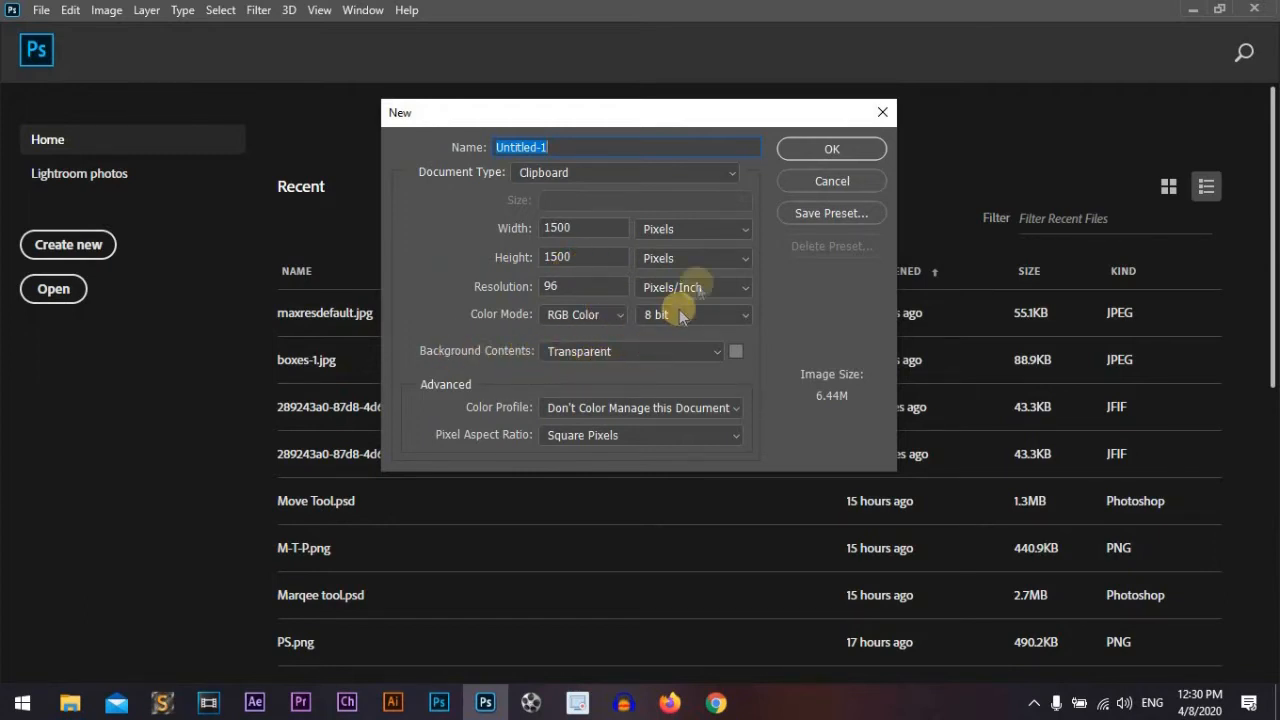
- Create a 1500 × 1500 pixel, 96 pixels/inch RGB document with transparent background and activate the Lasso tool
click(830, 149)
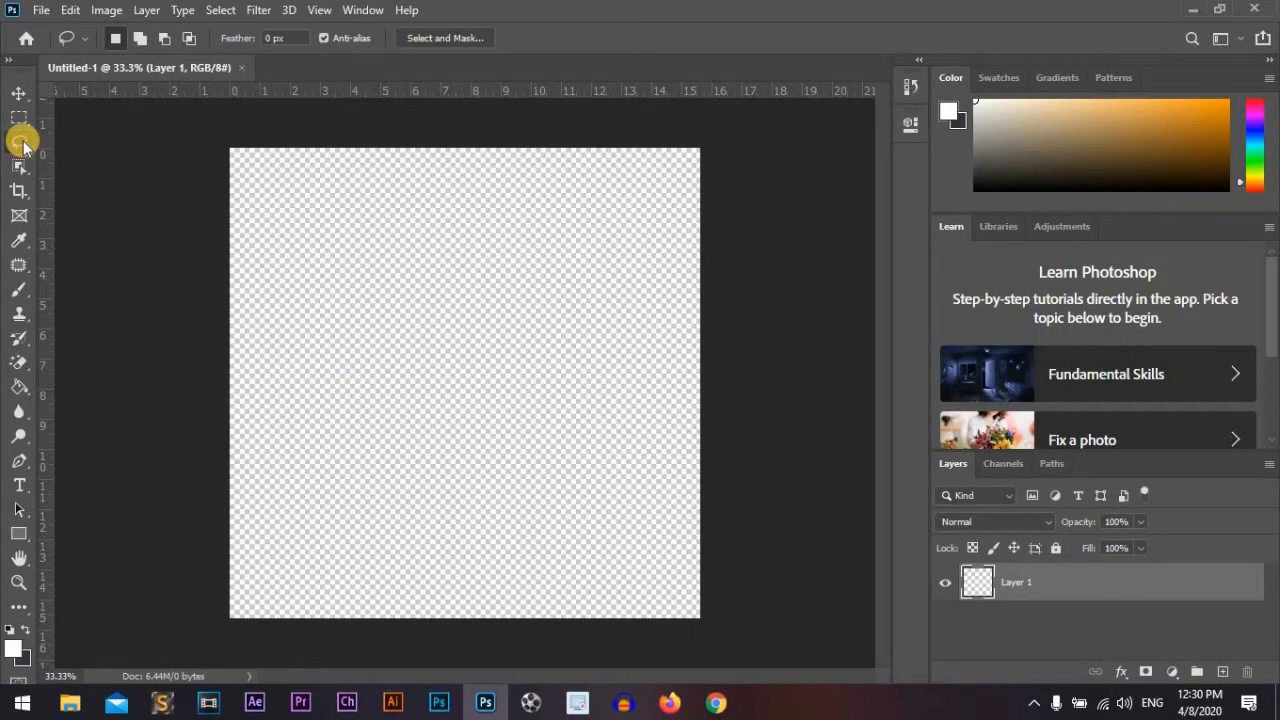
click(22, 145)
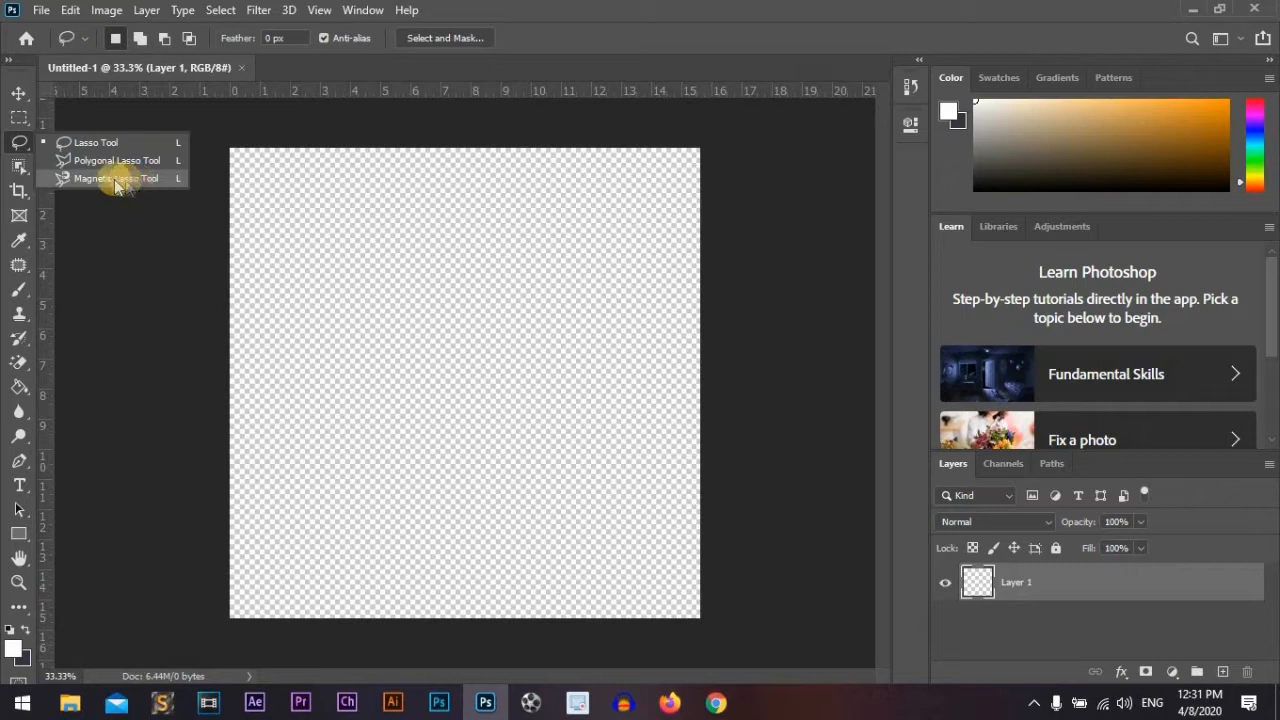
click(92, 143)
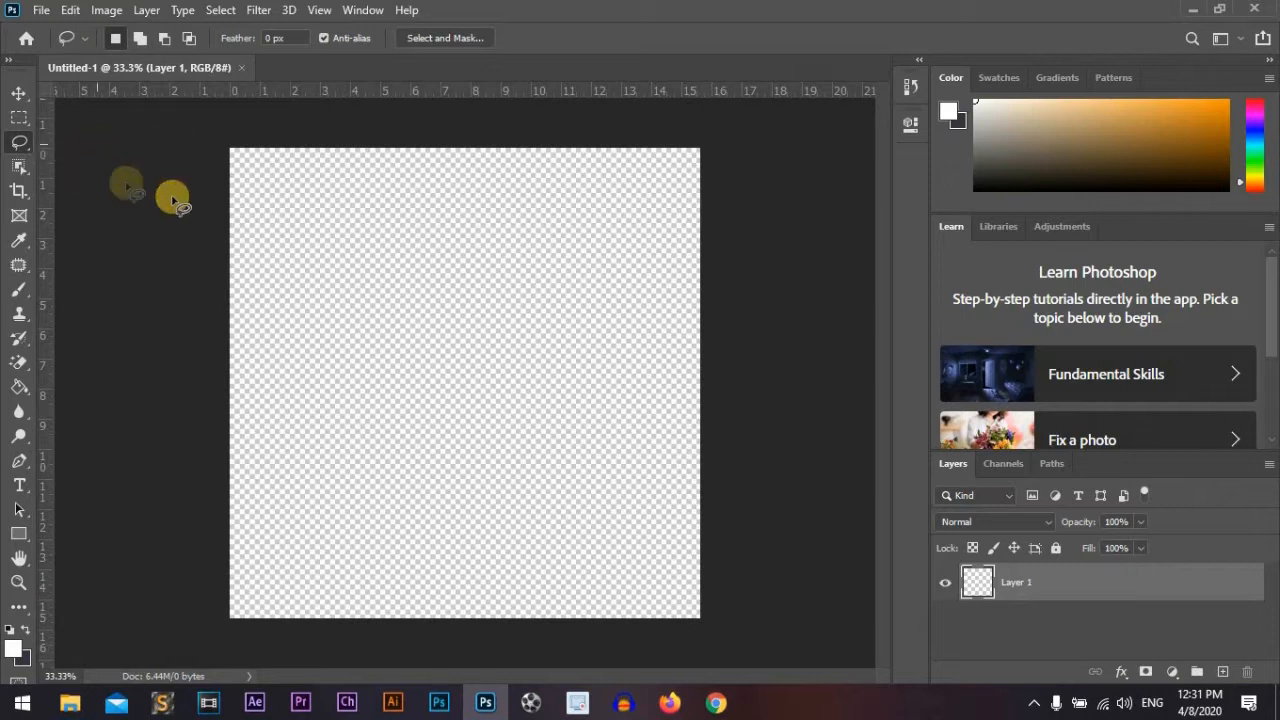
- Draw several freehand Lasso selections on the canvas, replacing each one with a new rounded outline
mouse_move(414, 438)
mouse_down()
mouse_move(389, 420)
mouse_move(478, 238)
mouse_up()
mouse_move(590, 410)
mouse_down()
mouse_move(477, 243)
mouse_move(651, 380)
mouse_move(595, 405)
mouse_up()
click(357, 355)
mouse_move(458, 442)
mouse_down()
mouse_move(546, 251)
mouse_move(591, 389)
mouse_move(580, 543)
mouse_move(367, 550)
mouse_move(323, 518)
mouse_up()
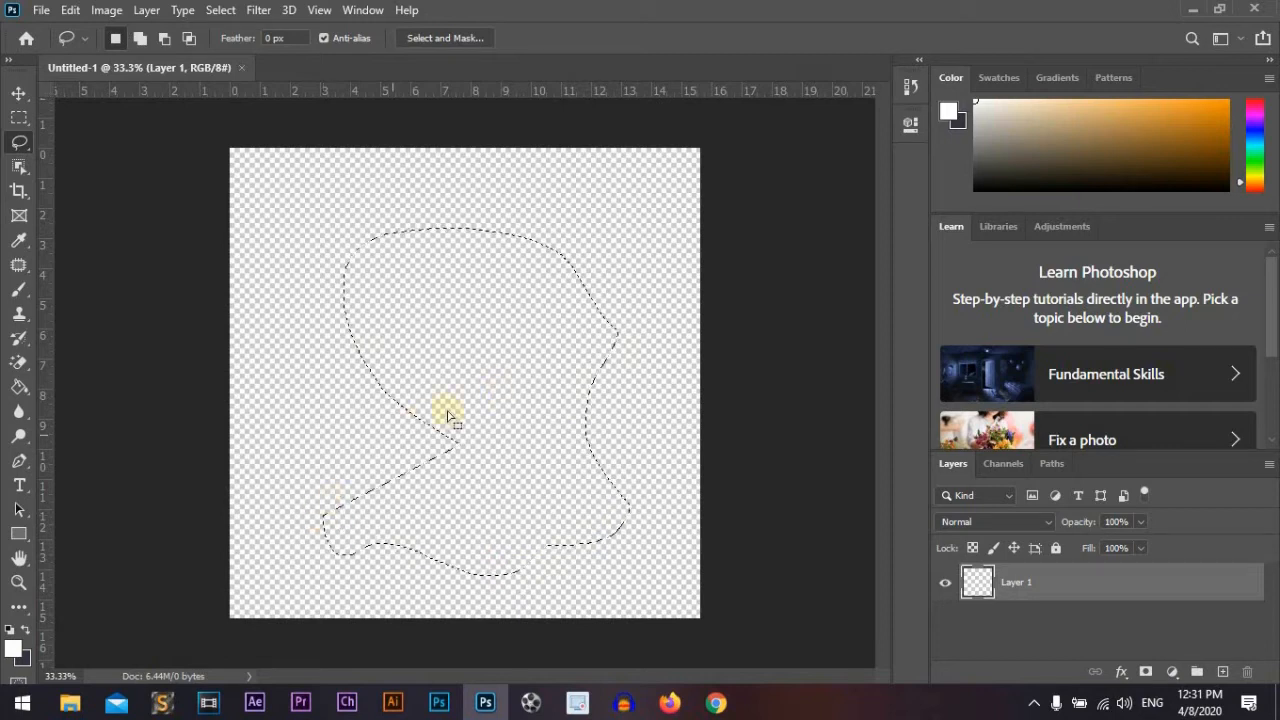
mouse_move(320, 366)
mouse_down()
mouse_move(392, 178)
mouse_move(610, 333)
mouse_move(588, 416)
mouse_move(484, 446)
mouse_move(367, 416)
mouse_move(318, 372)
mouse_up()
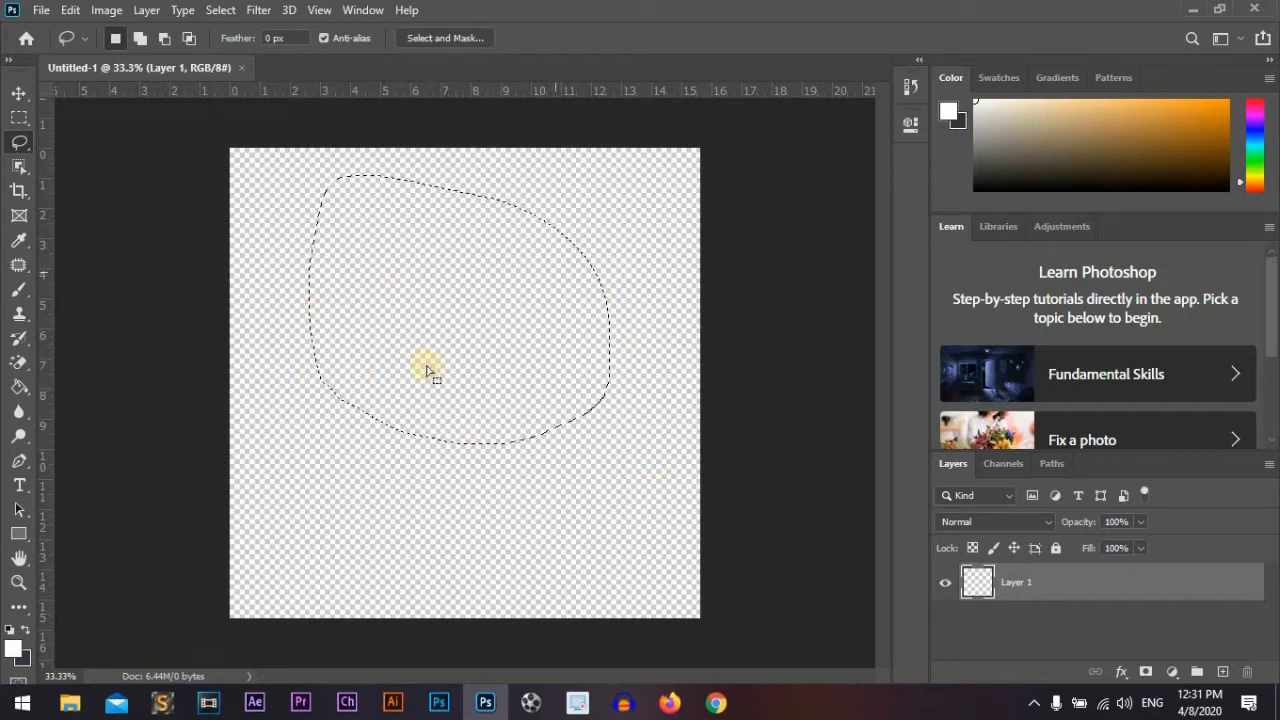
mouse_move(396, 523)
mouse_down()
mouse_move(517, 351)
mouse_move(583, 401)
mouse_move(590, 523)
mouse_move(542, 566)
mouse_move(470, 558)
mouse_up()
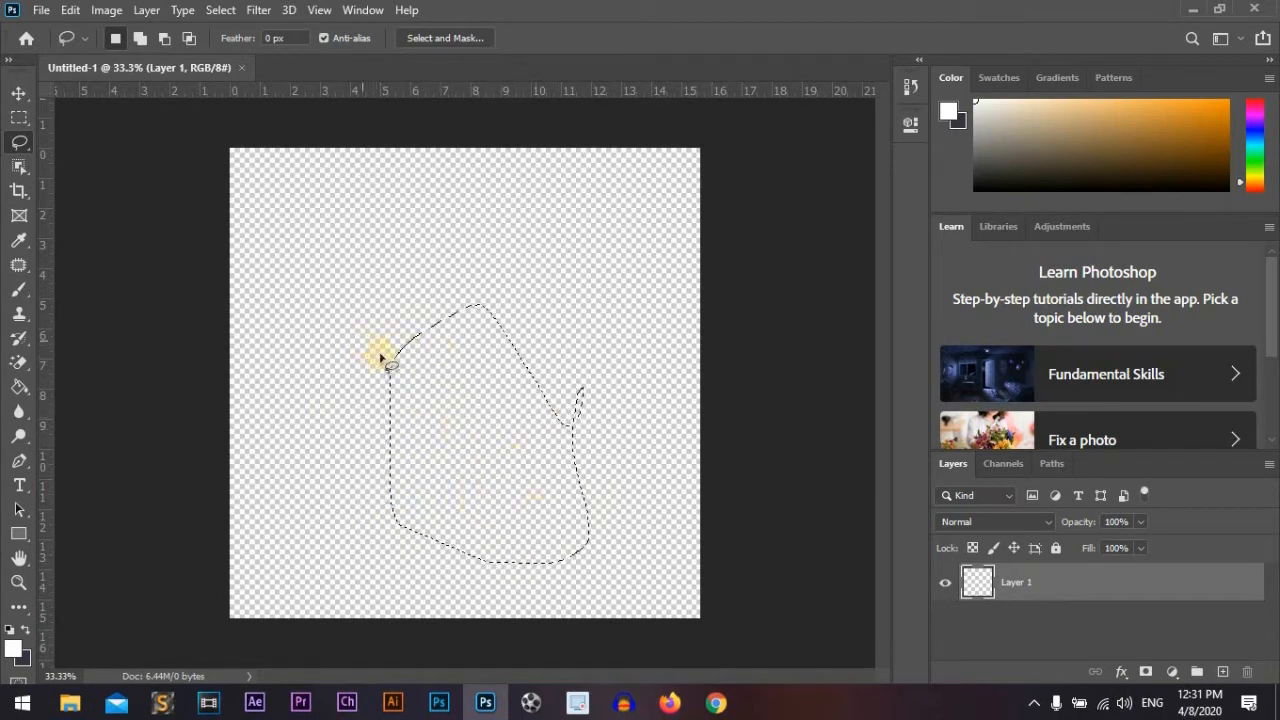
mouse_move(358, 362)
mouse_down()
mouse_move(340, 263)
mouse_move(468, 213)
mouse_move(601, 285)
mouse_move(569, 397)
mouse_move(492, 455)
mouse_move(430, 440)
mouse_move(392, 404)
mouse_up()
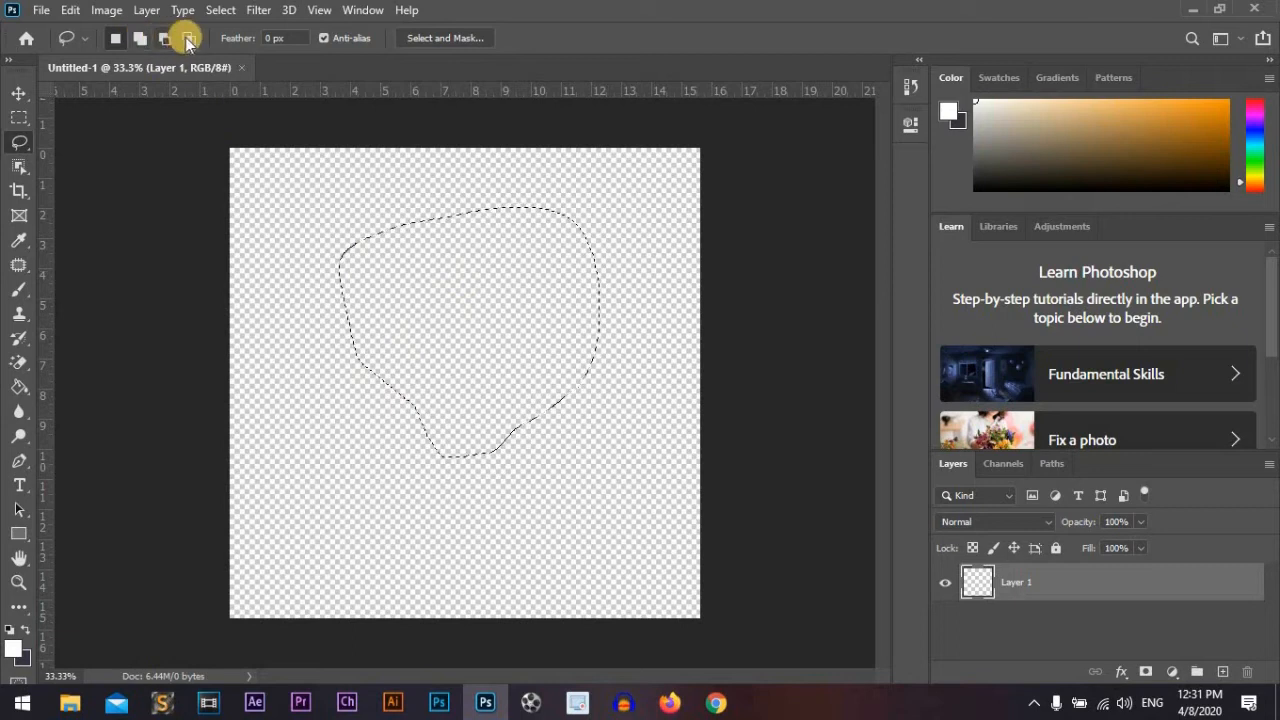
- Extend the selection in Add to selection mode with freehand areas on its lower, right and upper edges
click(142, 38)
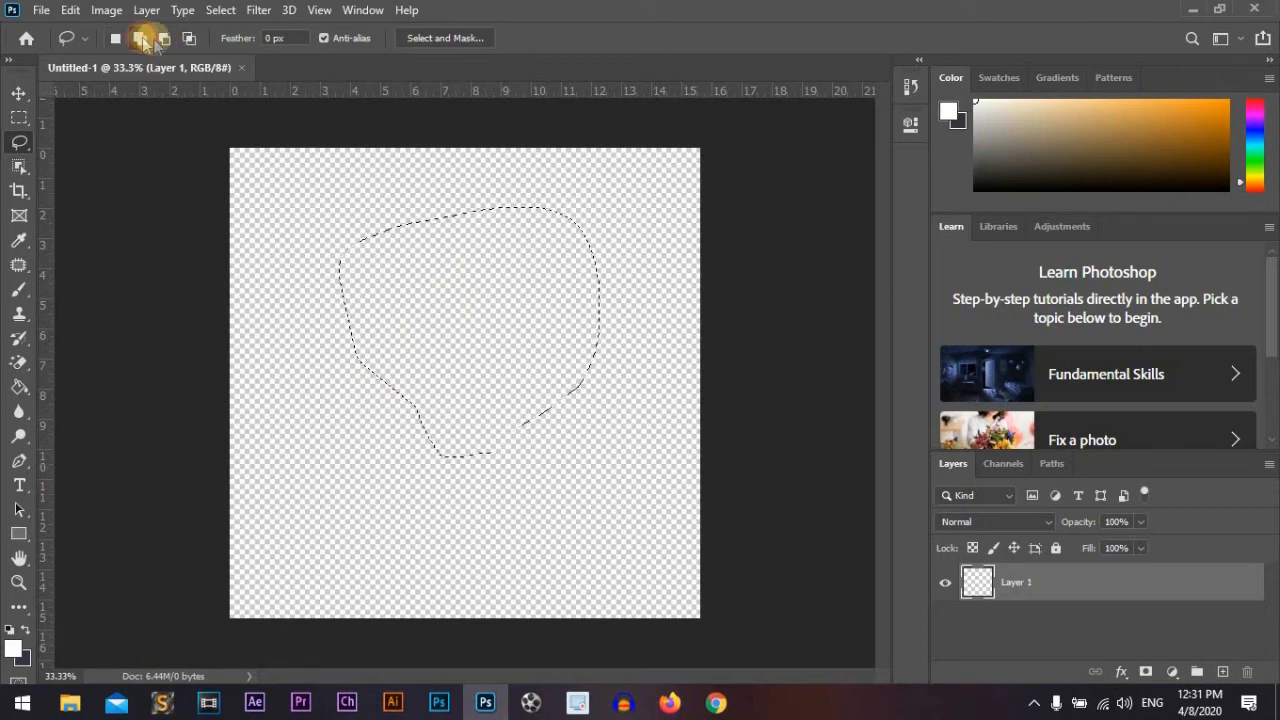
mouse_move(405, 318)
mouse_down()
mouse_move(534, 520)
mouse_move(414, 529)
mouse_move(508, 429)
mouse_up()
mouse_move(614, 342)
mouse_down()
mouse_move(552, 370)
mouse_move(640, 354)
mouse_move(612, 340)
mouse_up()
mouse_move(428, 220)
mouse_down()
mouse_move(514, 233)
mouse_move(505, 205)
mouse_up()
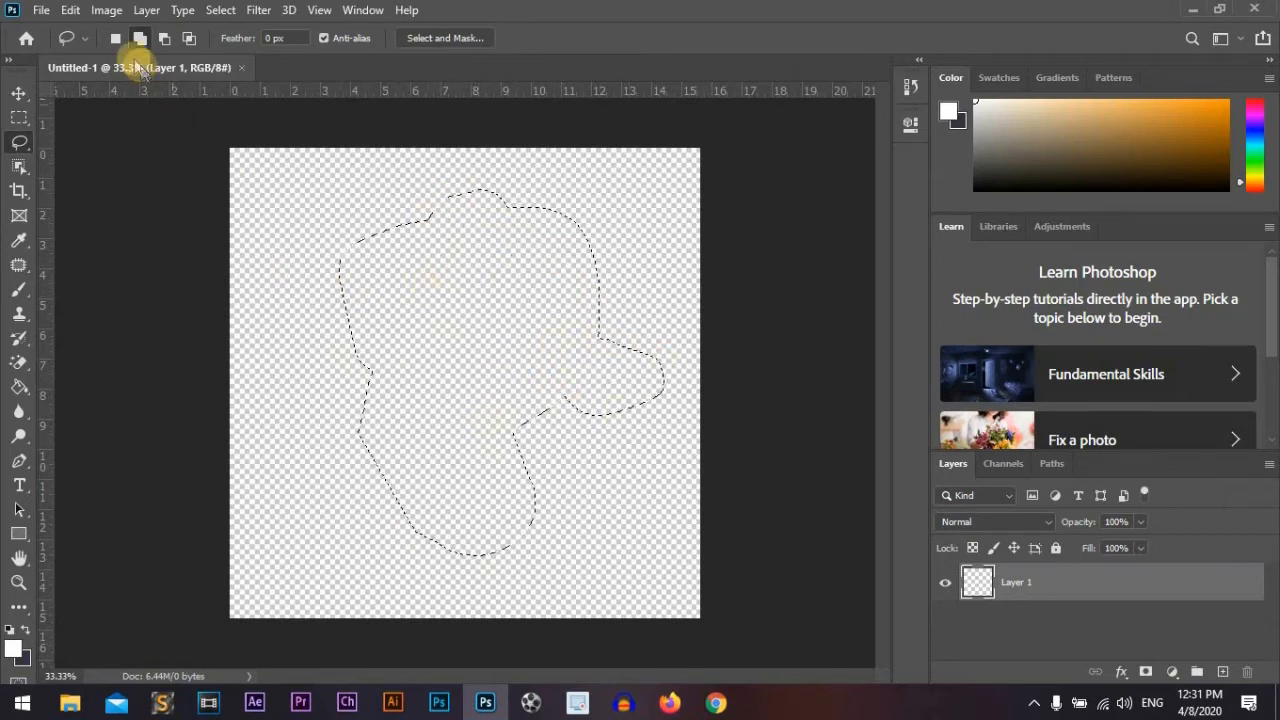
- Return to New selection mode and temporarily switch to adding to extend the selection with upper-right and upper-left lobes
click(115, 38)
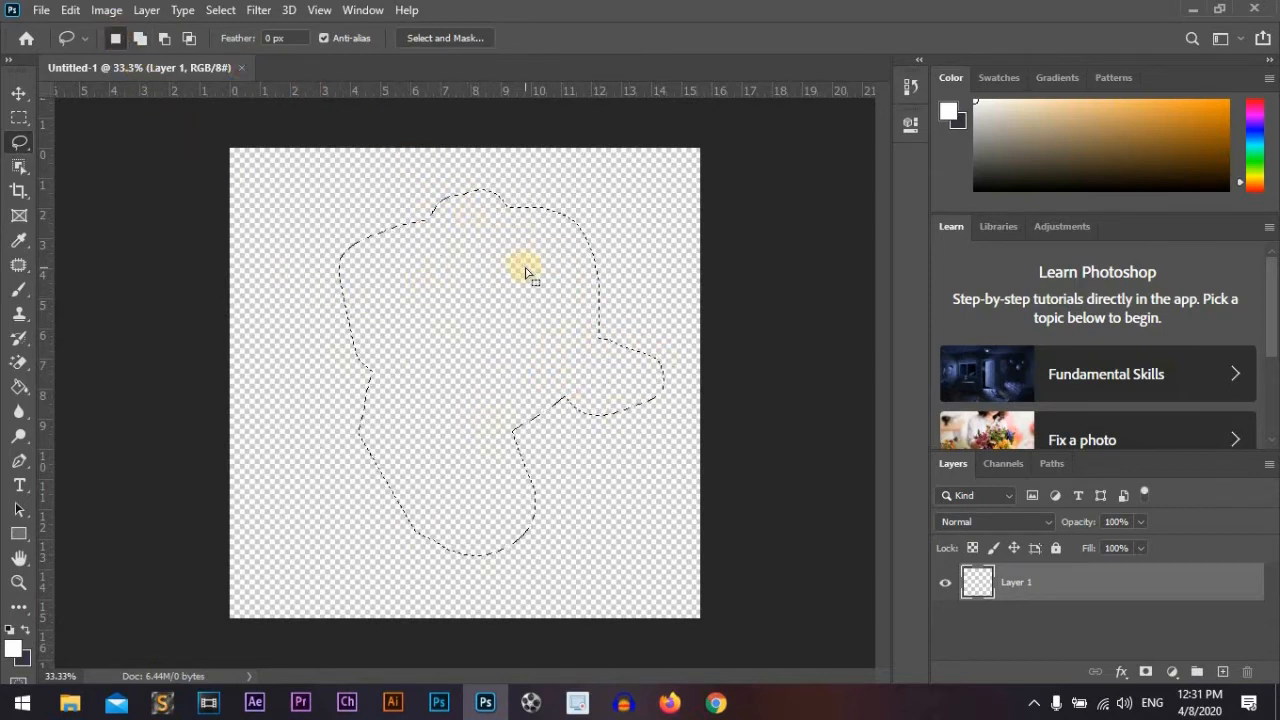
key(shift)
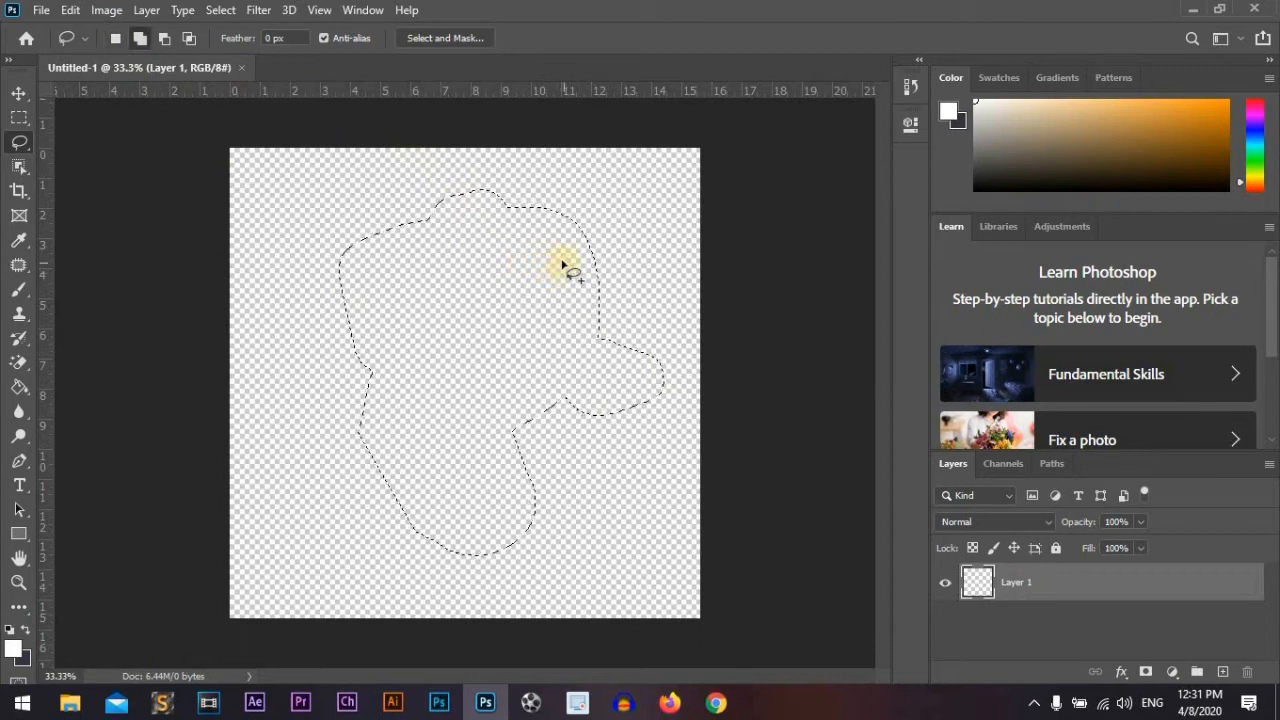
mouse_move(540, 270)
mouse_down()
mouse_move(615, 160)
mouse_move(658, 275)
mouse_move(580, 297)
mouse_move(530, 268)
mouse_up()
mouse_move(428, 270)
mouse_down()
mouse_move(324, 178)
mouse_move(300, 300)
mouse_move(400, 292)
mouse_move(426, 270)
mouse_up()
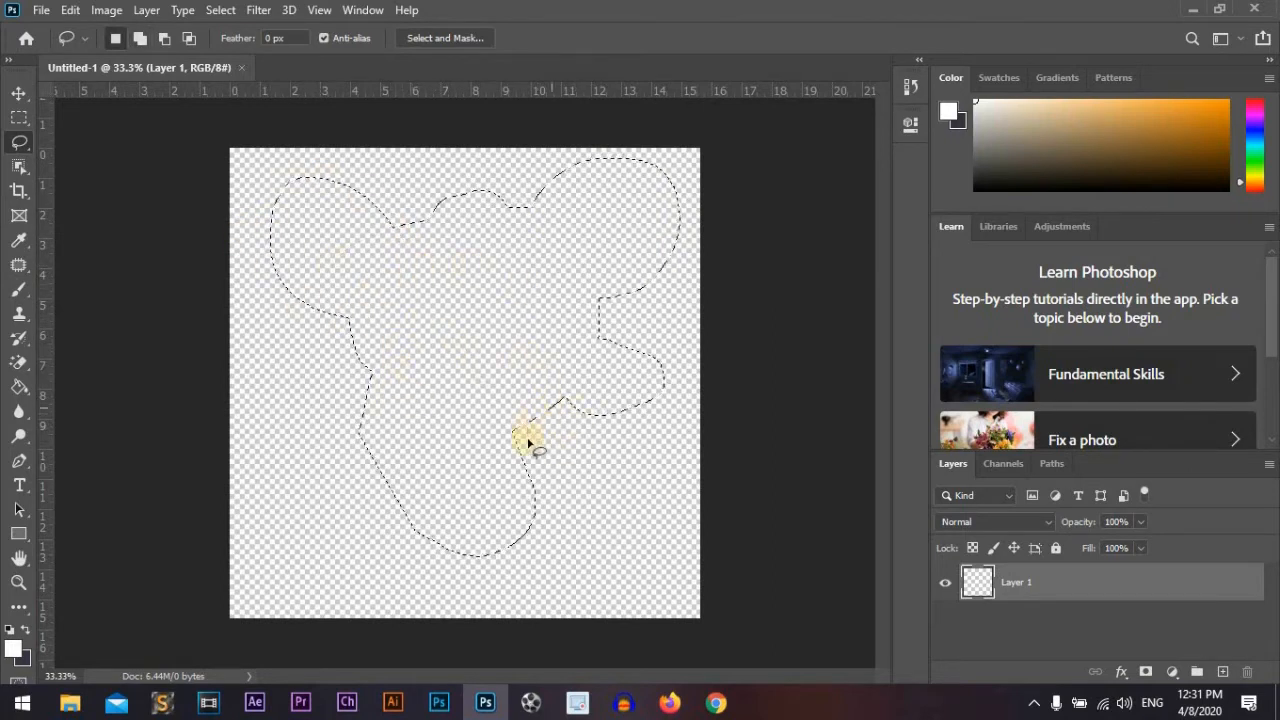
- Subtract freehand areas from the selection's lower-right and left sides
click(164, 38)
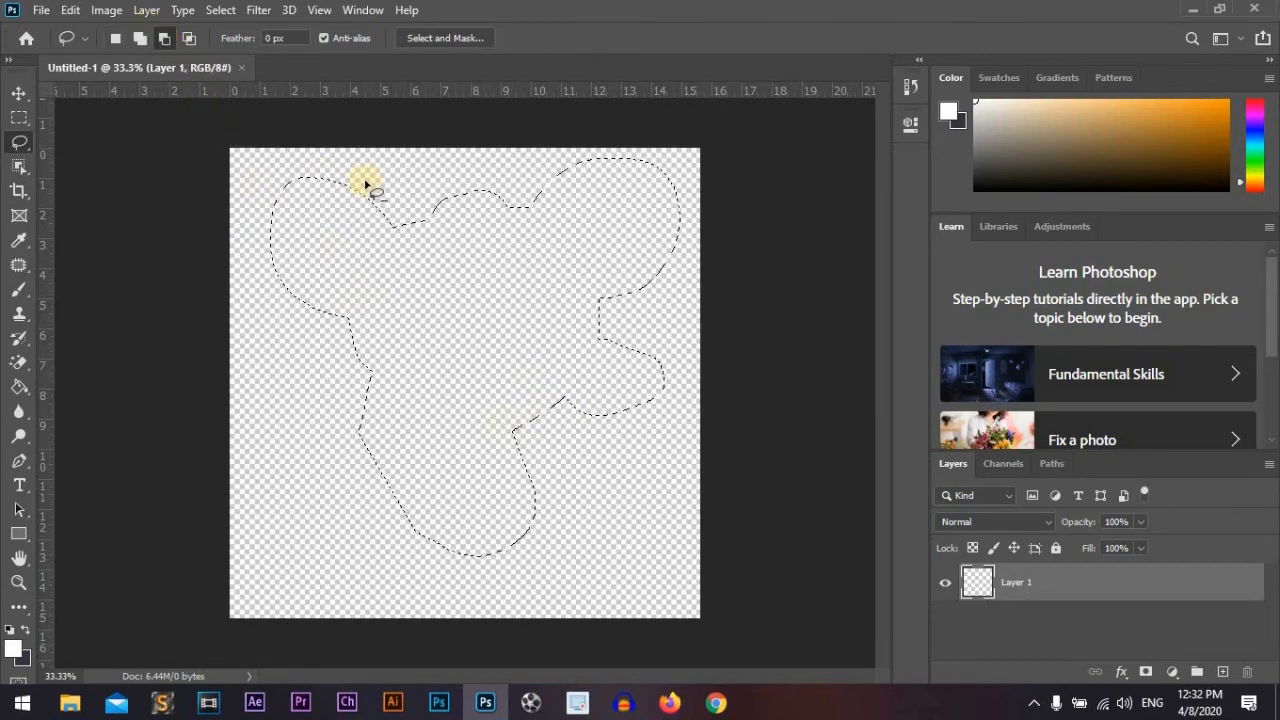
mouse_move(585, 370)
mouse_down()
mouse_move(536, 355)
mouse_move(475, 391)
mouse_move(479, 450)
mouse_move(544, 498)
mouse_move(601, 467)
mouse_move(585, 369)
mouse_up()
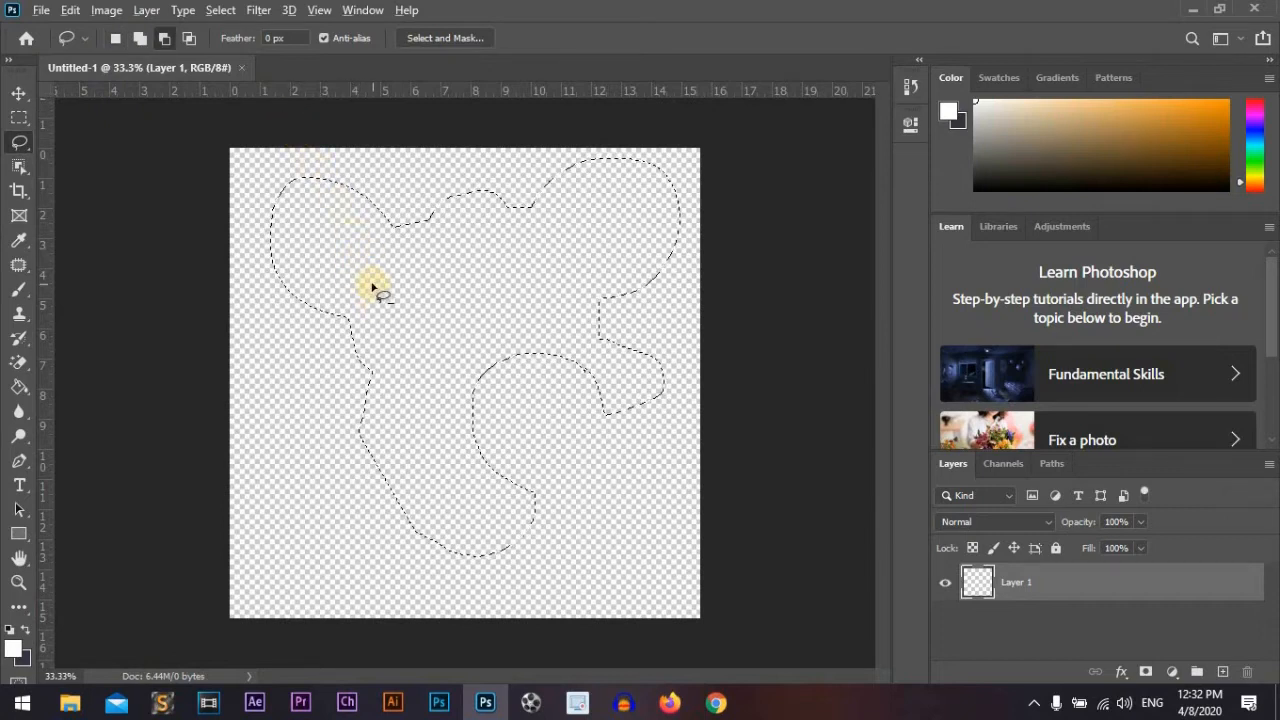
mouse_move(398, 418)
mouse_down()
mouse_move(390, 478)
mouse_move(356, 381)
mouse_move(342, 402)
mouse_move(393, 483)
mouse_up()
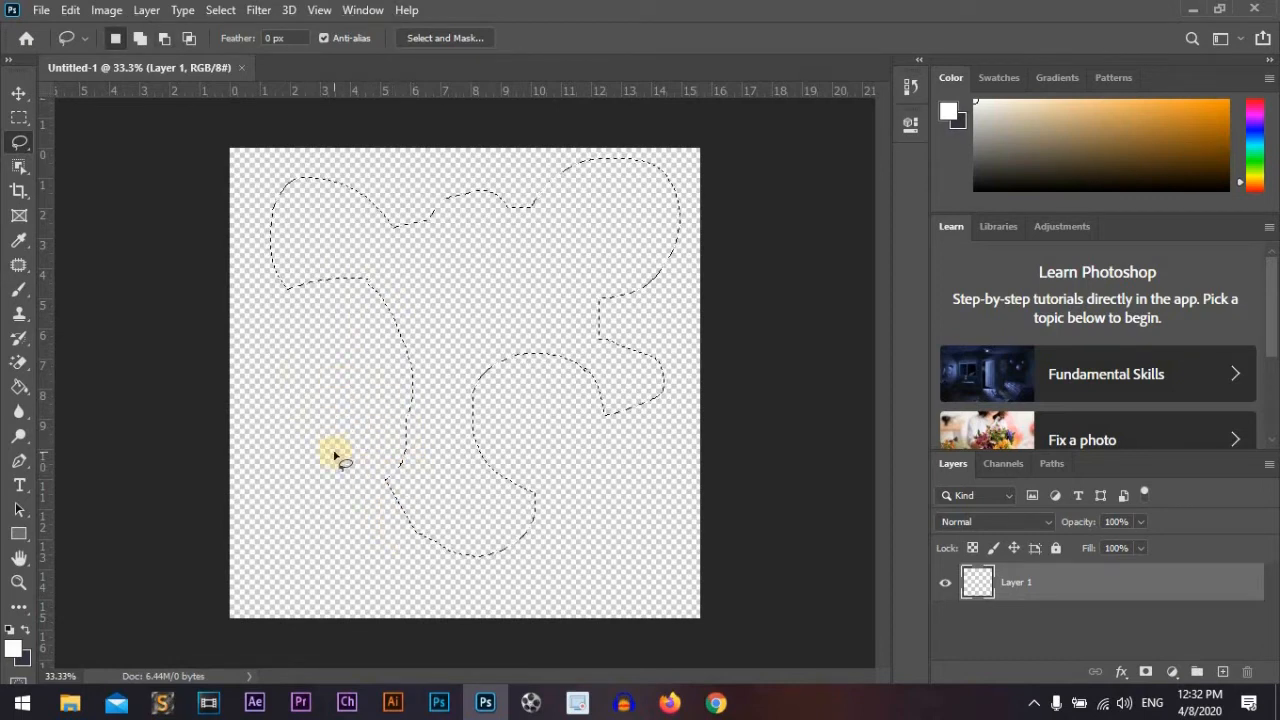
- Intersect the selection with a freehand area across the middle of the canvas
click(189, 38)
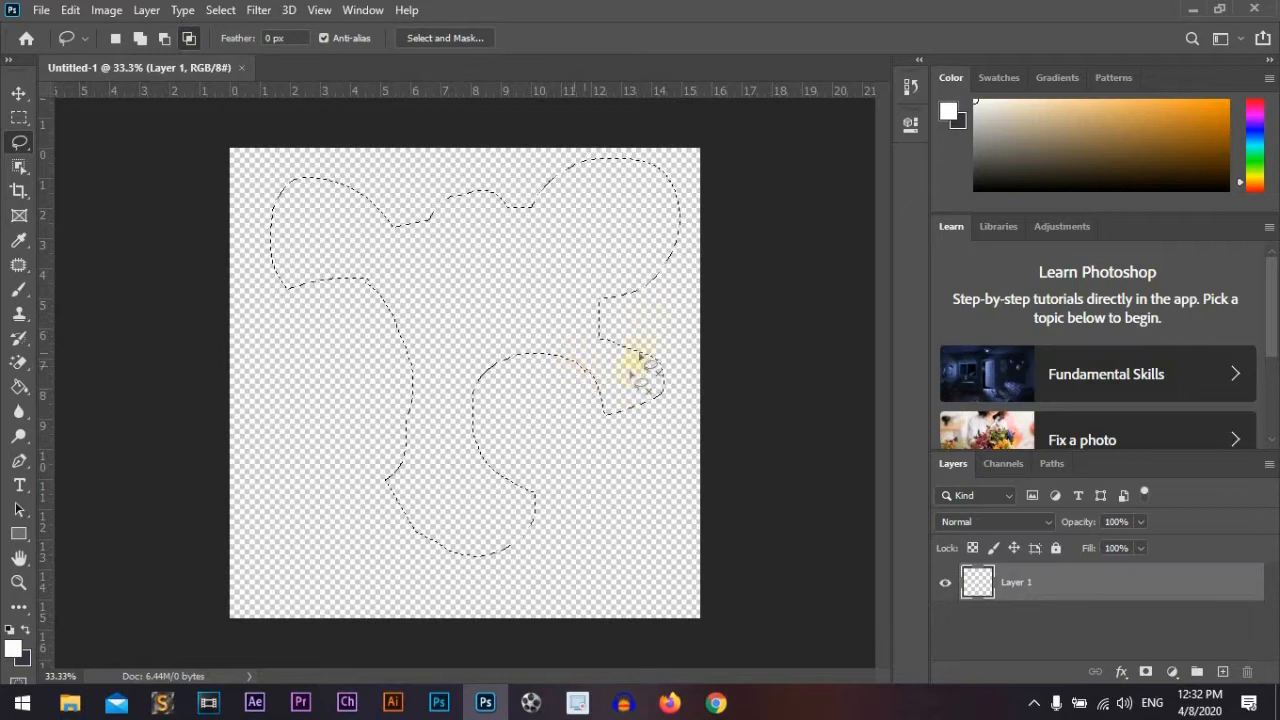
mouse_move(665, 324)
mouse_down()
mouse_move(511, 302)
mouse_move(407, 310)
mouse_move(332, 344)
mouse_move(405, 460)
mouse_up()
drag(613, 500, 677, 412)
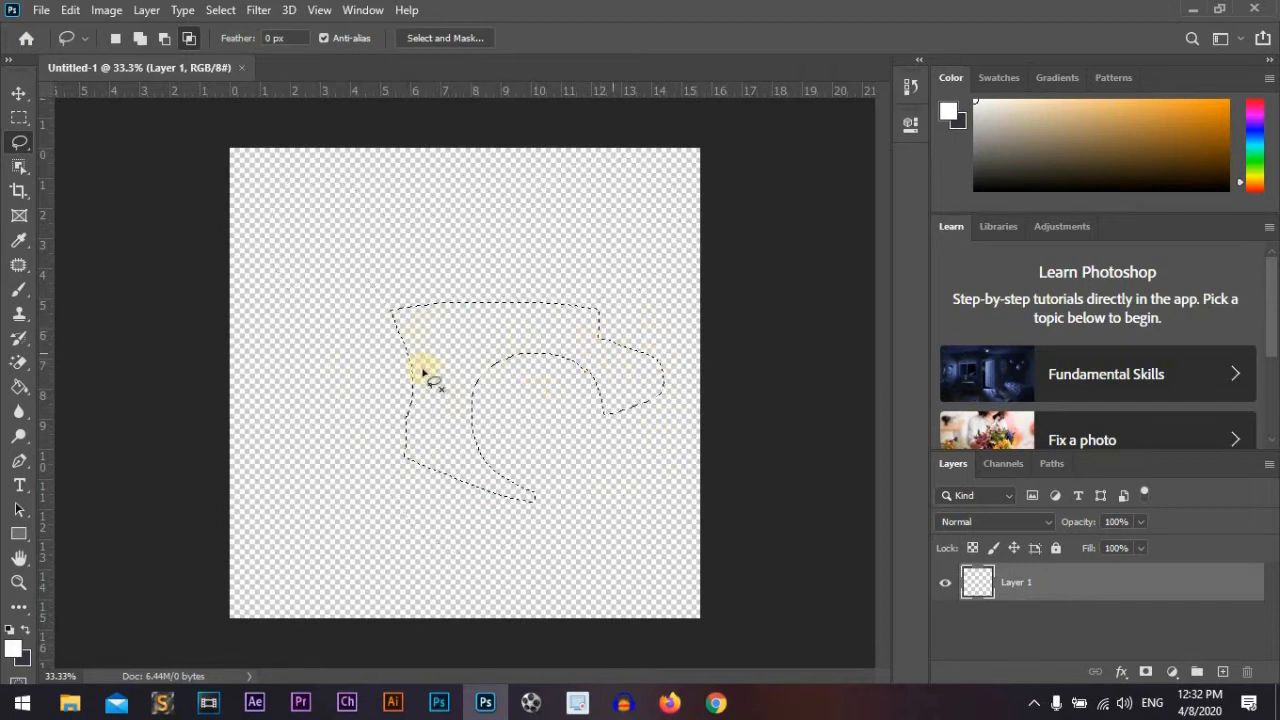
- Return to New selection mode, temporarily intersect the selection with a freehand area over its left half, and deselect everything
click(112, 38)
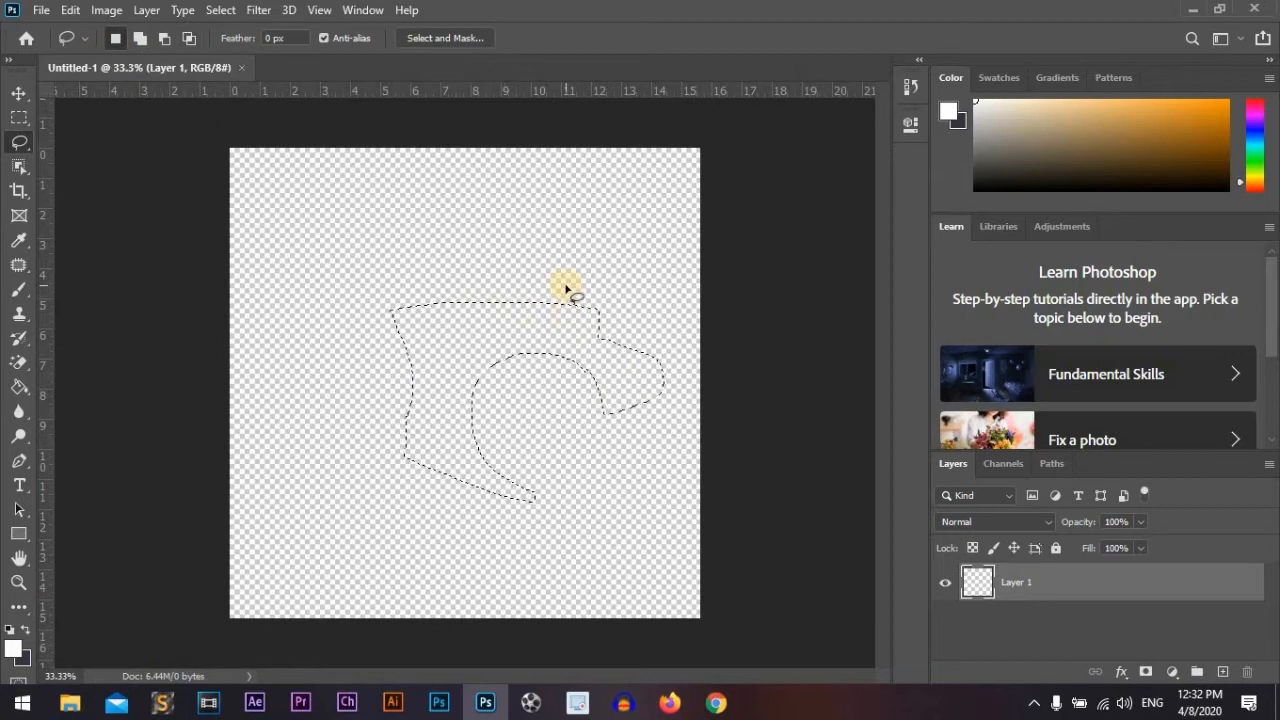
key(shift)
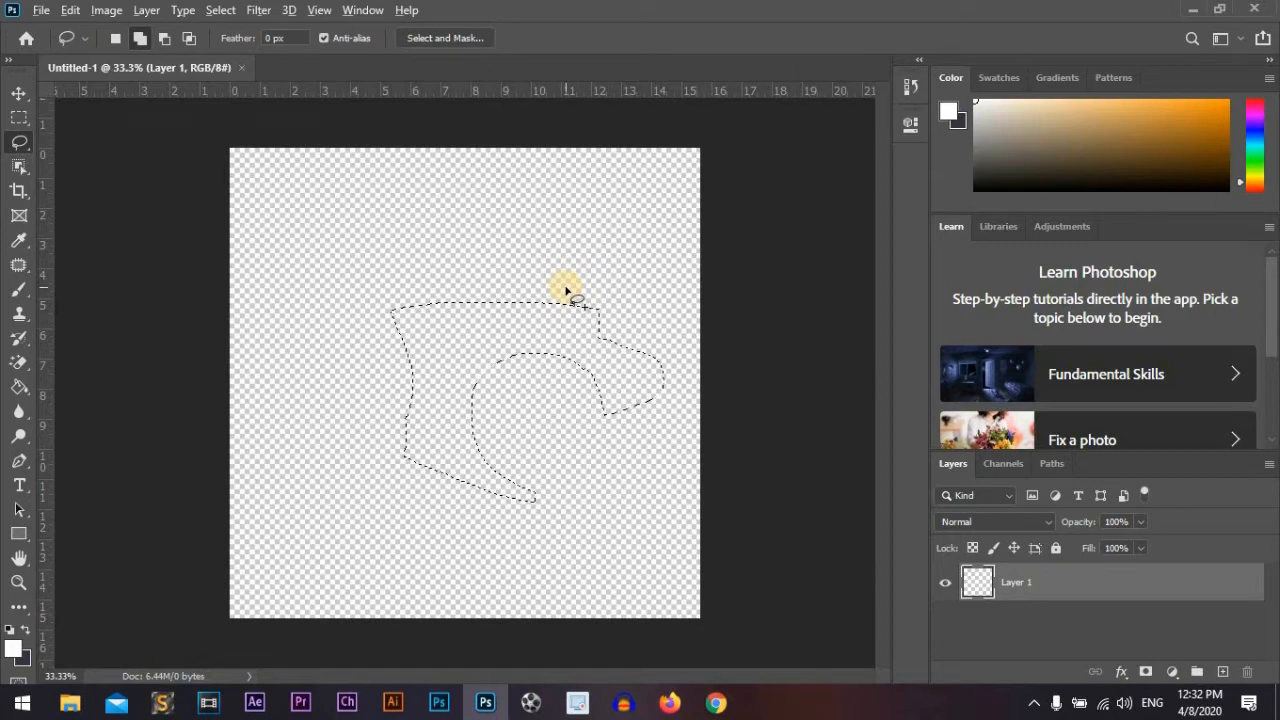
key(shift+alt)
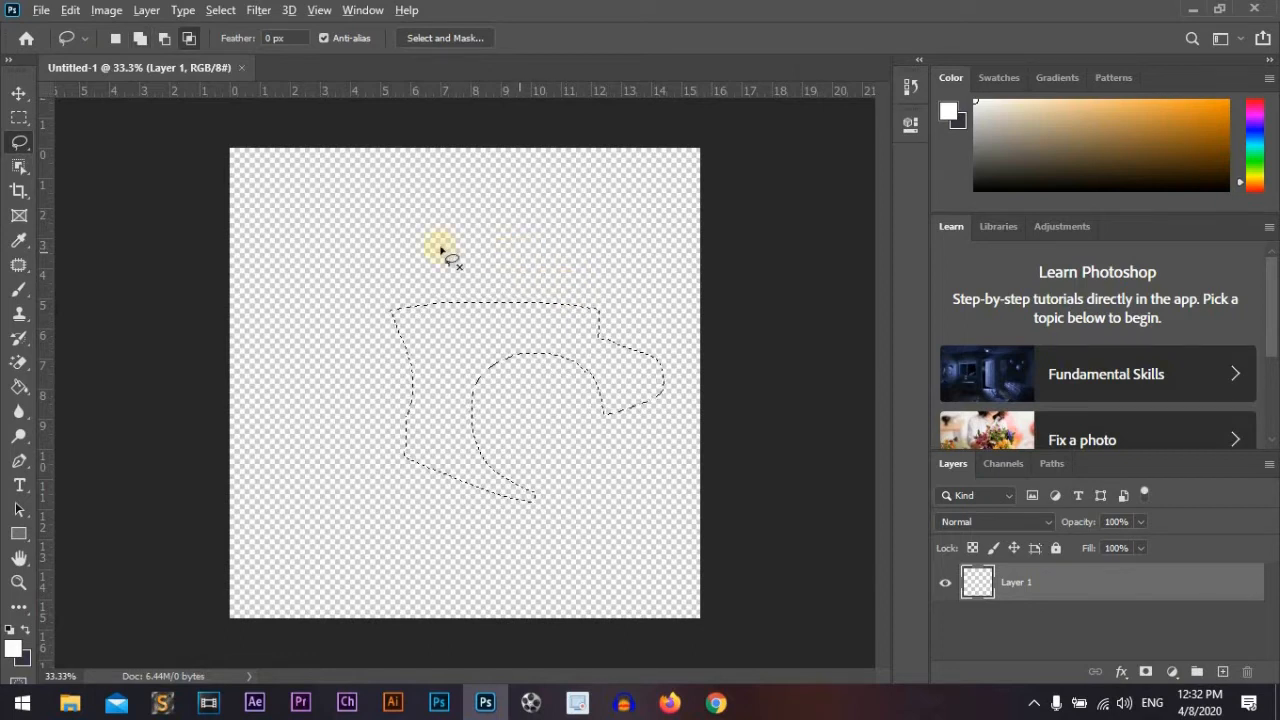
mouse_move(511, 262)
mouse_down()
mouse_move(316, 330)
mouse_move(446, 549)
mouse_up()
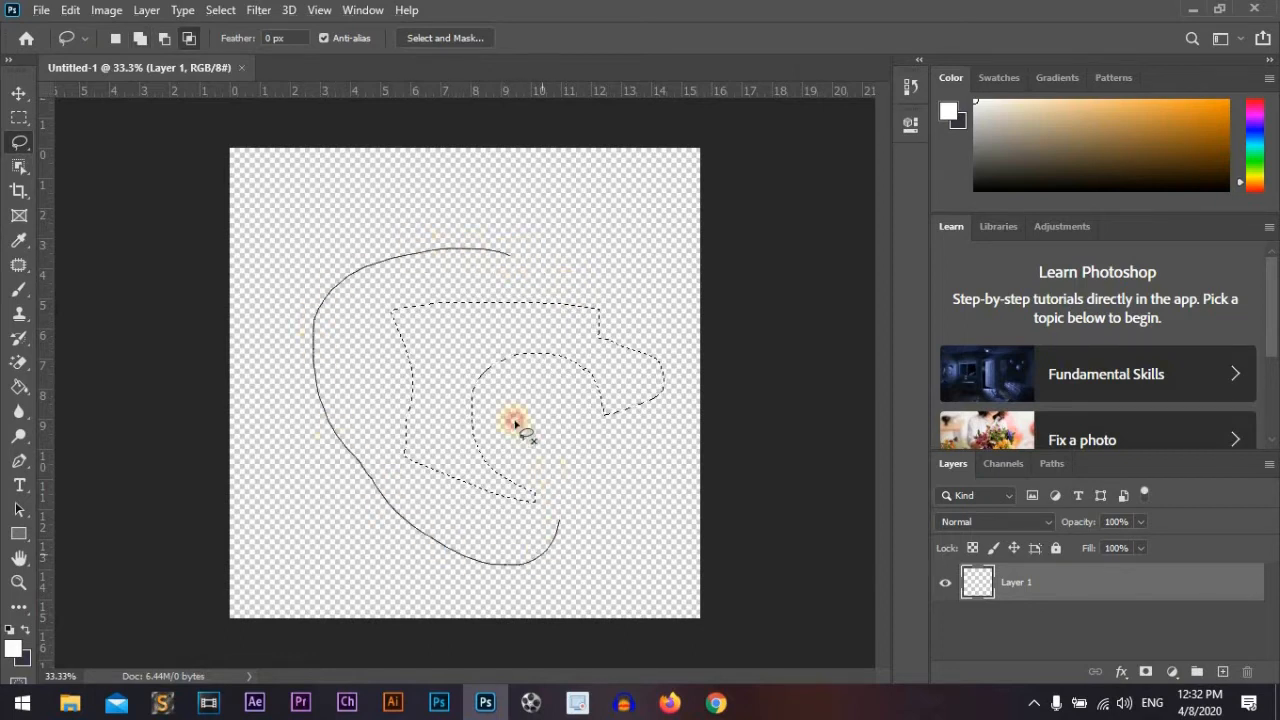
drag(503, 243, 505, 246)
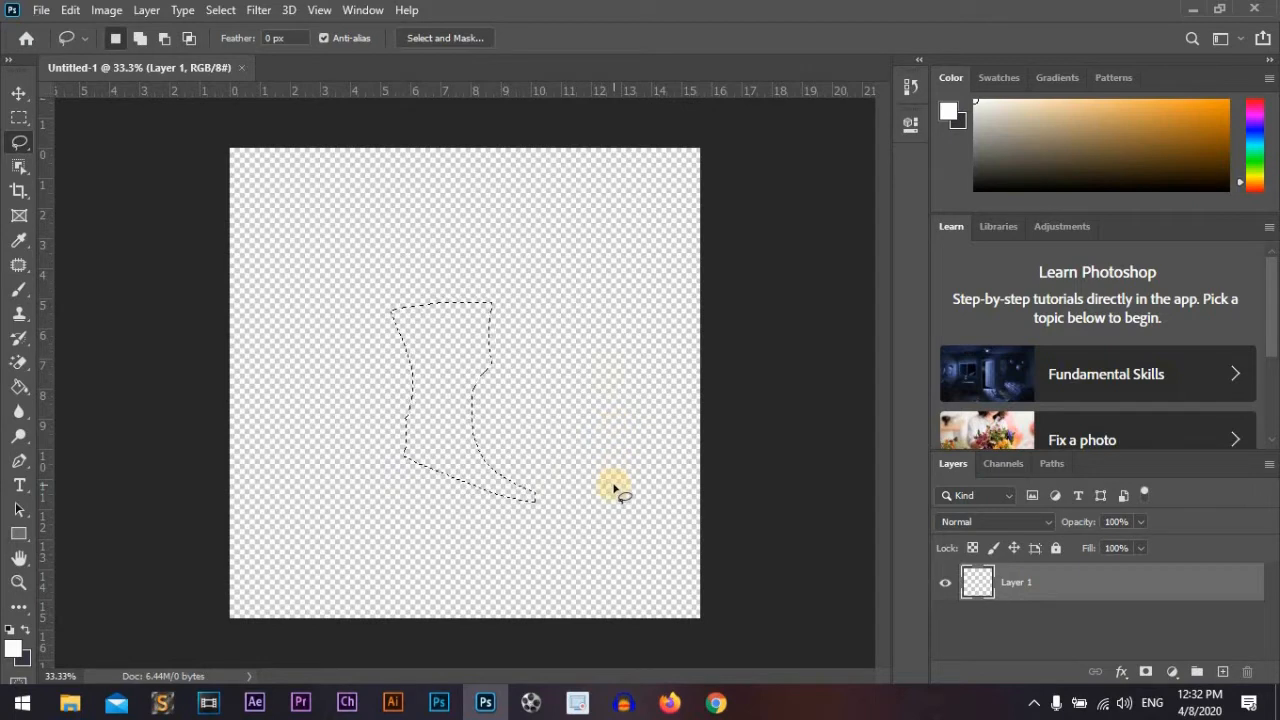
click(371, 266)
- Outline an irregular, many-cornered selection on the canvas with the Polygonal Lasso tool
right_click(19, 141)
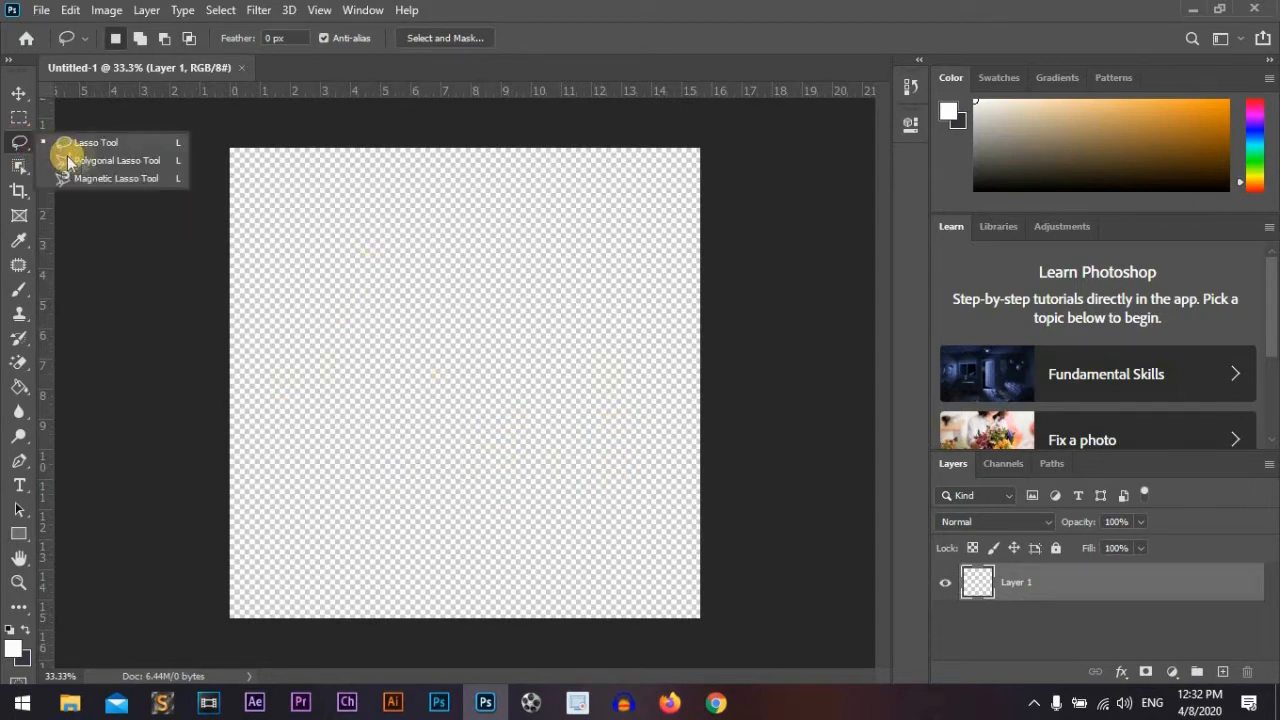
click(118, 162)
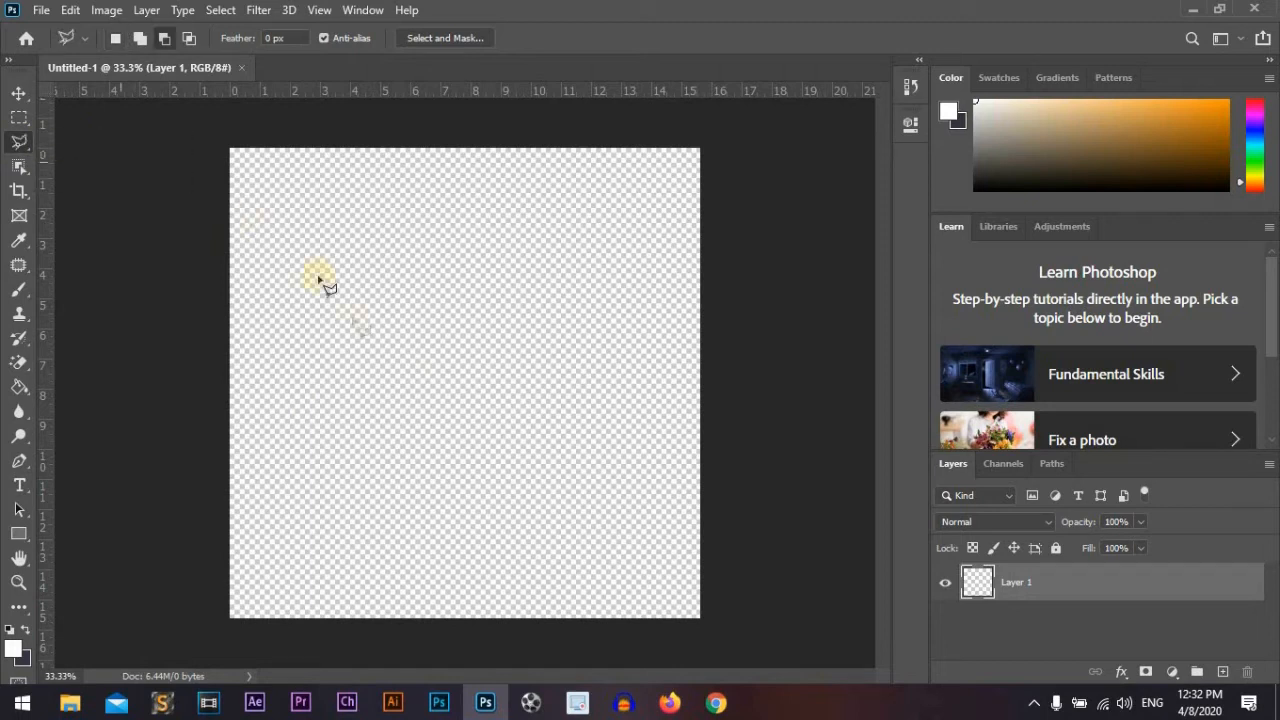
click(353, 326)
click(347, 229)
click(520, 199)
click(561, 244)
click(596, 337)
click(591, 414)
click(526, 480)
click(482, 440)
click(534, 378)
click(480, 367)
click(415, 464)
click(319, 492)
click(349, 438)
click(418, 392)
click(352, 396)
click(285, 430)
click(266, 386)
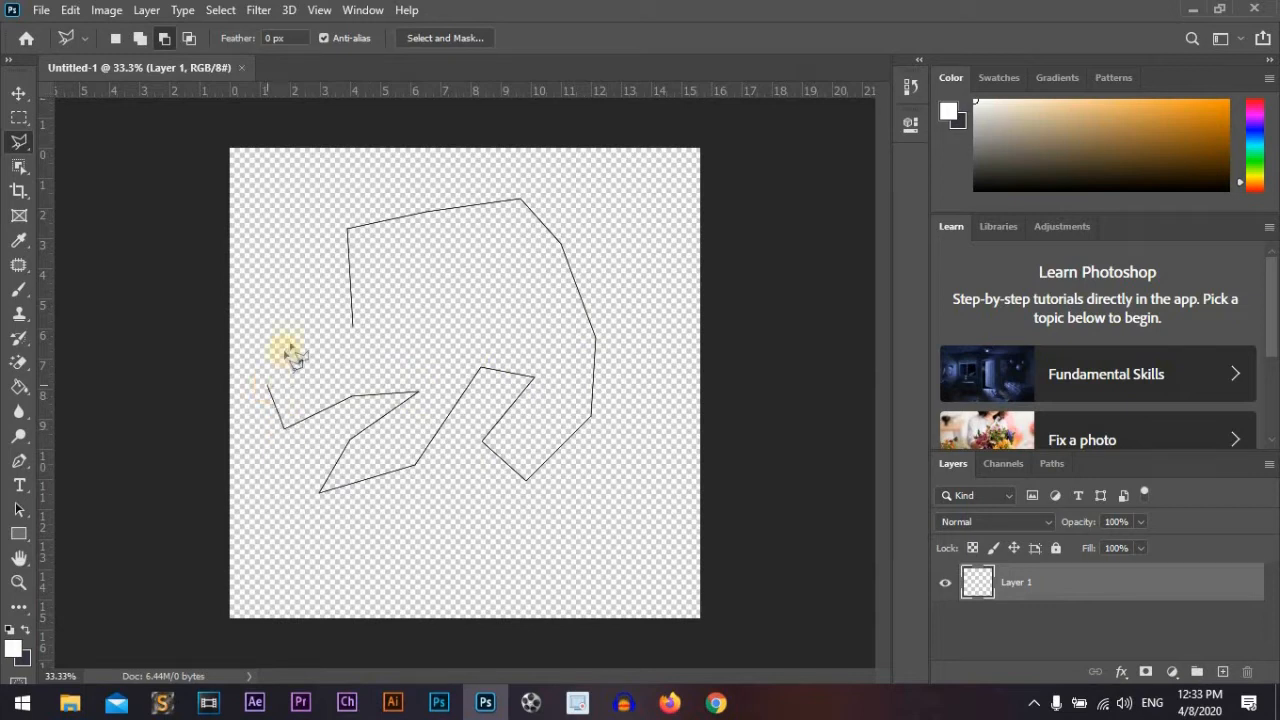
click(305, 353)
click(392, 362)
click(472, 338)
click(488, 316)
click(416, 314)
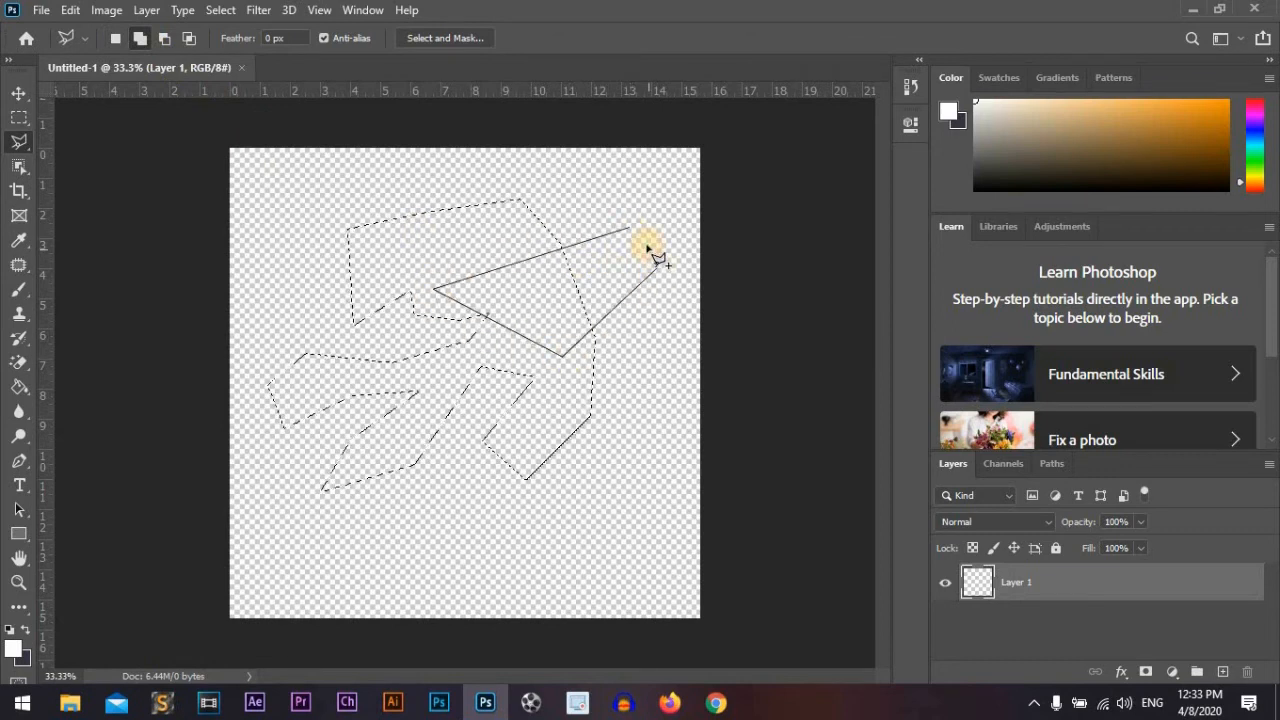
- Add a polygonal area to the selection's upper right and subtract another from its upper left
click(640, 258)
click(169, 41)
click(406, 170)
click(264, 215)
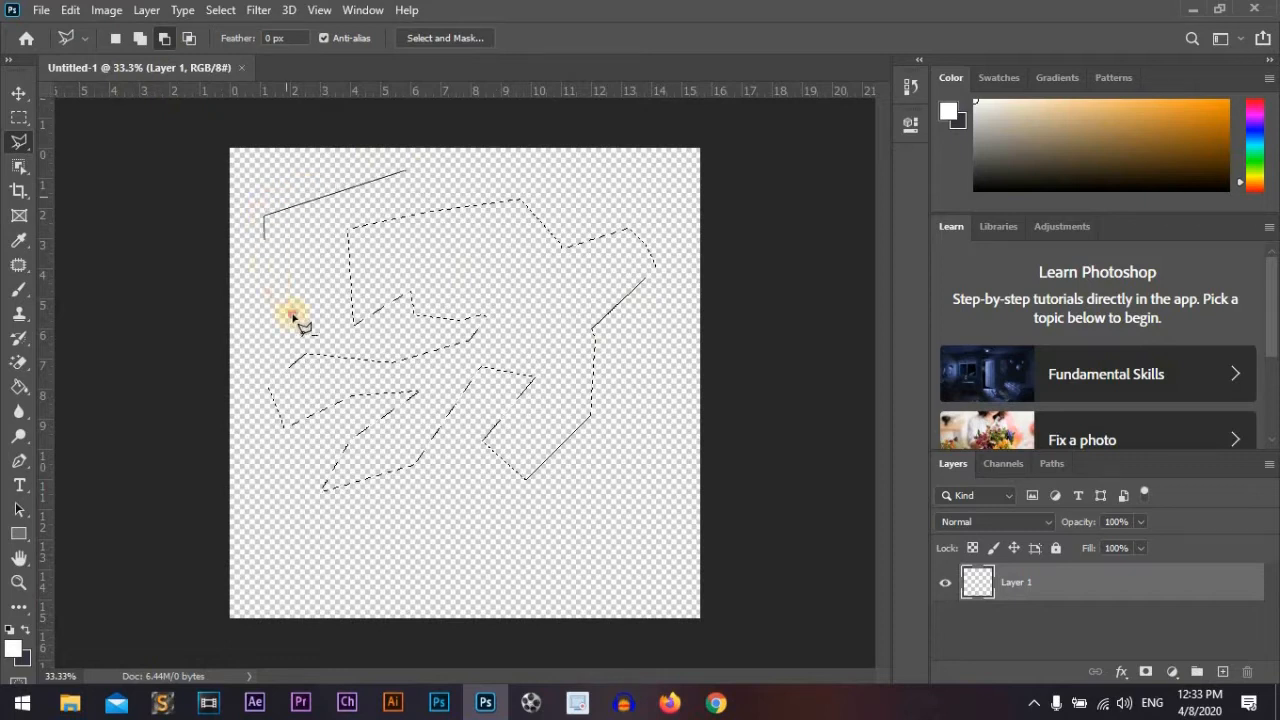
click(414, 184)
- Intersect the selection with a polygon over the canvas's lower middle, and deselect everything in New selection mode
click(187, 40)
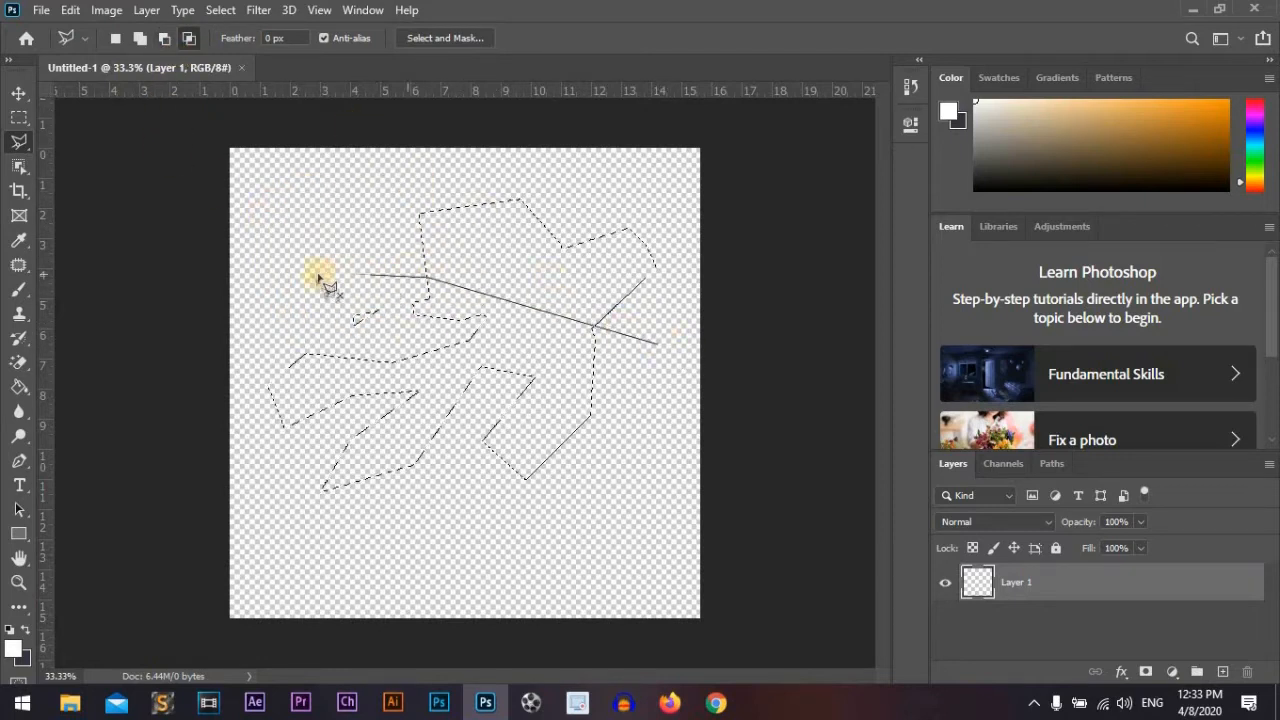
click(482, 500)
click(606, 502)
double_click(655, 377)
click(115, 38)
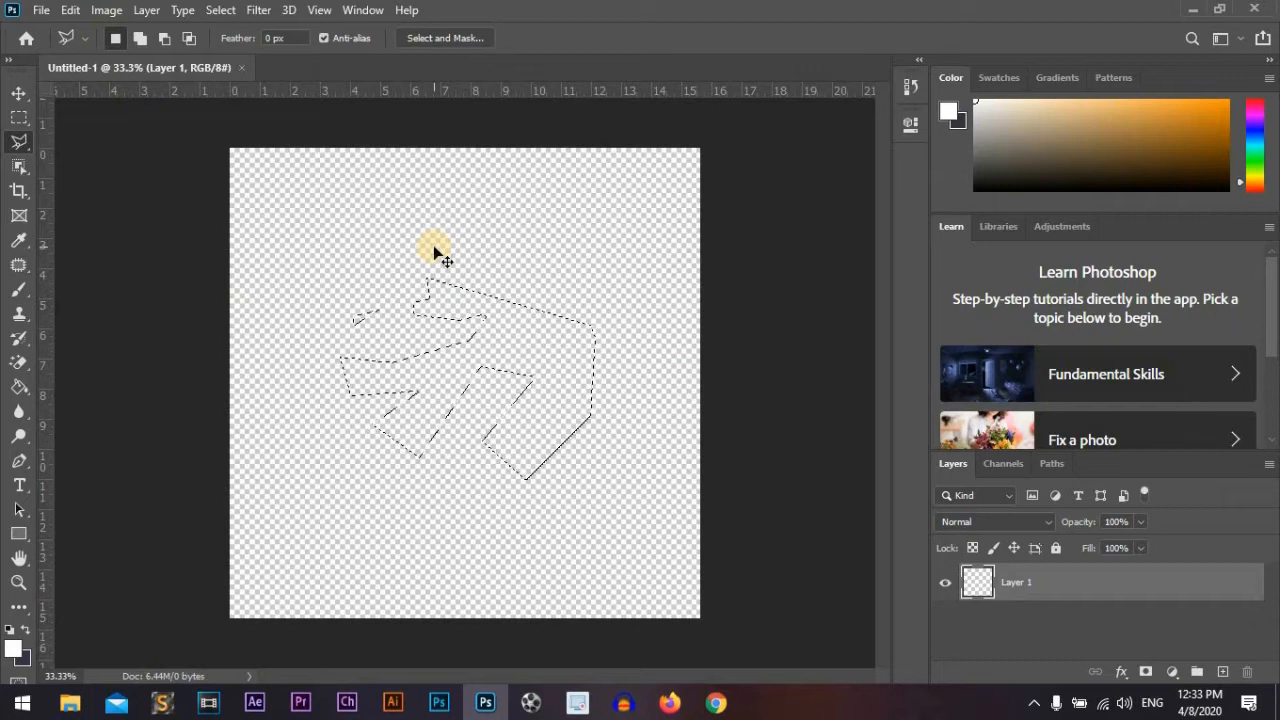
click(435, 252)
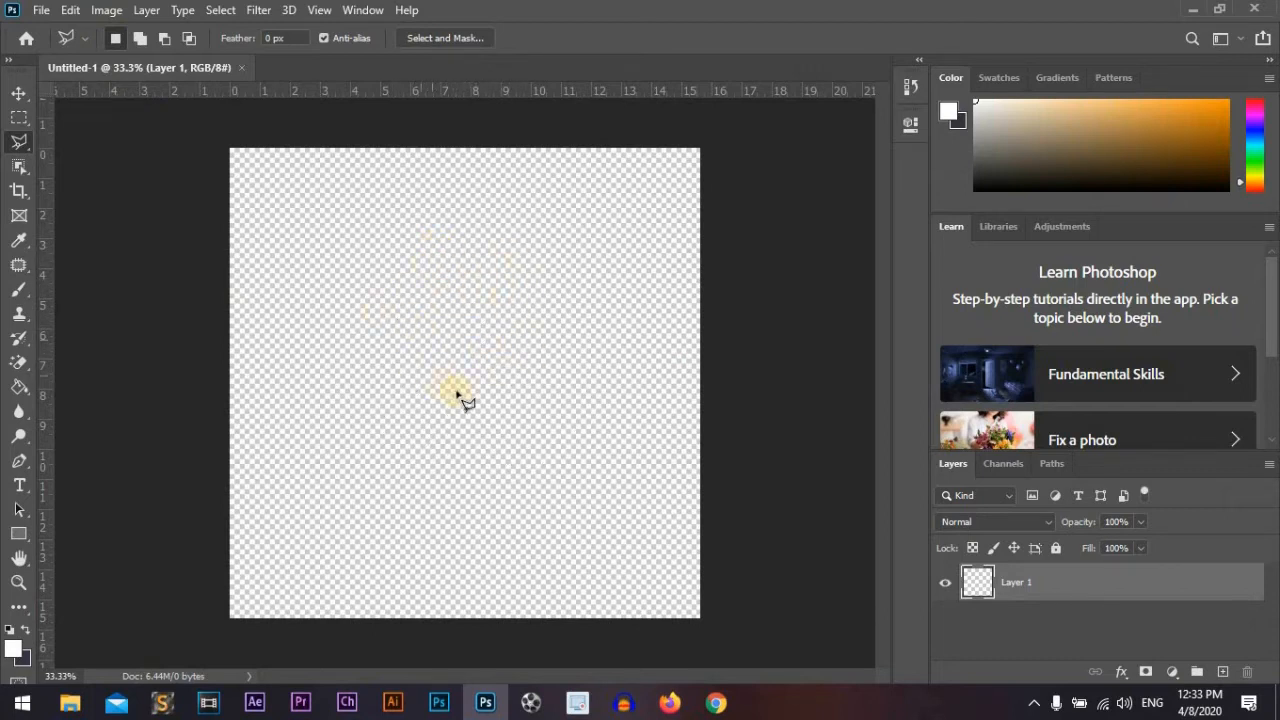
- Outline a large irregular selection on the canvas with the Magnetic Lasso tool
click(22, 144)
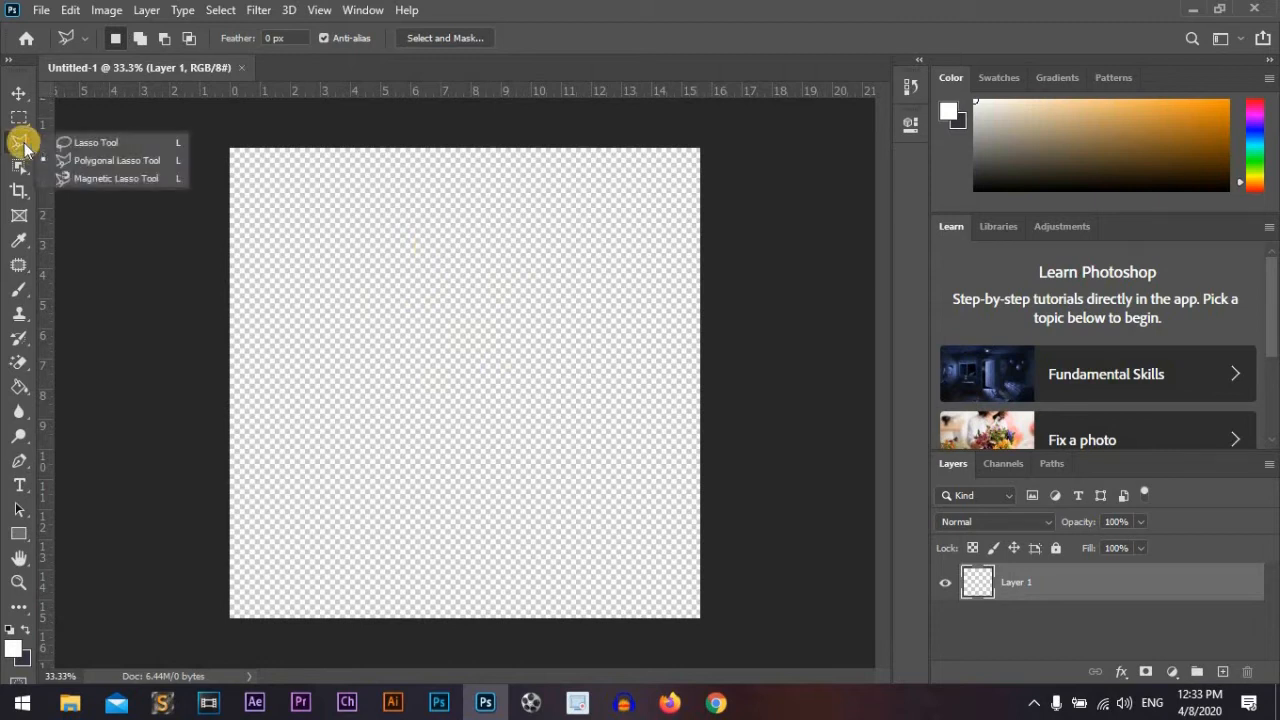
click(119, 183)
click(313, 312)
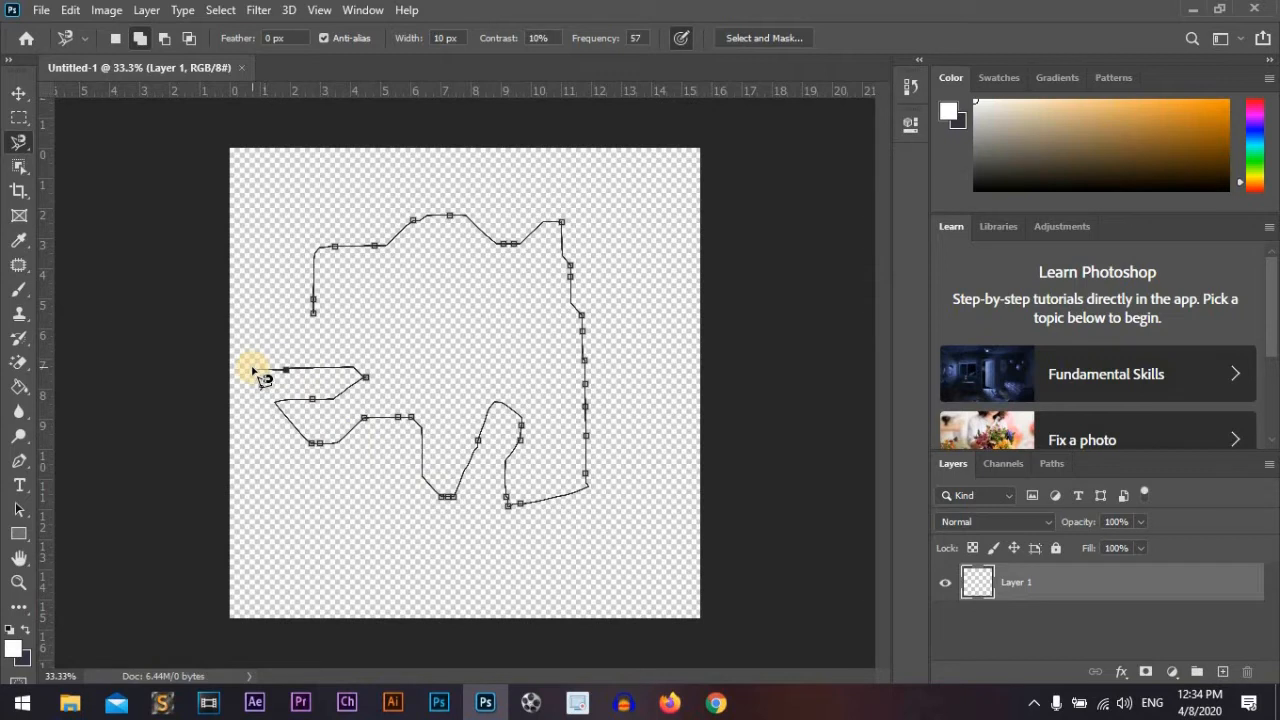
double_click(258, 374)
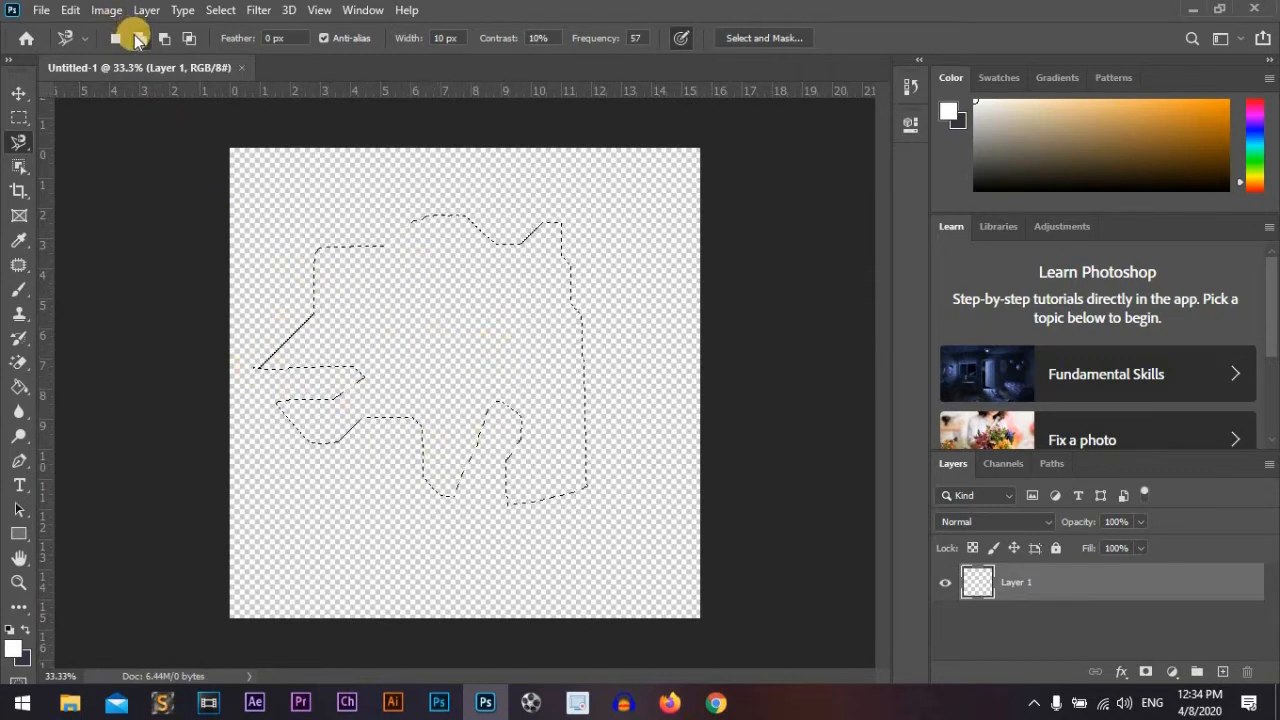
- Add an area to the selection's upper left and subtract another from its upper right with the Magnetic Lasso tool
click(397, 193)
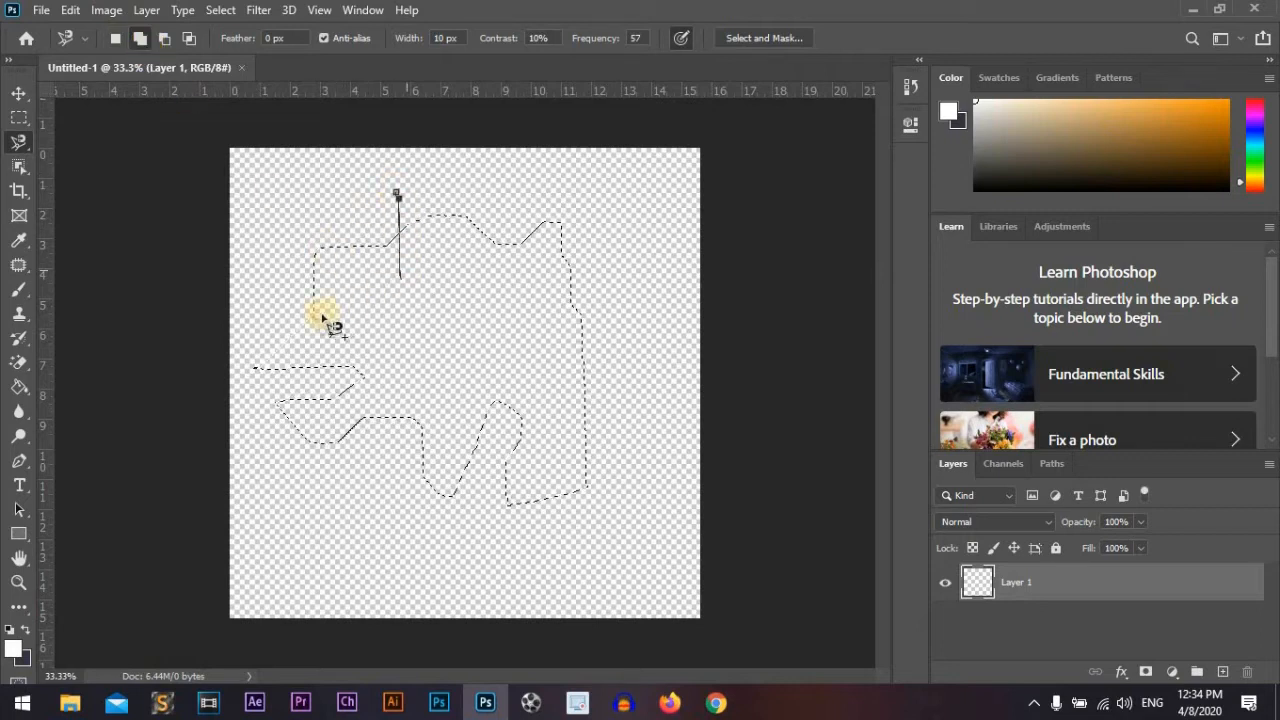
click(397, 195)
click(164, 38)
click(586, 181)
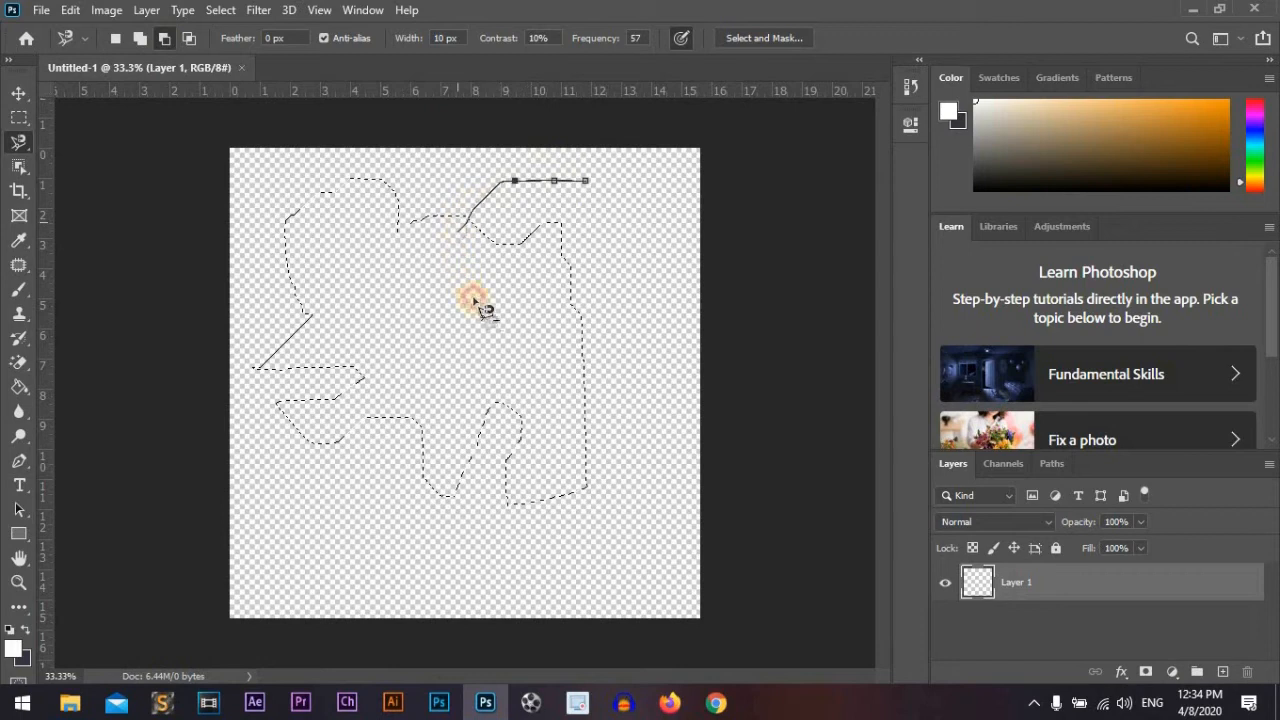
click(587, 182)
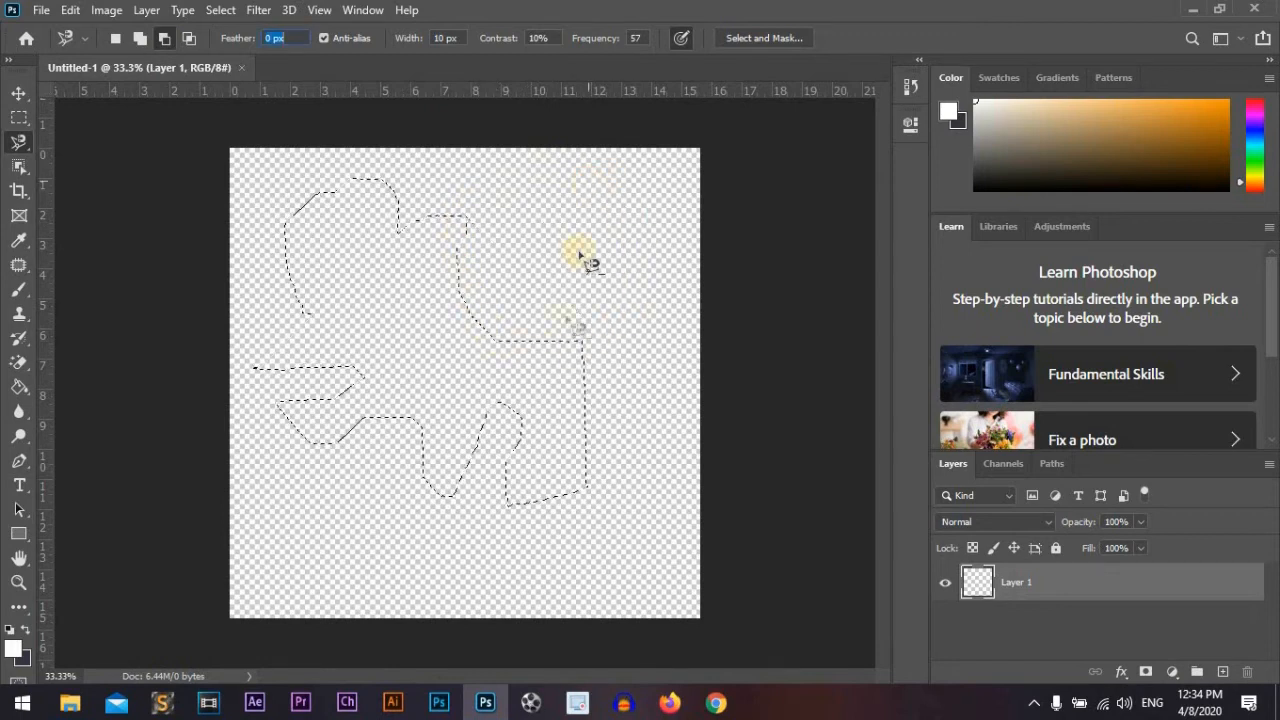
- Intersect the selection with a large Magnetic Lasso area drawn over the middle of the canvas
click(188, 38)
click(540, 193)
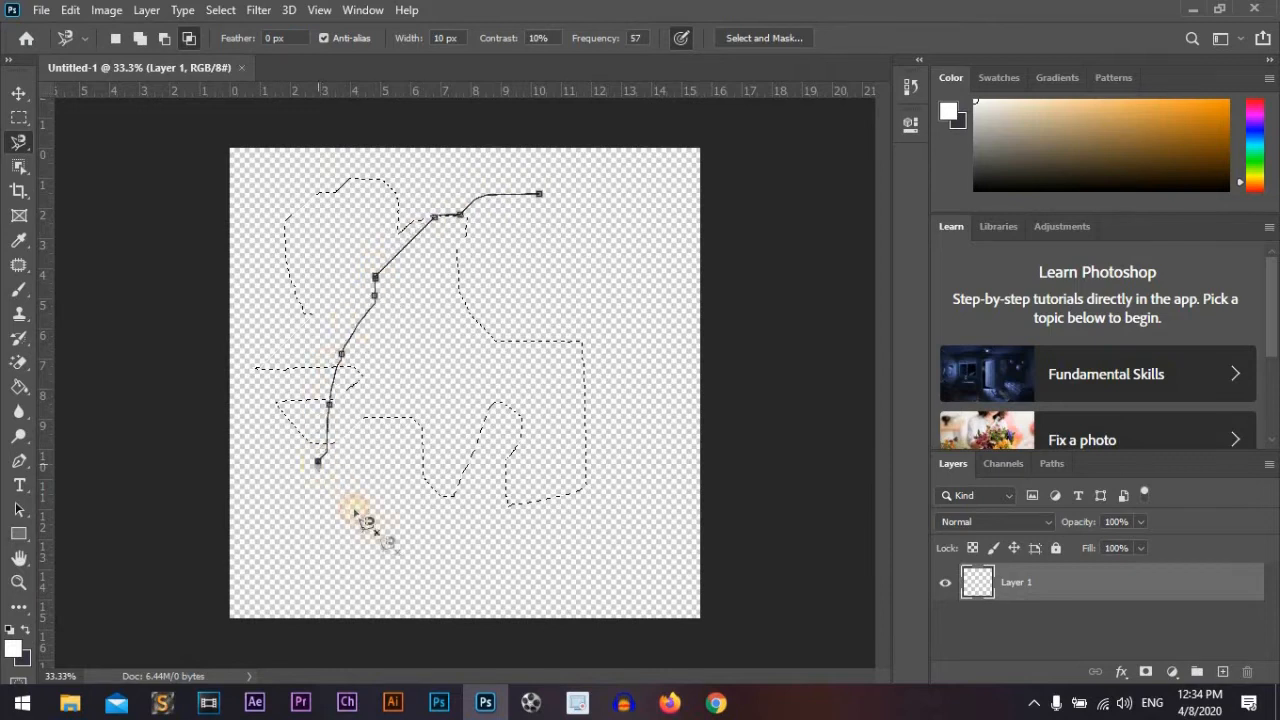
click(541, 194)
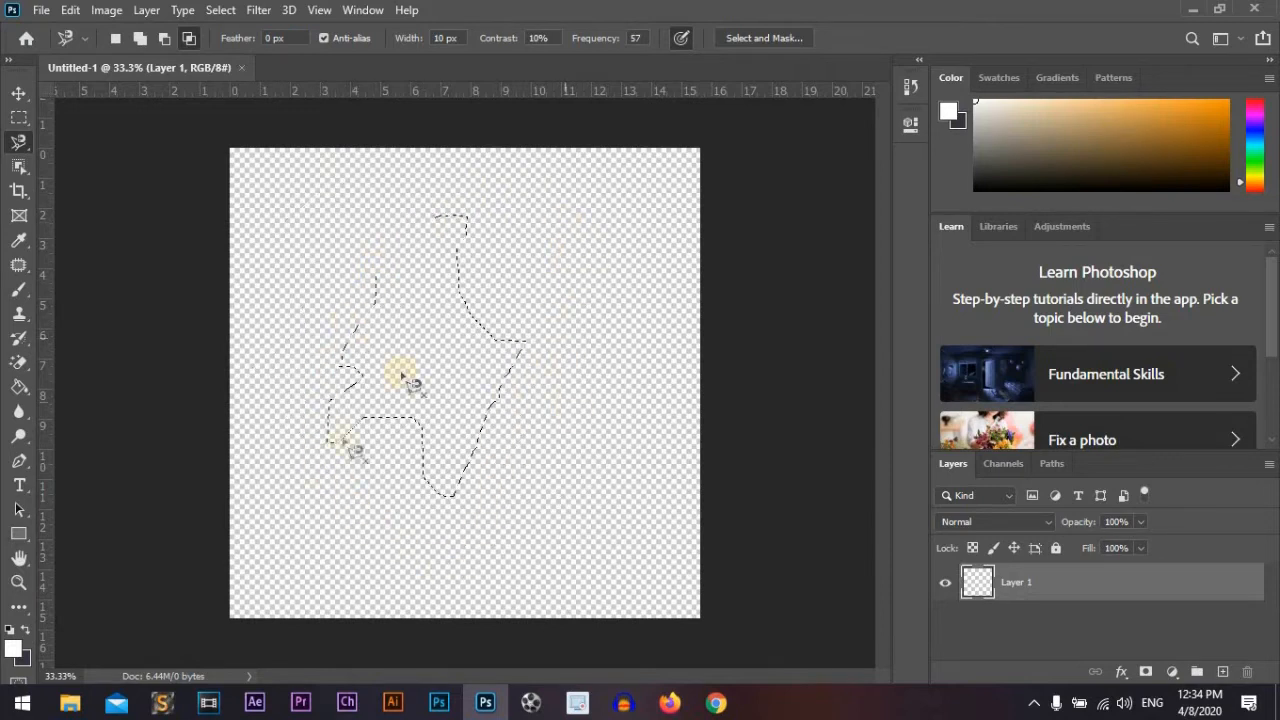
- Return to New selection mode, switch to the Lasso tool and deselect everything
click(115, 38)
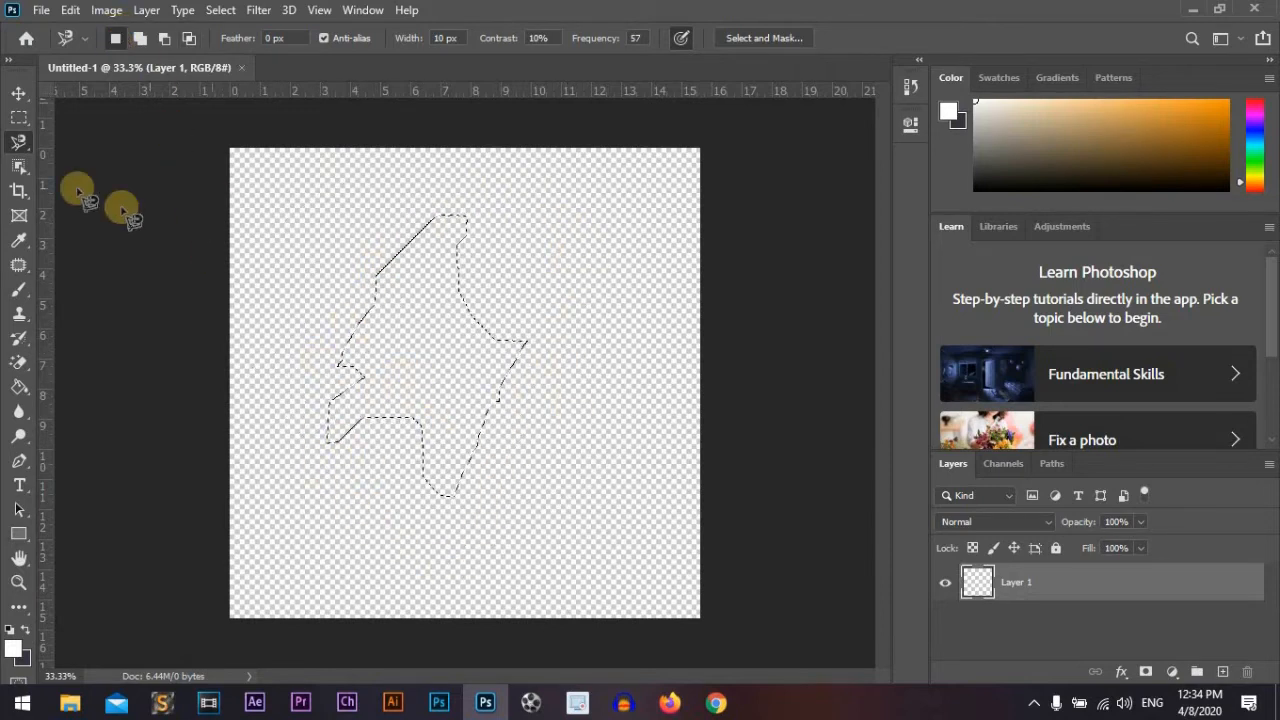
right_click(20, 143)
click(139, 146)
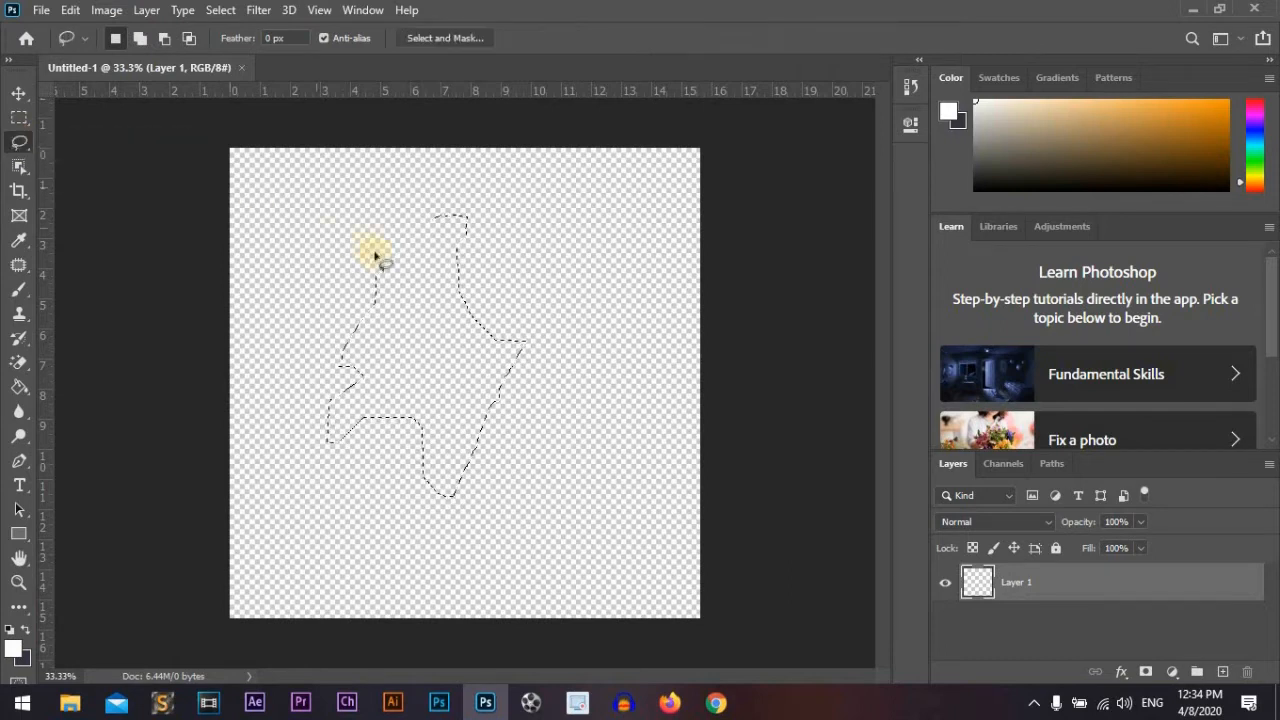
click(347, 214)
- Open the Hobbs_and_Shaw0107 photo from the Pictures folder as a separate Photoshop document
click(72, 704)
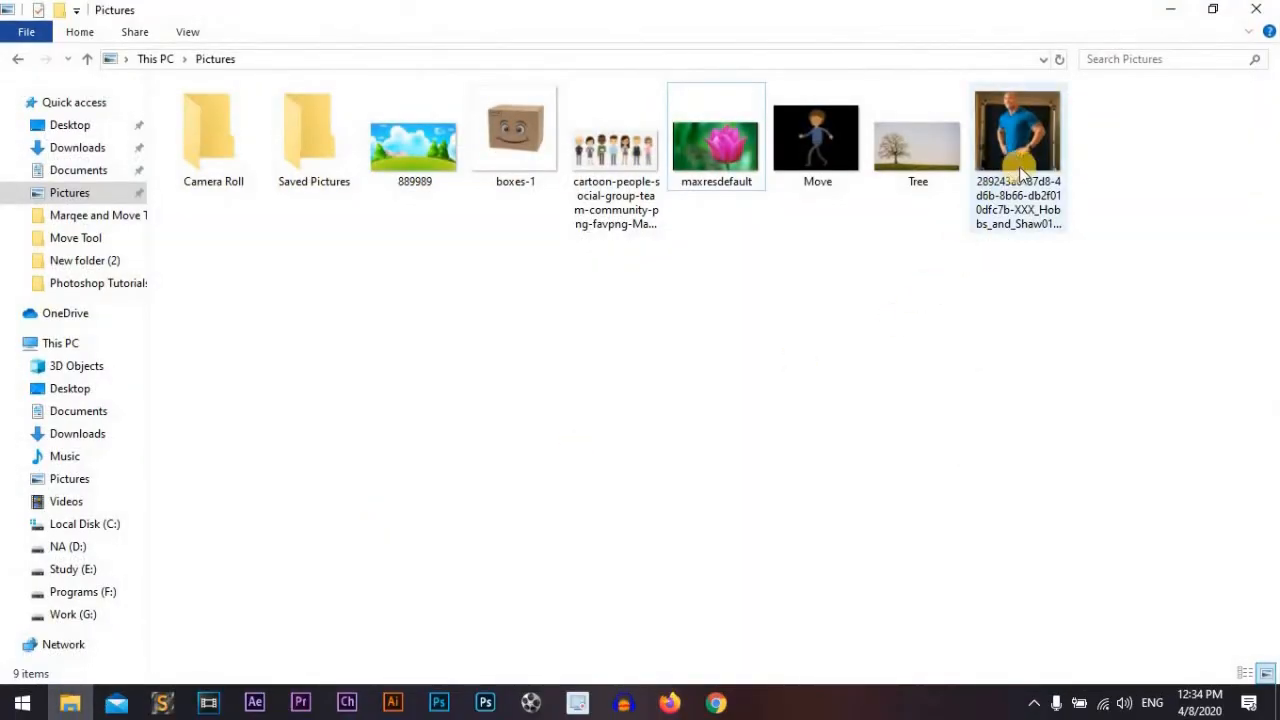
drag(1027, 164, 340, 81)
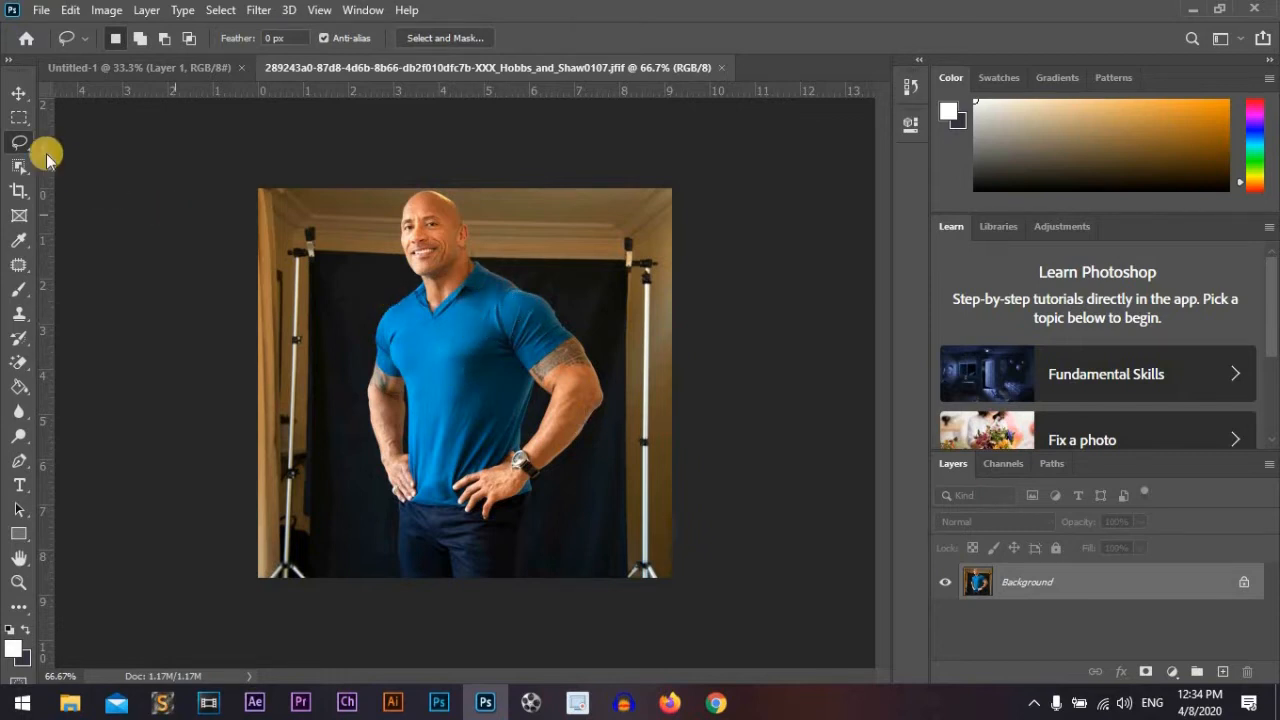
- Outline the man in the photo freehand with the Lasso tool, starting and ending at the lower edge of his trousers
right_click(19, 142)
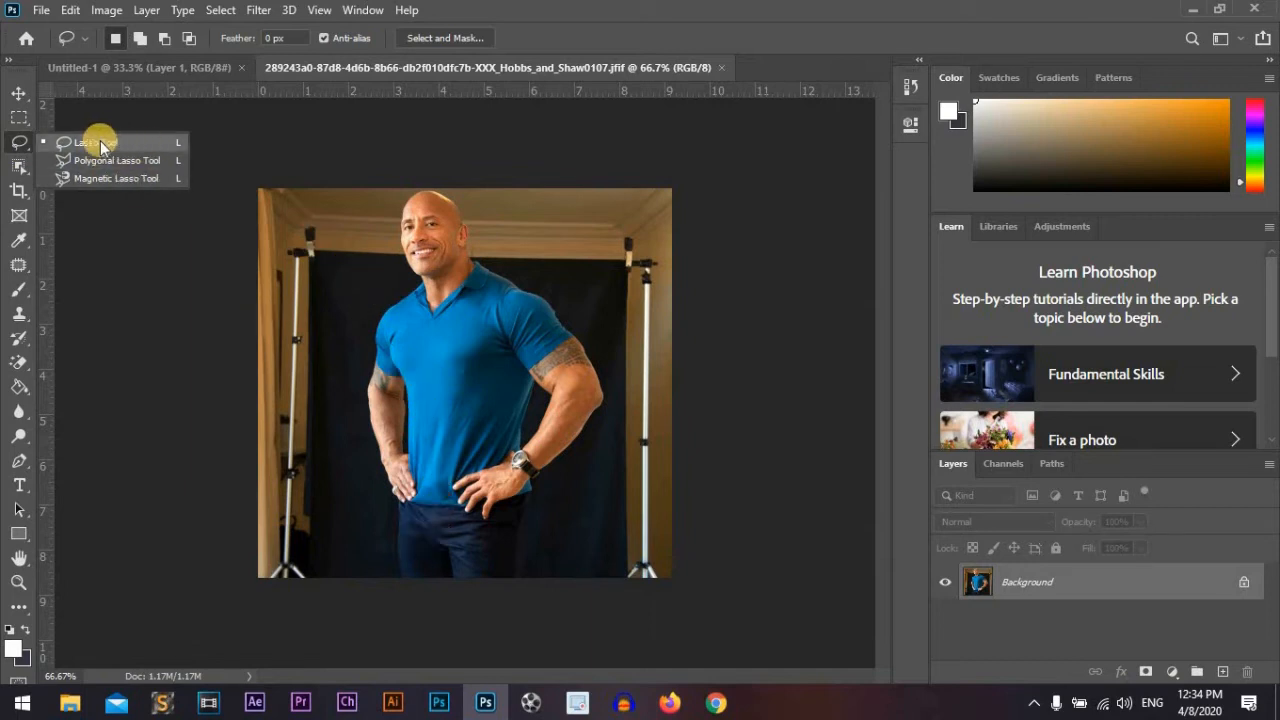
click(398, 605)
drag(402, 580, 398, 518)
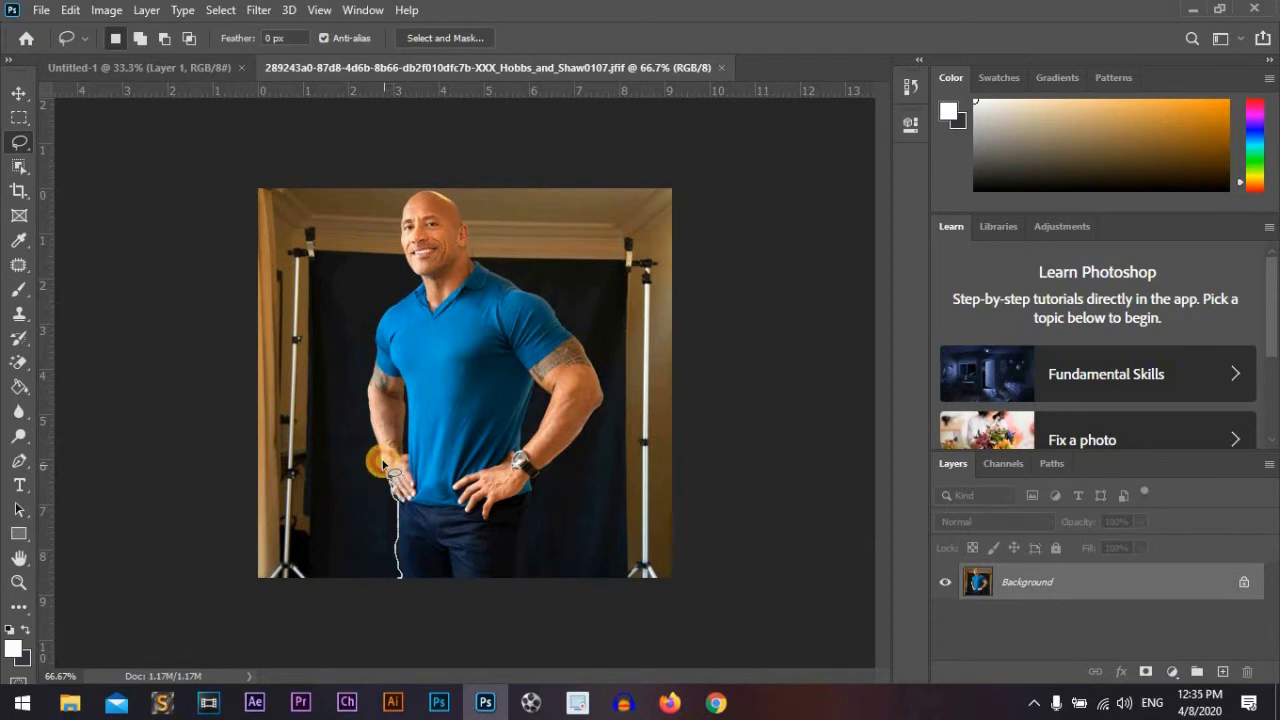
drag(381, 459, 379, 449)
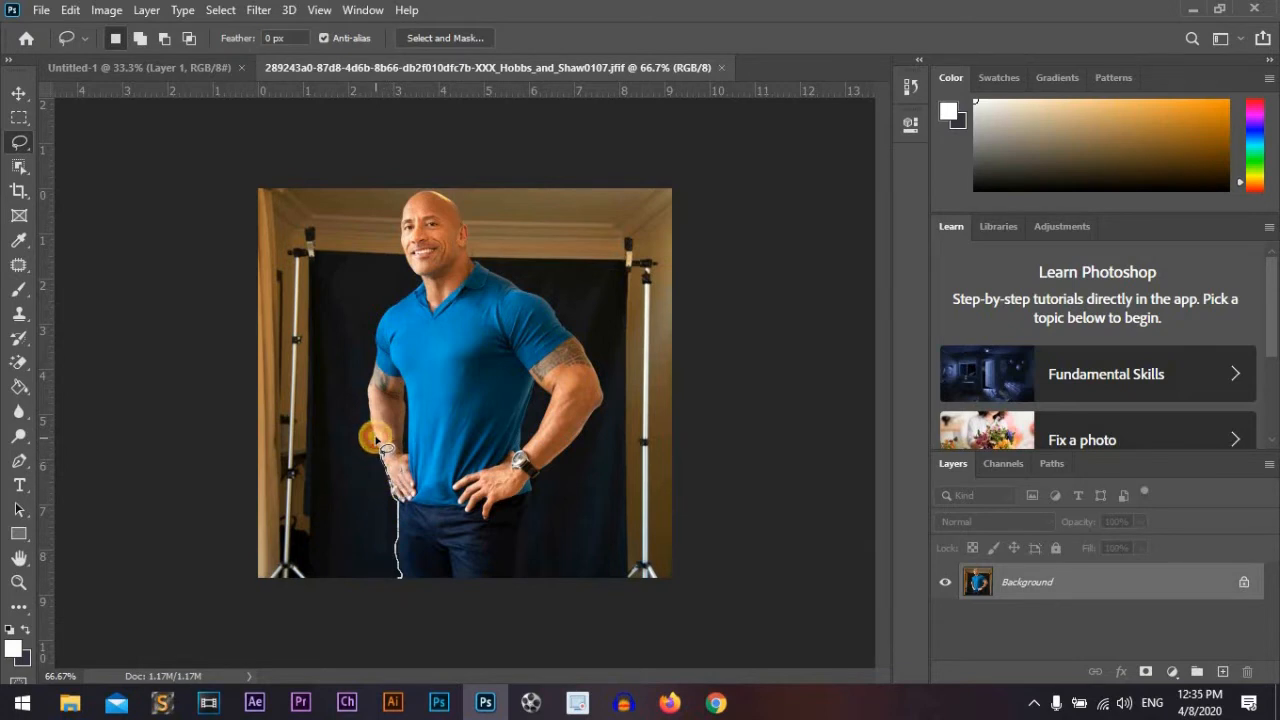
mouse_move(370, 424)
mouse_down()
mouse_move(382, 322)
mouse_move(413, 293)
mouse_up()
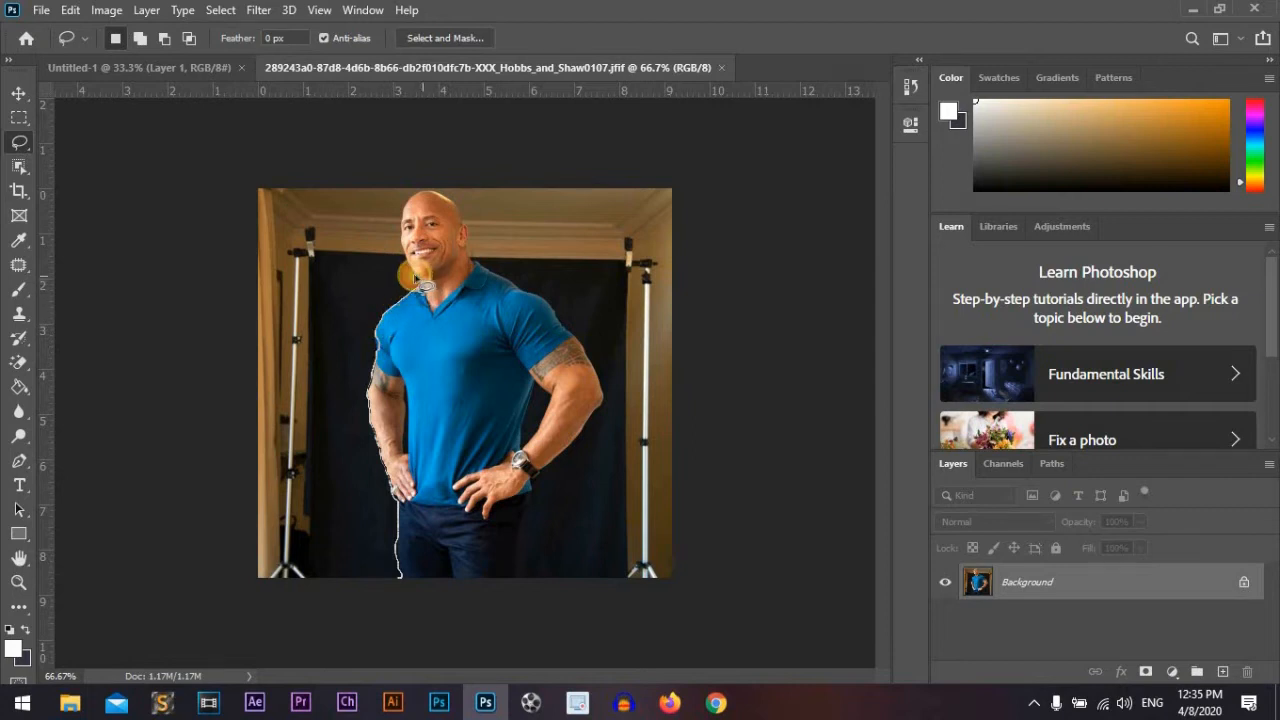
drag(416, 278, 413, 266)
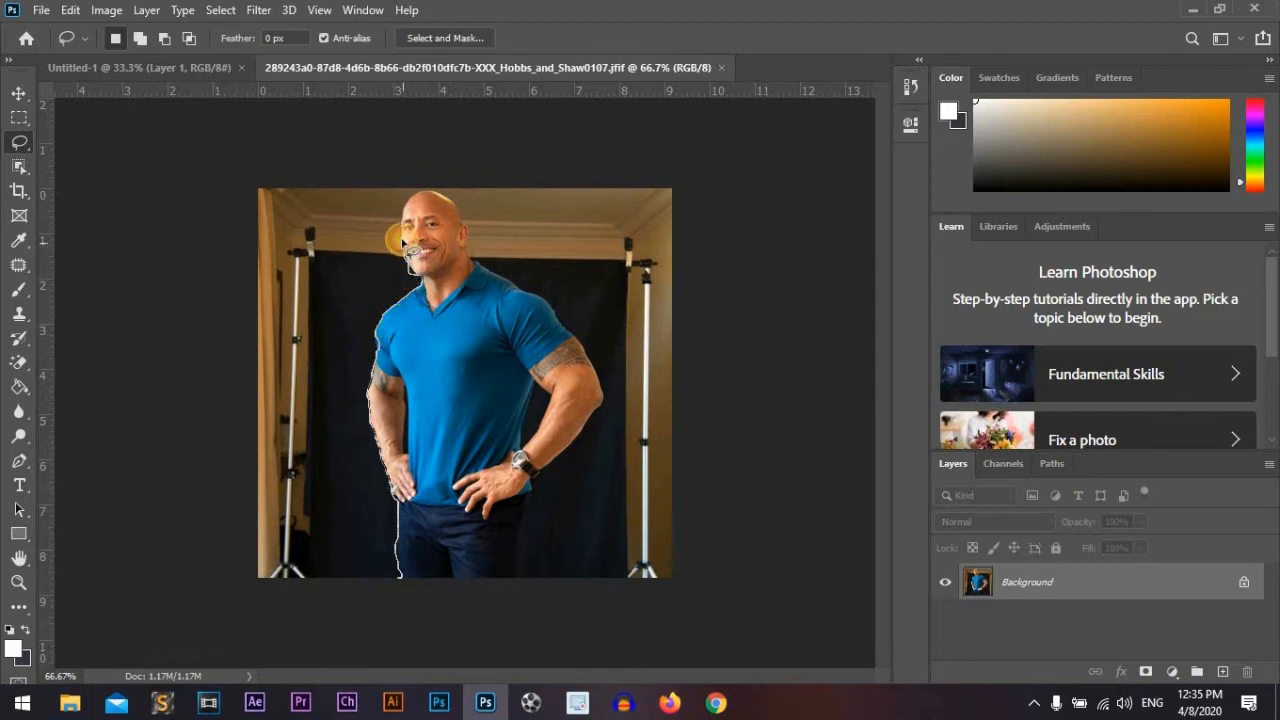
mouse_move(405, 208)
mouse_down()
mouse_move(421, 192)
mouse_move(447, 199)
mouse_move(476, 262)
mouse_move(552, 306)
mouse_move(605, 393)
mouse_move(523, 500)
mouse_move(517, 583)
mouse_move(400, 600)
mouse_up()
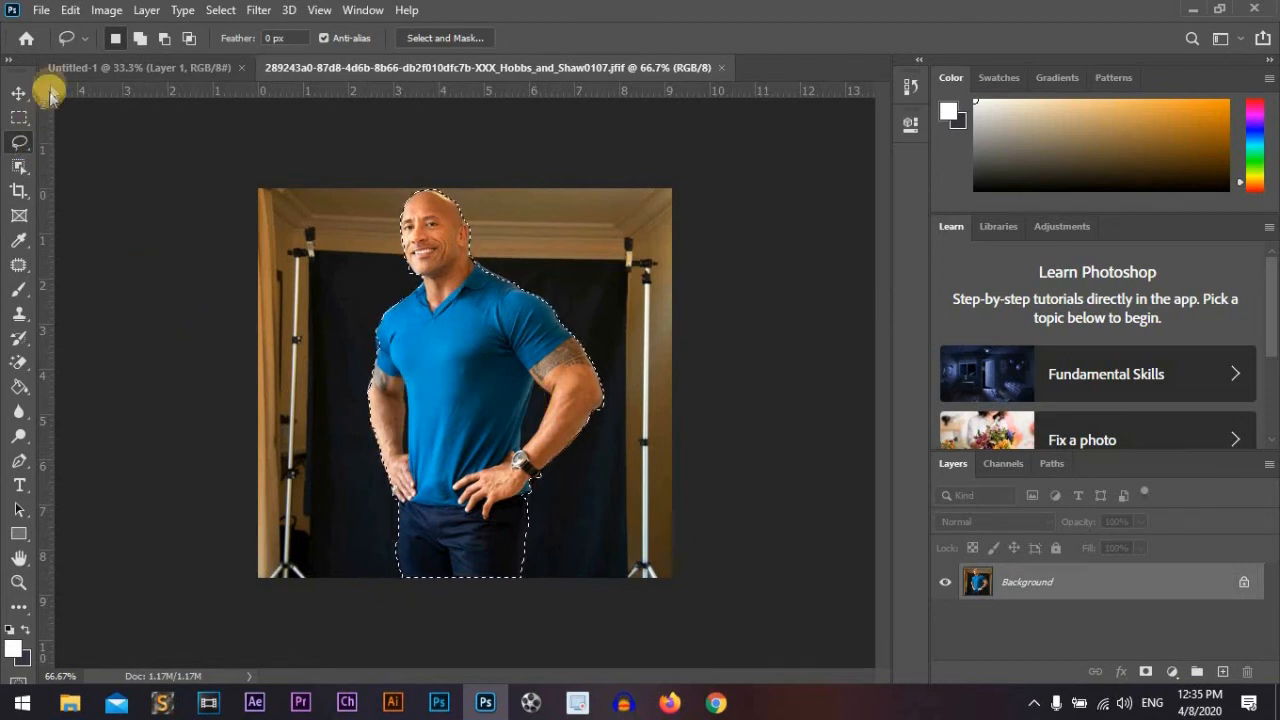
- Subtract the gaps between both arms and the torso from the selection, and switch to Add to selection mode
click(165, 38)
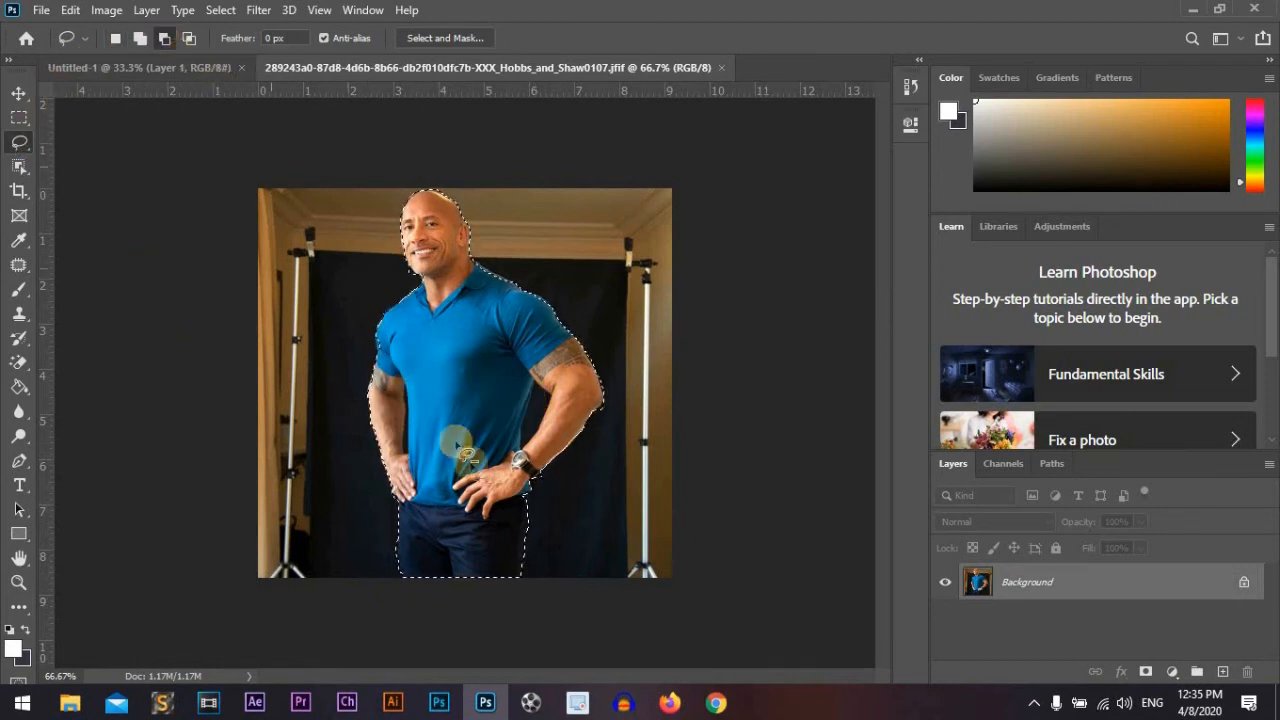
mouse_move(520, 453)
mouse_down()
mouse_move(536, 385)
mouse_move(551, 404)
mouse_move(518, 452)
mouse_up()
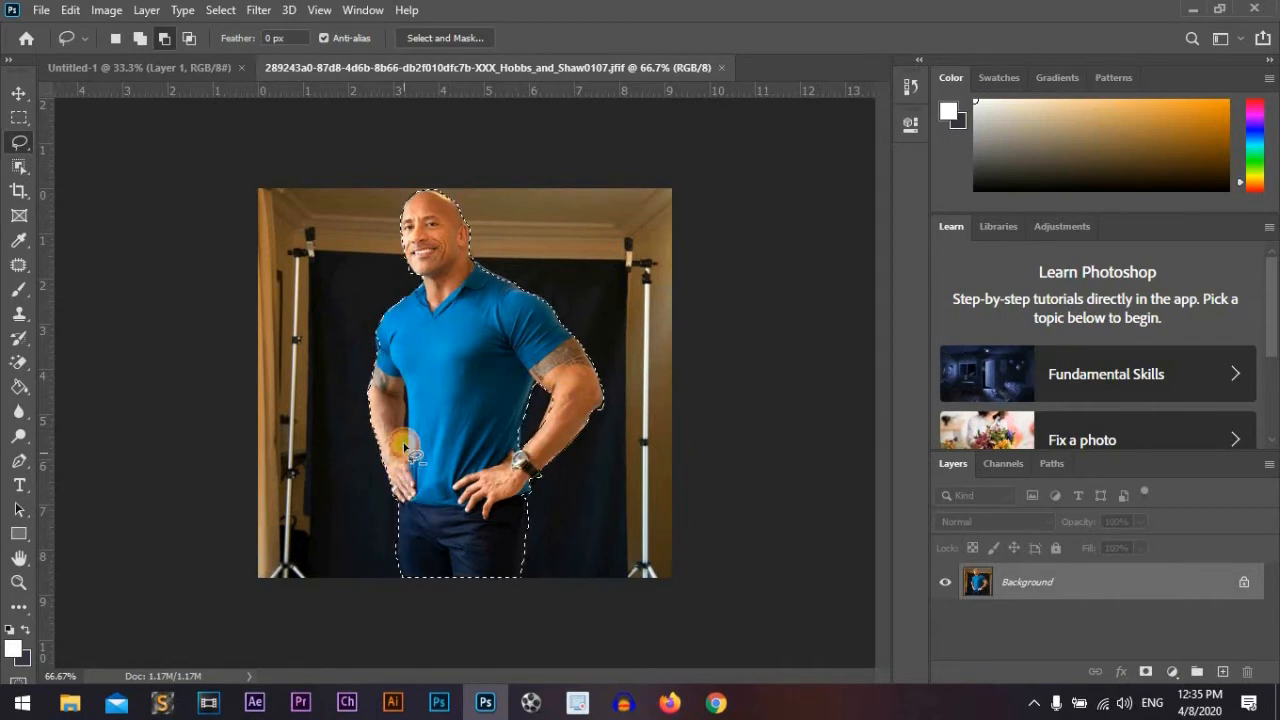
drag(406, 430, 406, 398)
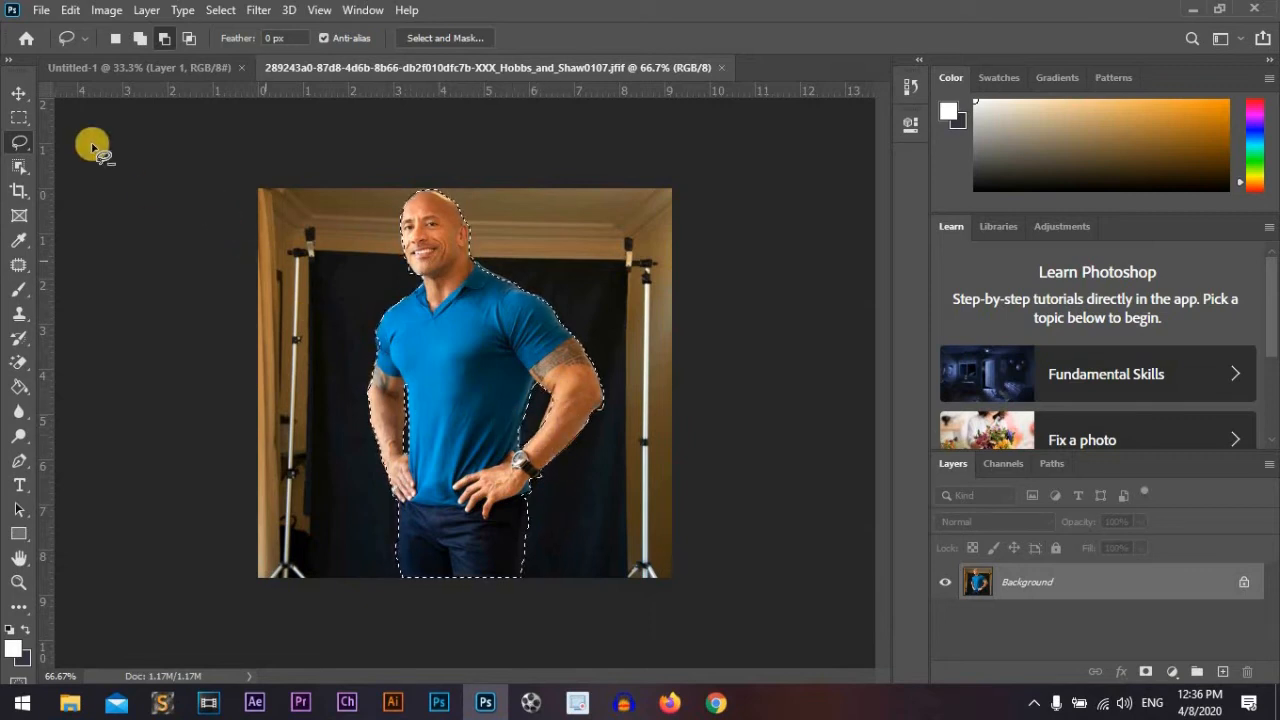
click(140, 38)
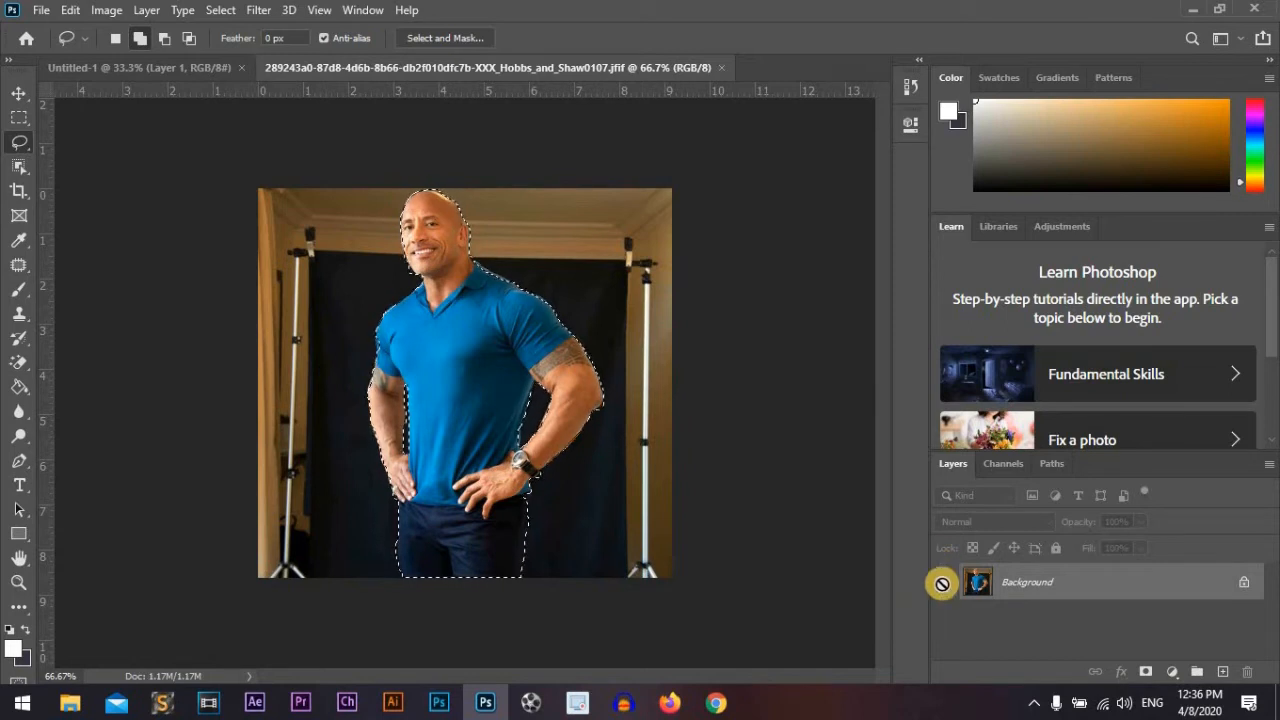
- Preview the freehand cutout on its own layer with the Background hidden, and delete that layer
key(ctrl+j)
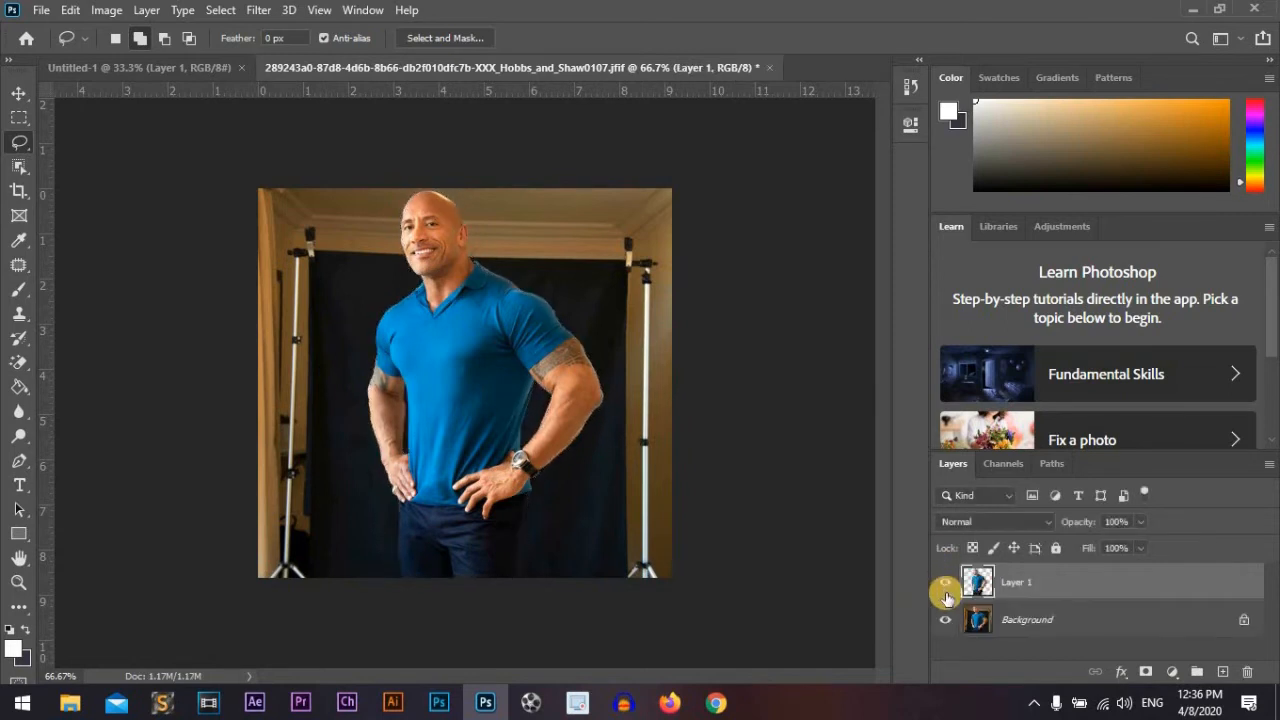
click(946, 621)
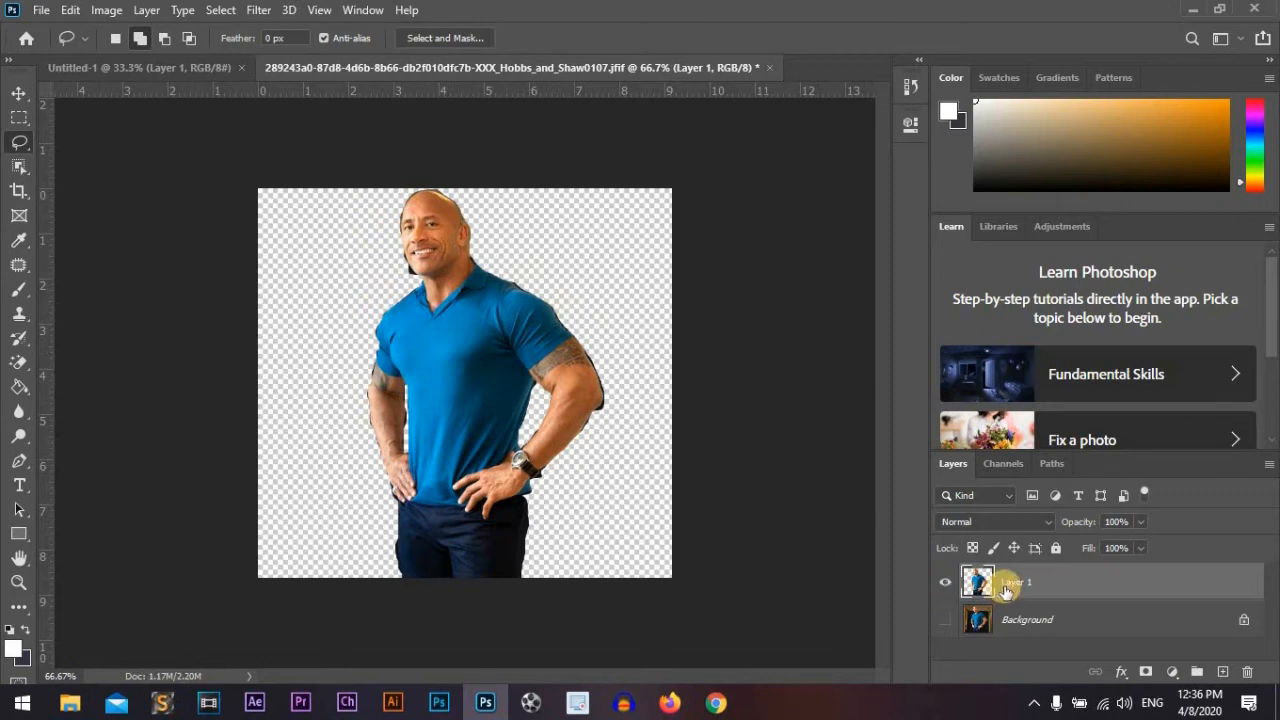
key(Delete)
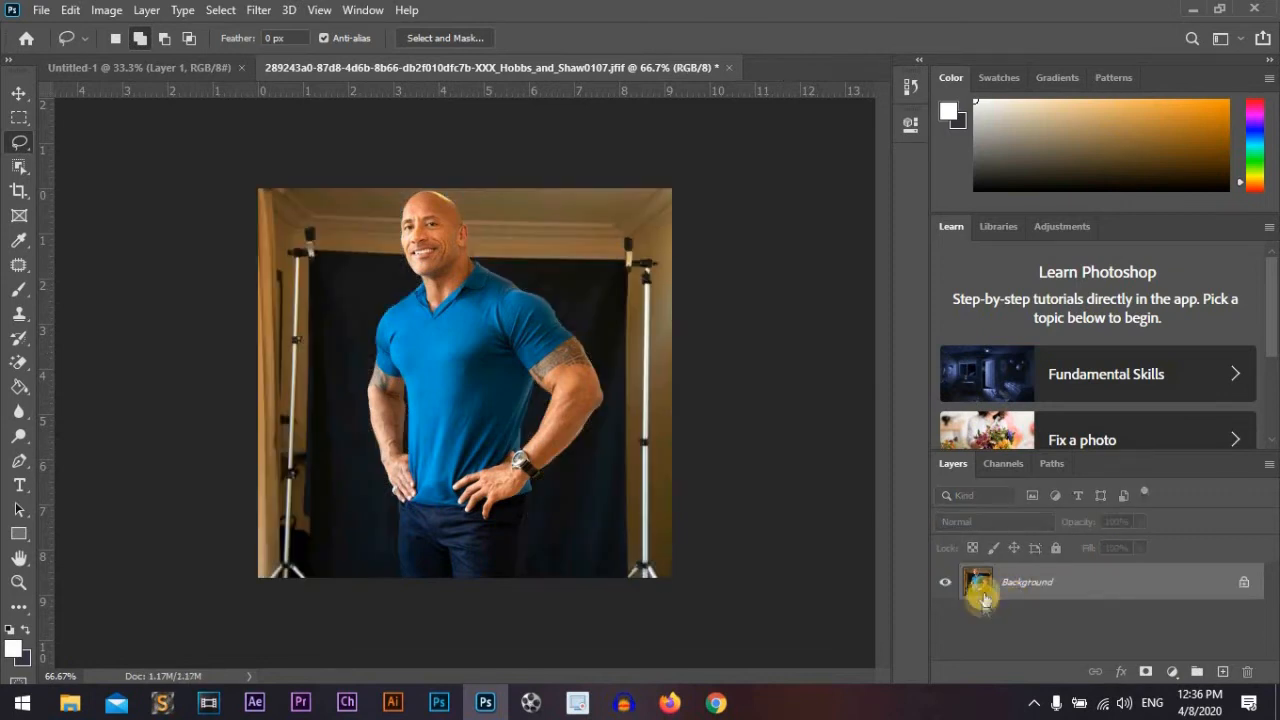
- Outline the man with the Polygonal Lasso tool in New selection mode, closing the selection below his trousers
drag(13, 145, 84, 166)
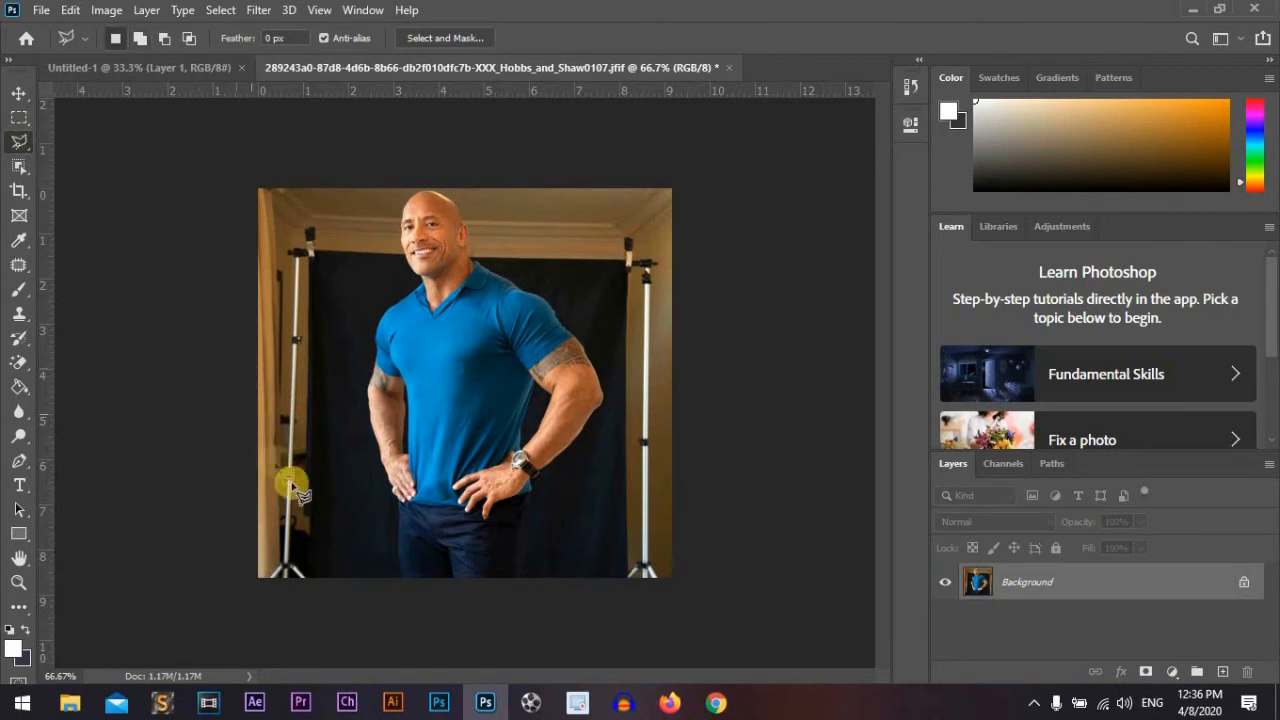
click(401, 580)
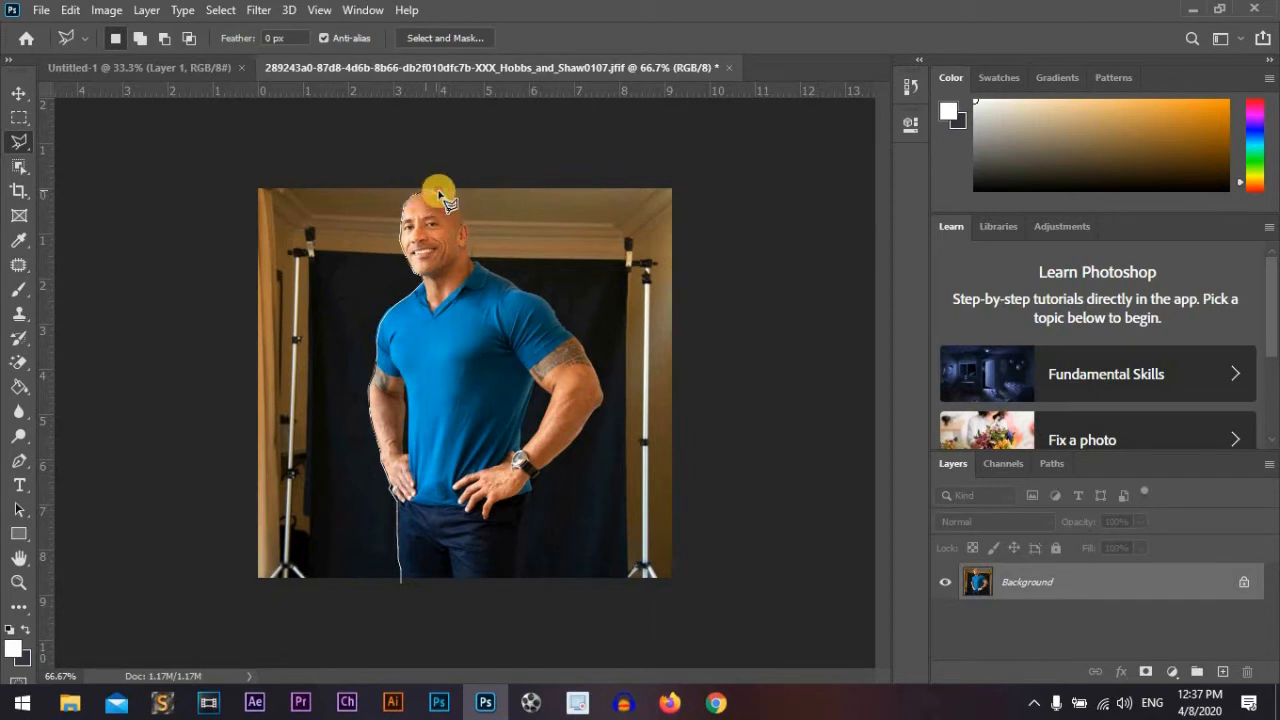
click(467, 218)
click(467, 241)
click(470, 252)
click(474, 261)
click(474, 263)
click(484, 269)
click(492, 275)
click(504, 281)
click(556, 321)
click(585, 353)
click(591, 364)
click(602, 389)
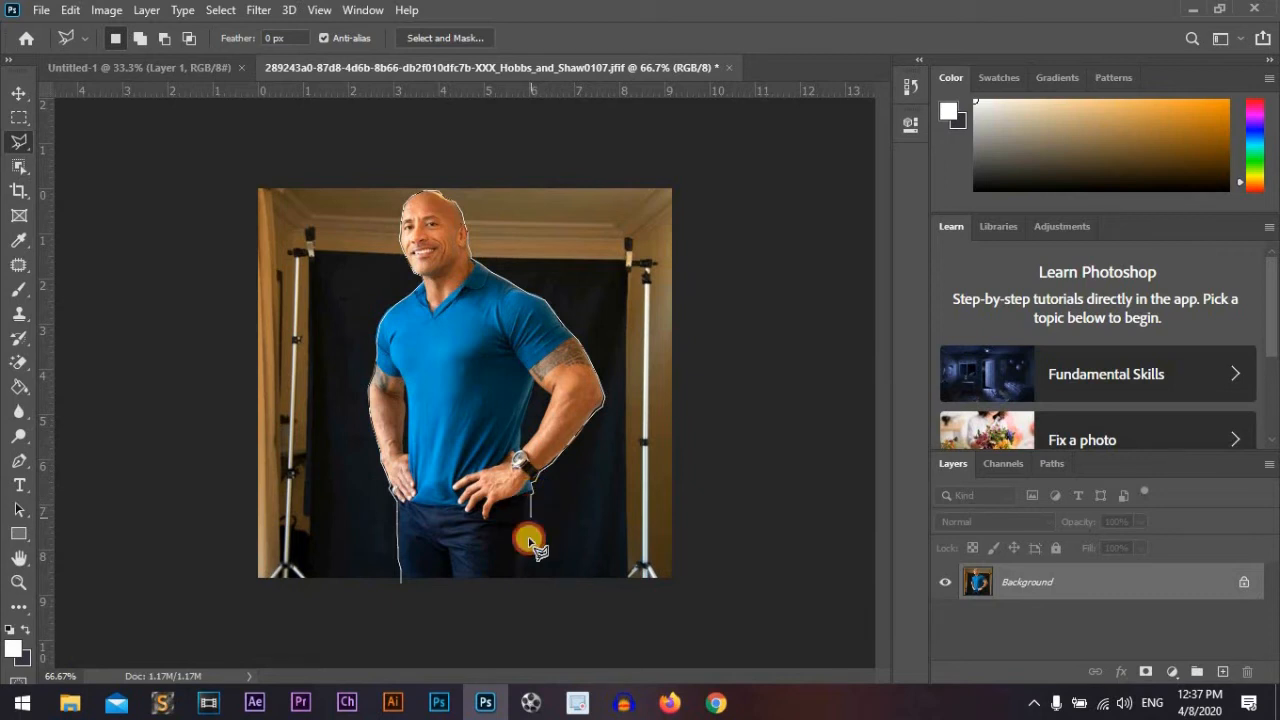
click(522, 591)
double_click(440, 608)
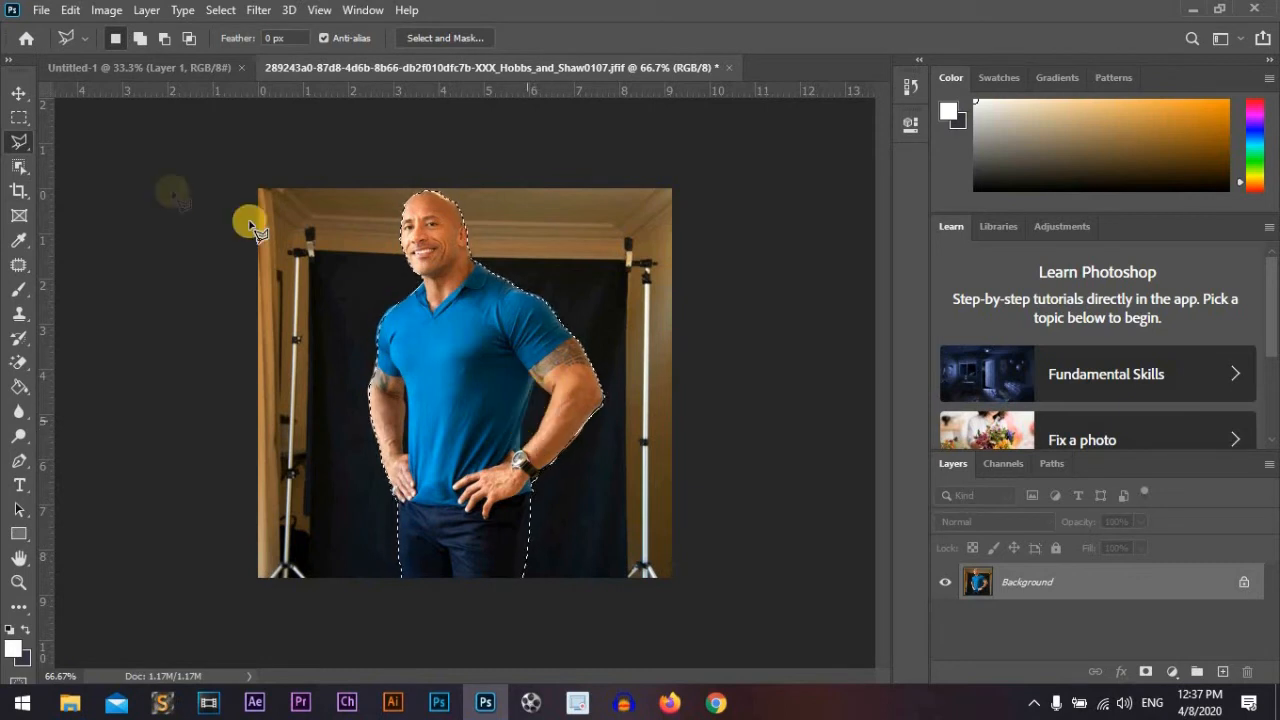
- Subtract the gaps between both arms and the torso from the selection with the Polygonal Lasso tool
click(163, 39)
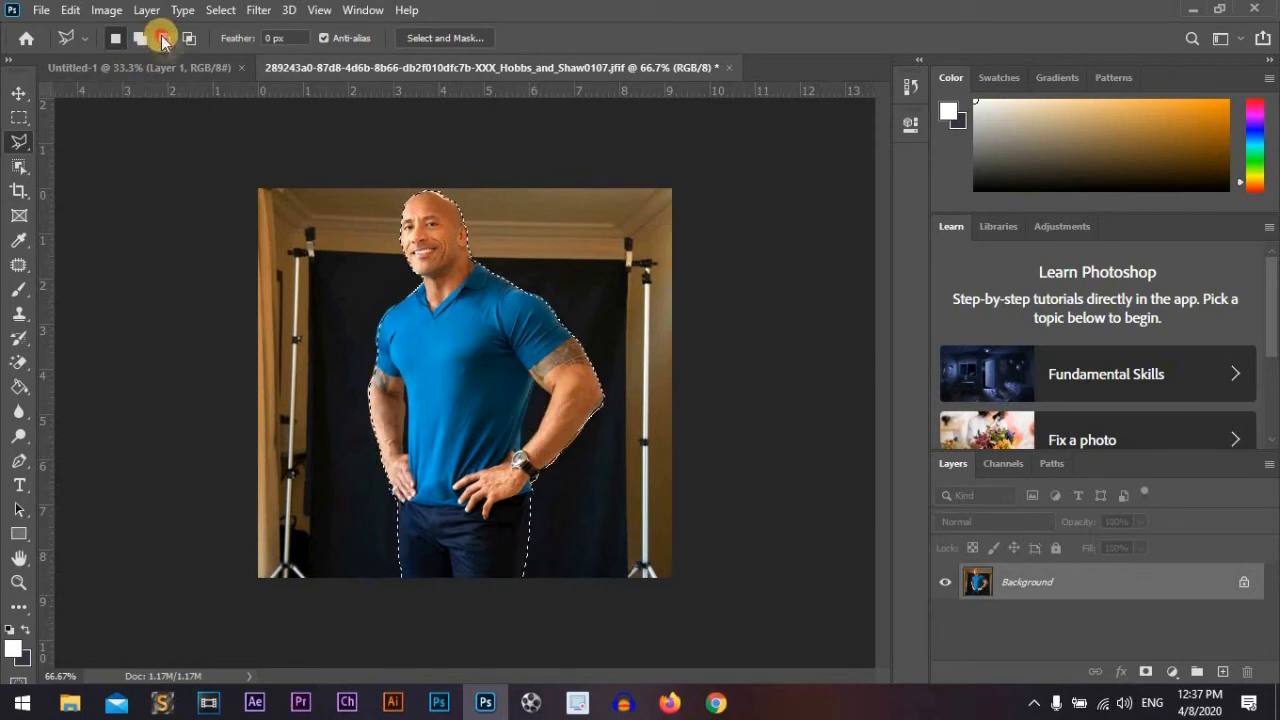
click(520, 447)
click(521, 432)
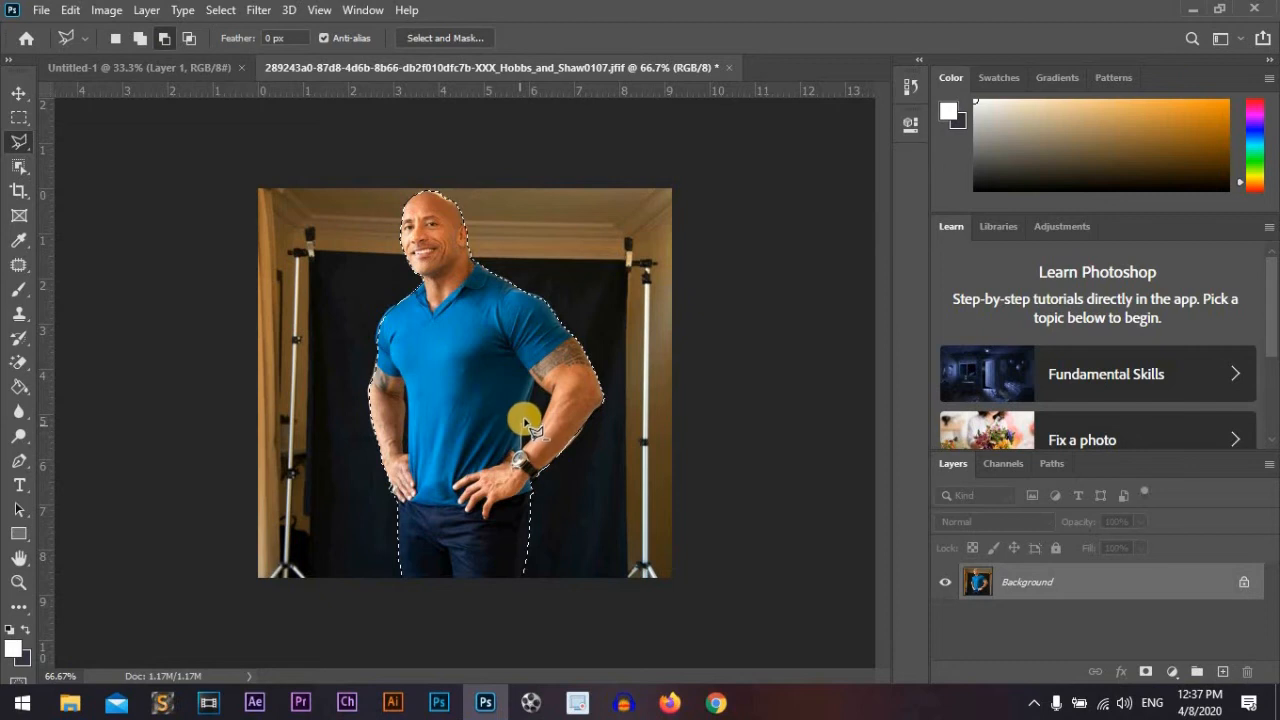
click(525, 416)
click(531, 400)
click(534, 386)
click(537, 380)
click(527, 455)
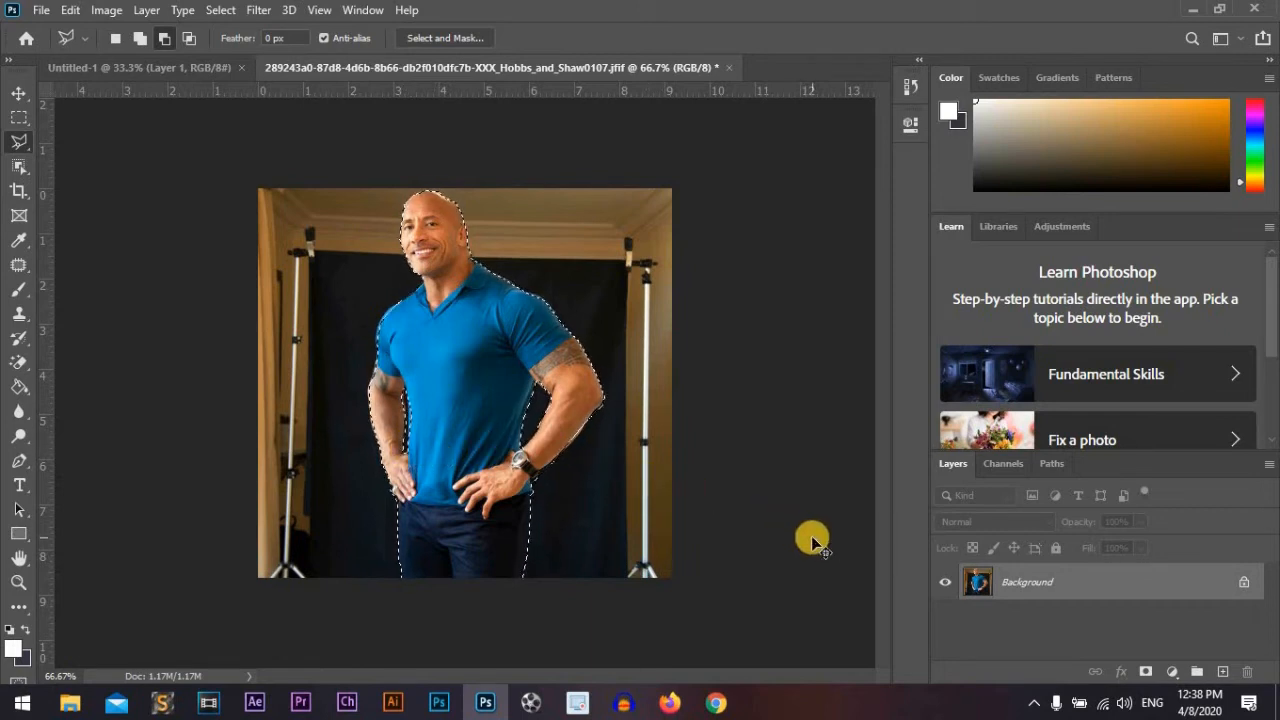
- Preview the polygonal cutout on its own layer with the Background hidden, and delete that layer
key(ctrl+j)
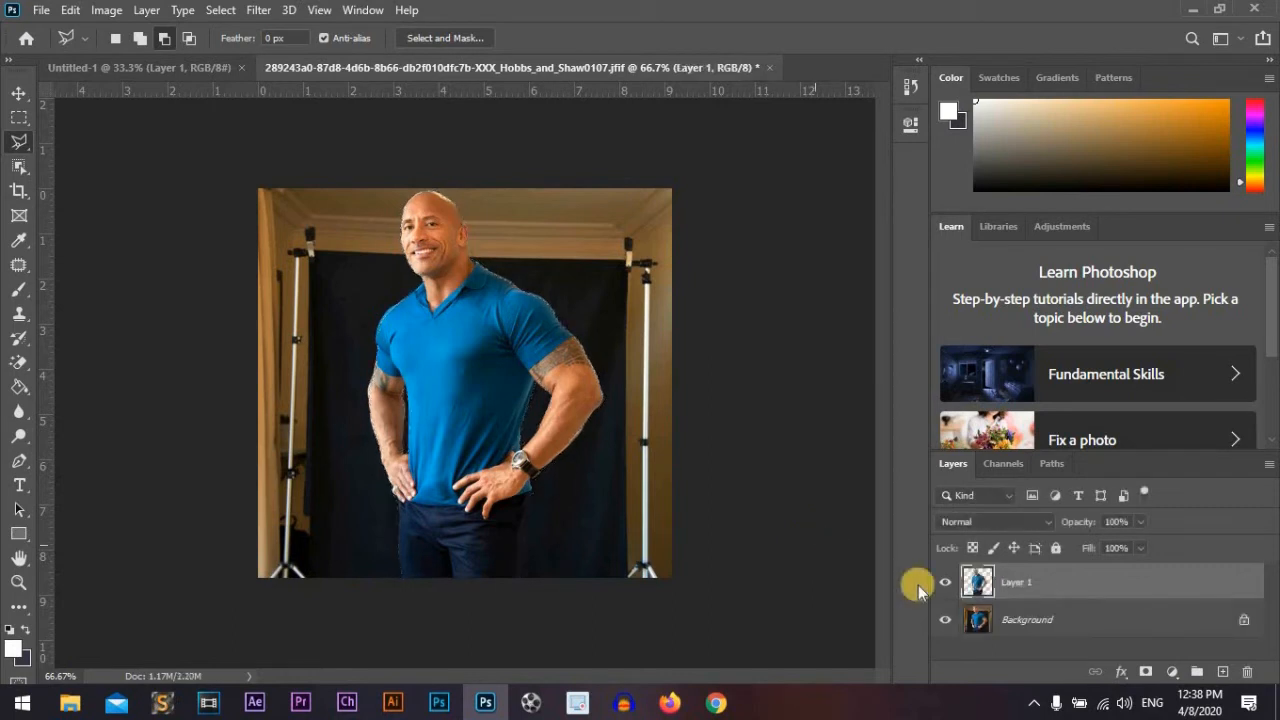
click(940, 622)
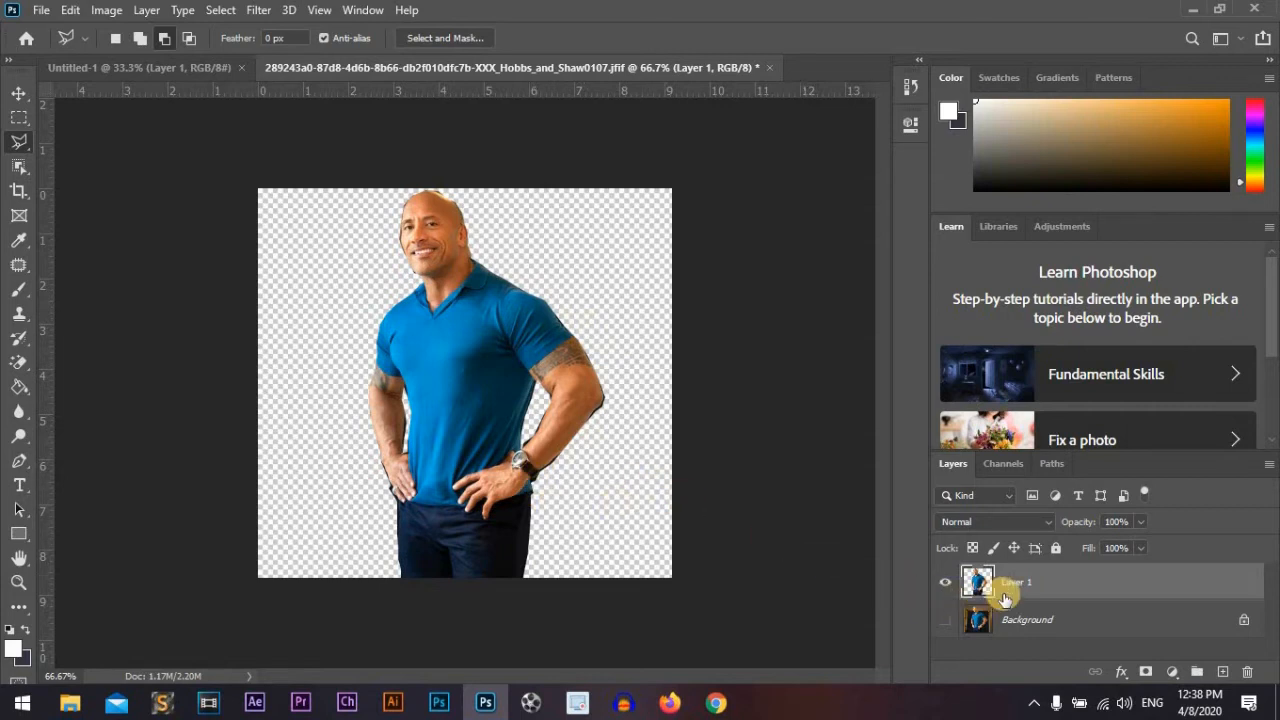
key(Delete)
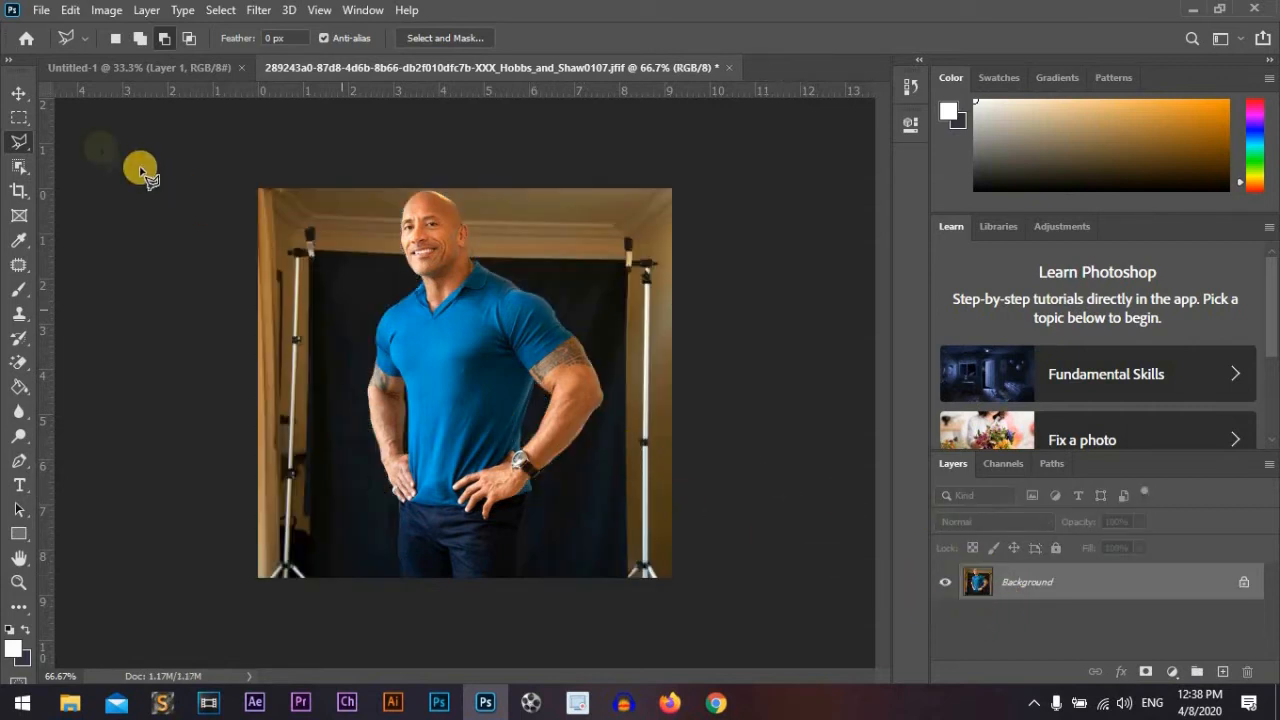
- Trace the man's outline with the Magnetic Lasso tool in New selection mode and close the selection below his trousers
right_click(20, 141)
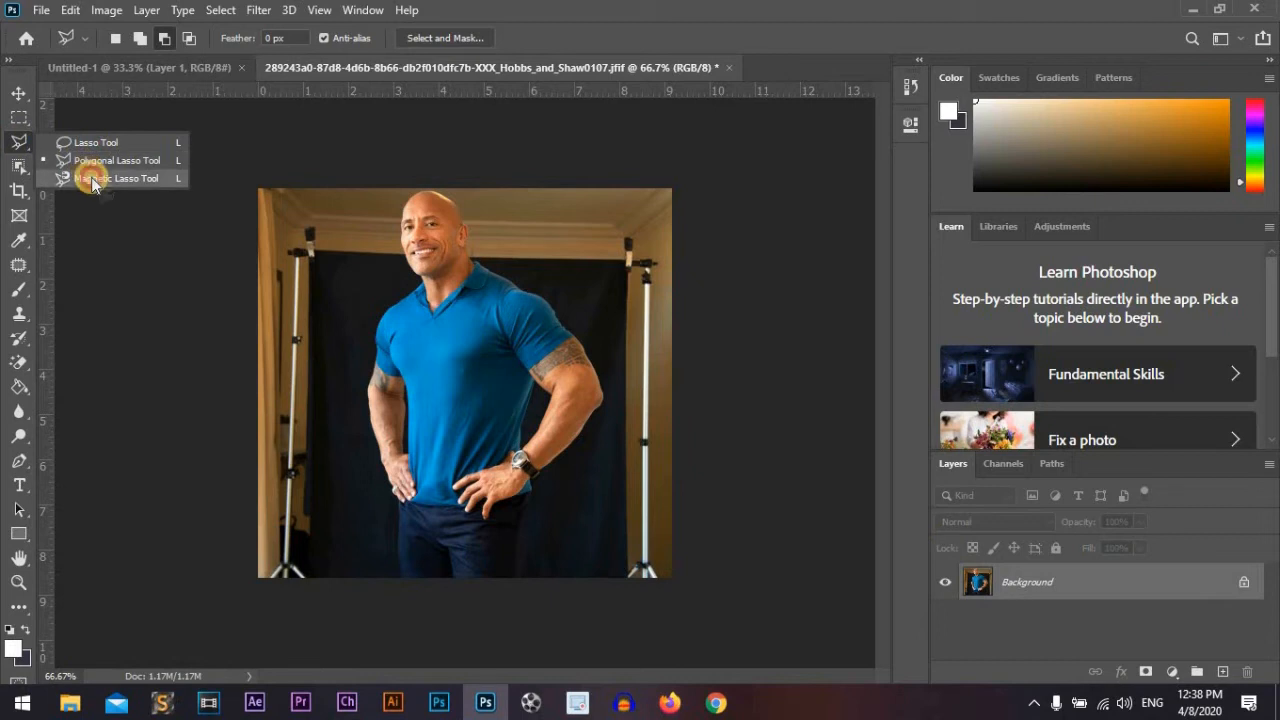
click(92, 180)
click(400, 587)
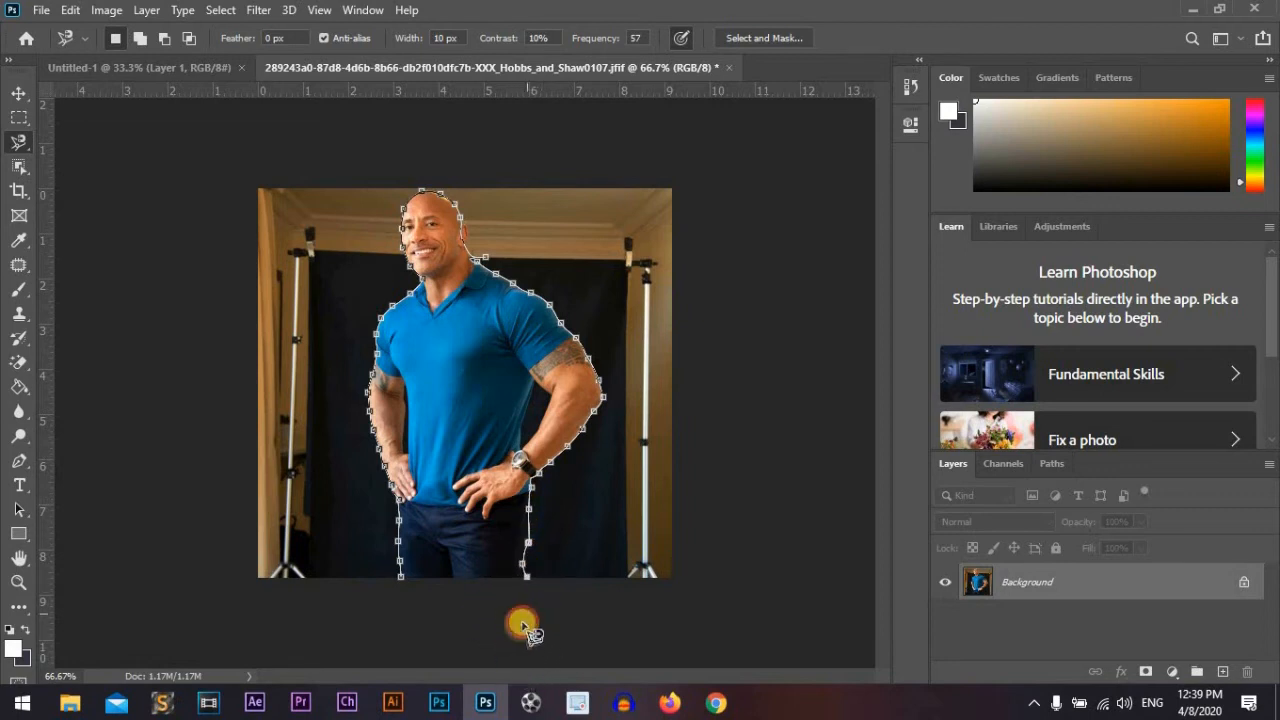
double_click(414, 627)
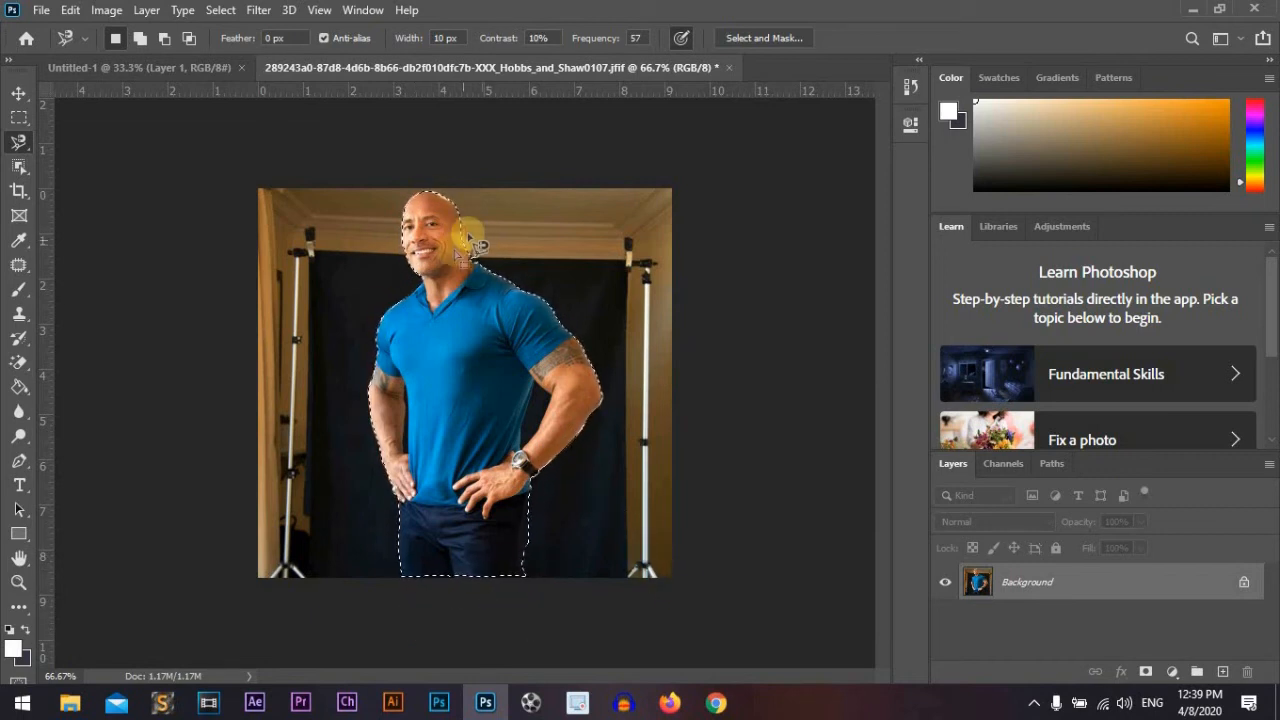
- Add the missed ear edge to the selection with the Magnetic Lasso tool and subtract the gap between the watch arm and the torso
click(140, 38)
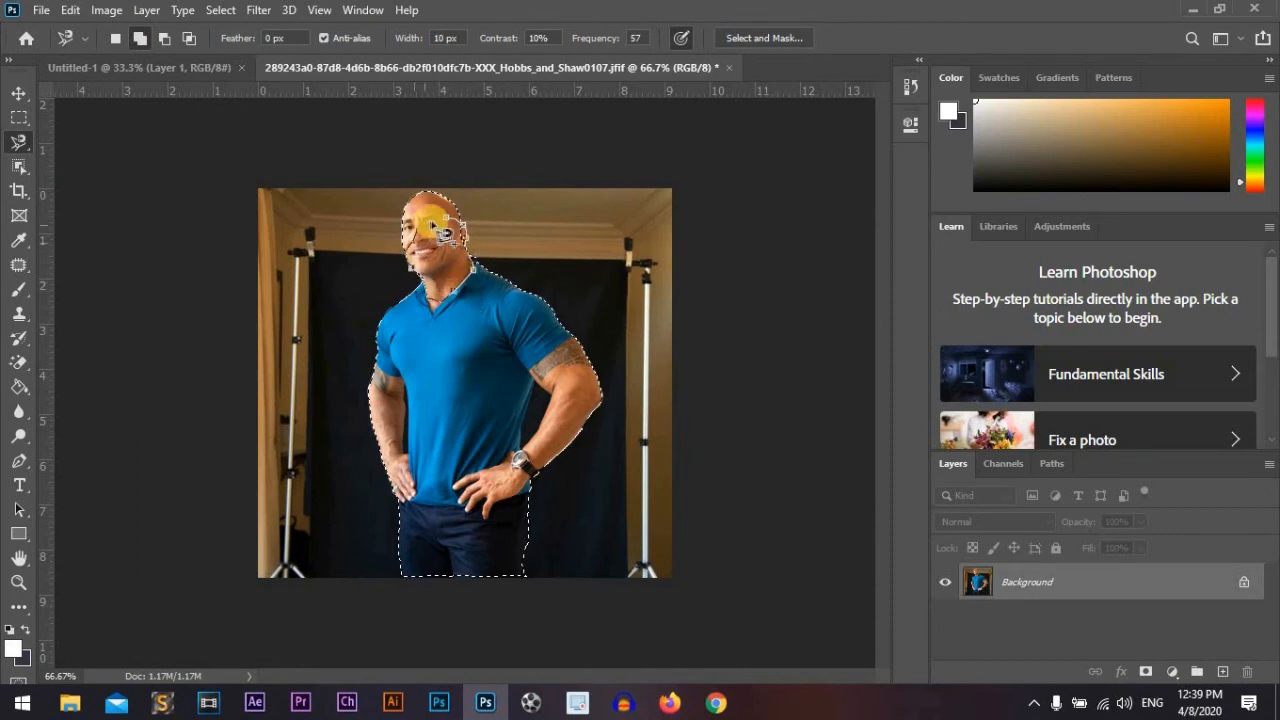
click(480, 297)
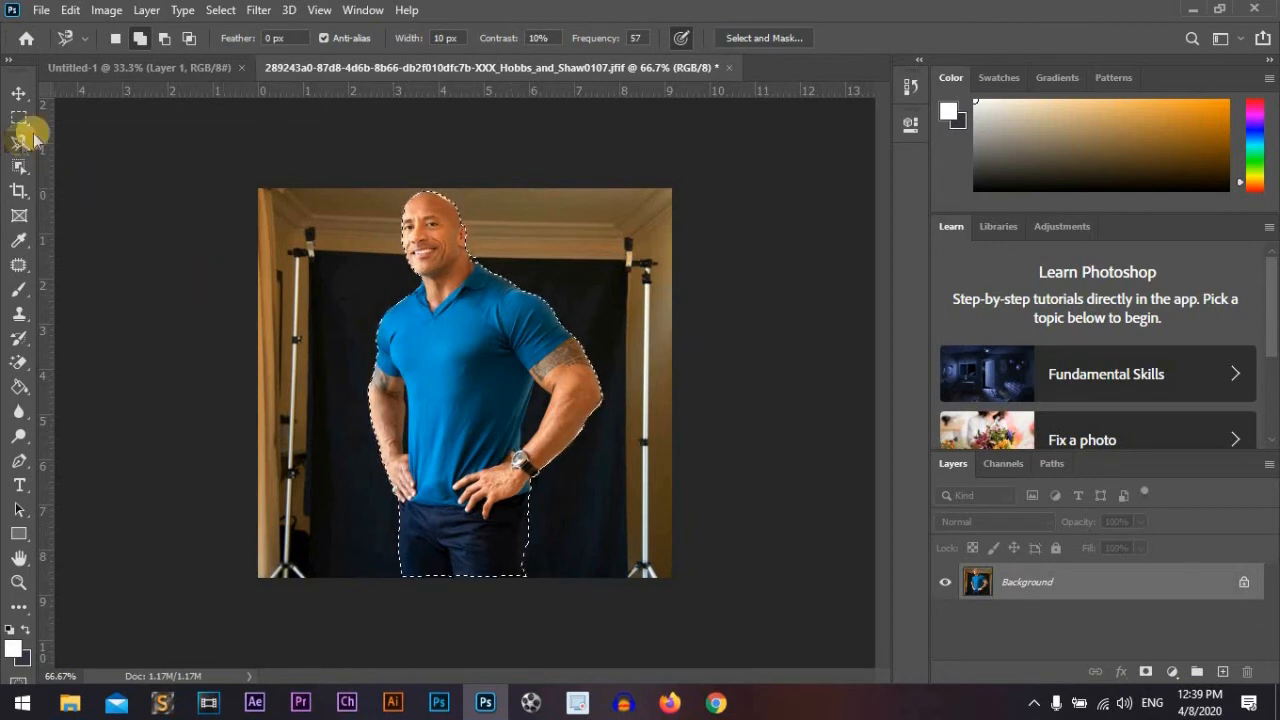
click(164, 38)
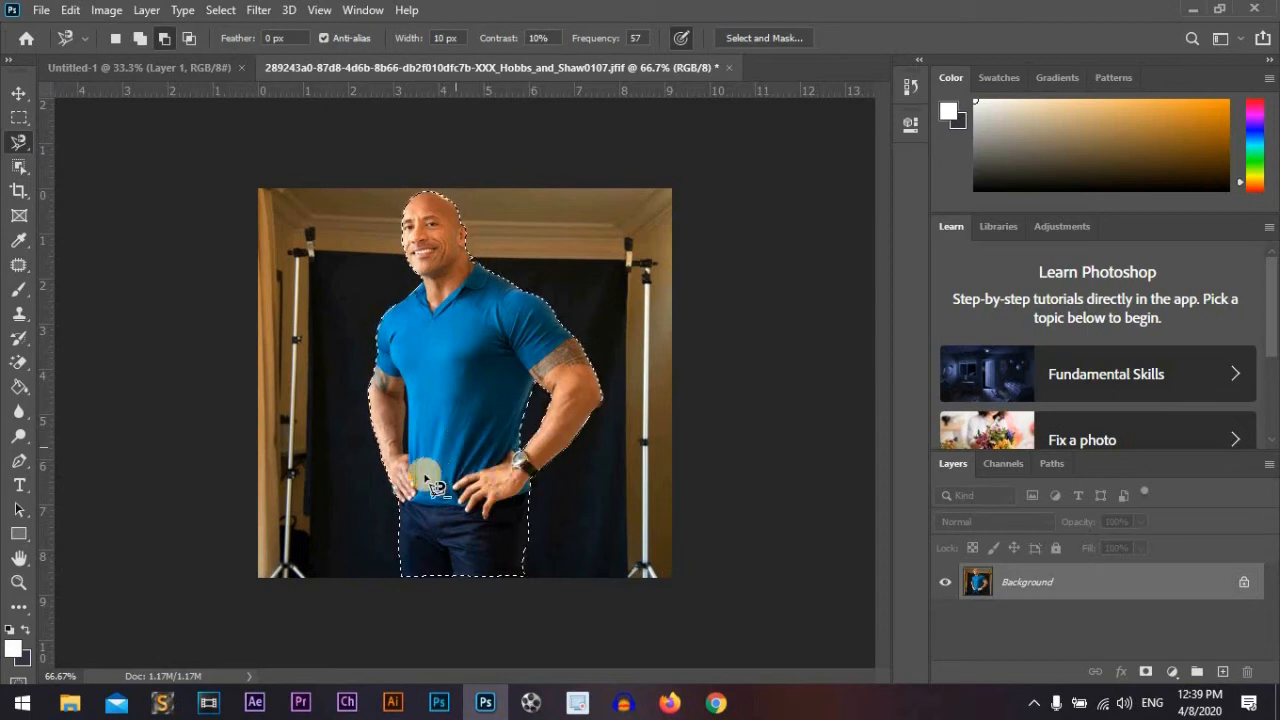
- Subtract part of the man's other forearm and the adjacent shirt from the selection using the Polygonal Lasso and Lasso tools
right_click(18, 141)
click(110, 160)
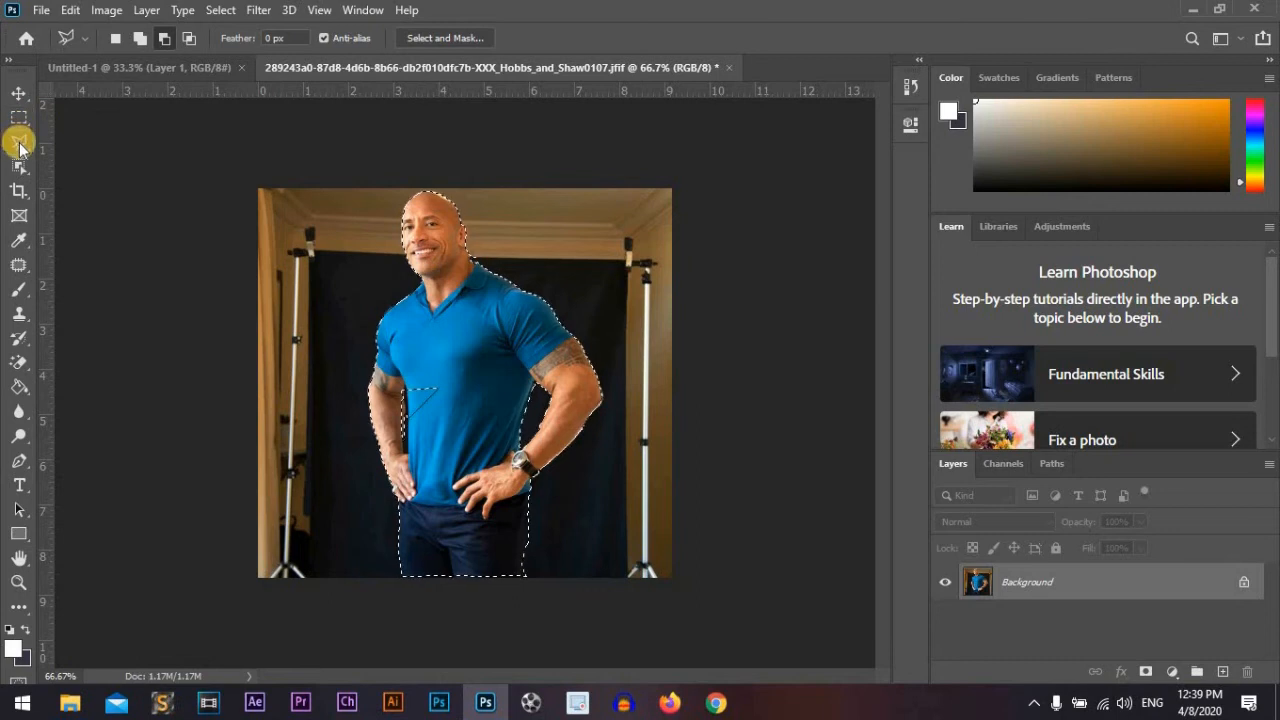
drag(19, 140, 85, 148)
click(85, 144)
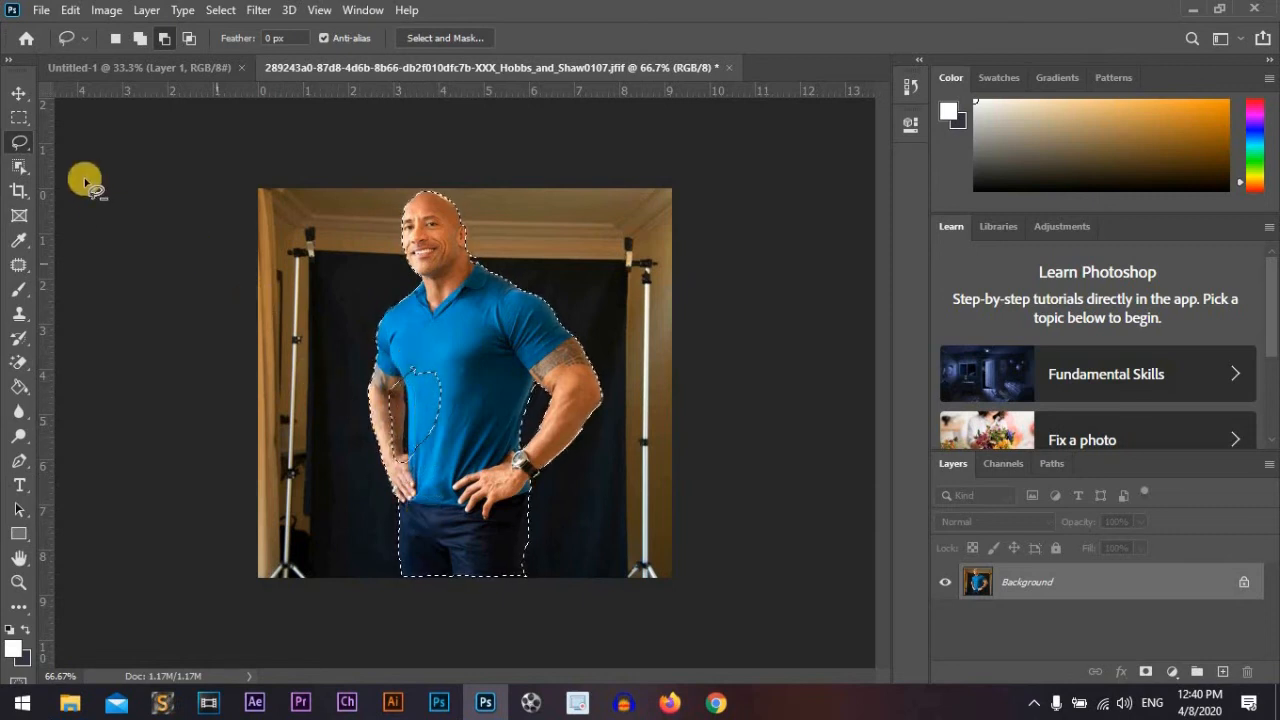
- Add the subtracted forearm and shirt area back to the selection with the Lasso tool
click(140, 38)
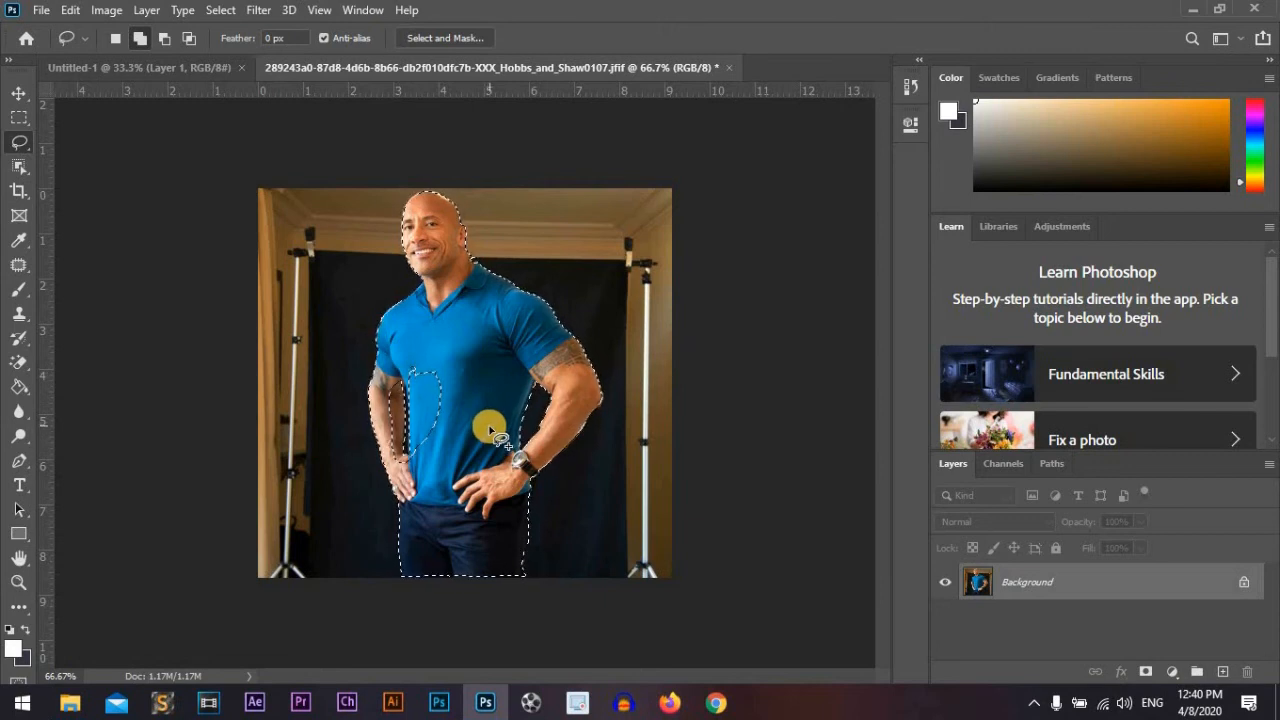
mouse_move(441, 343)
mouse_down()
mouse_move(384, 389)
mouse_move(383, 420)
mouse_up()
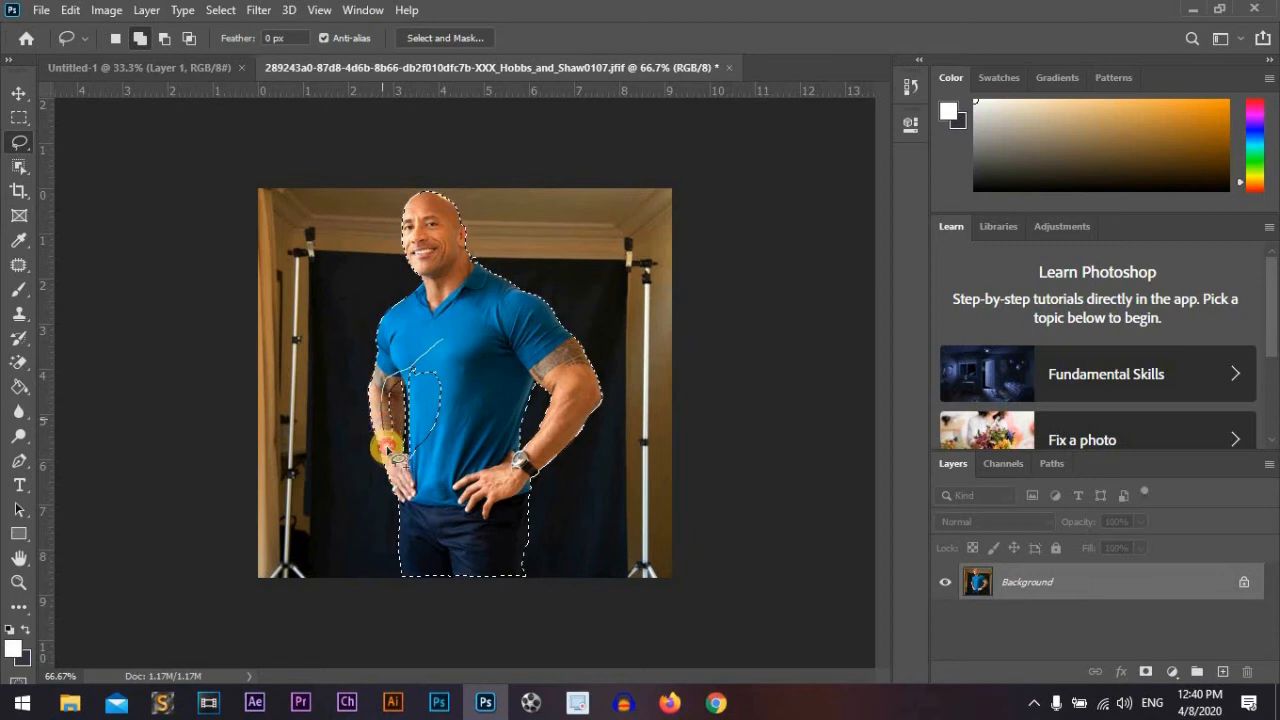
drag(401, 472, 403, 470)
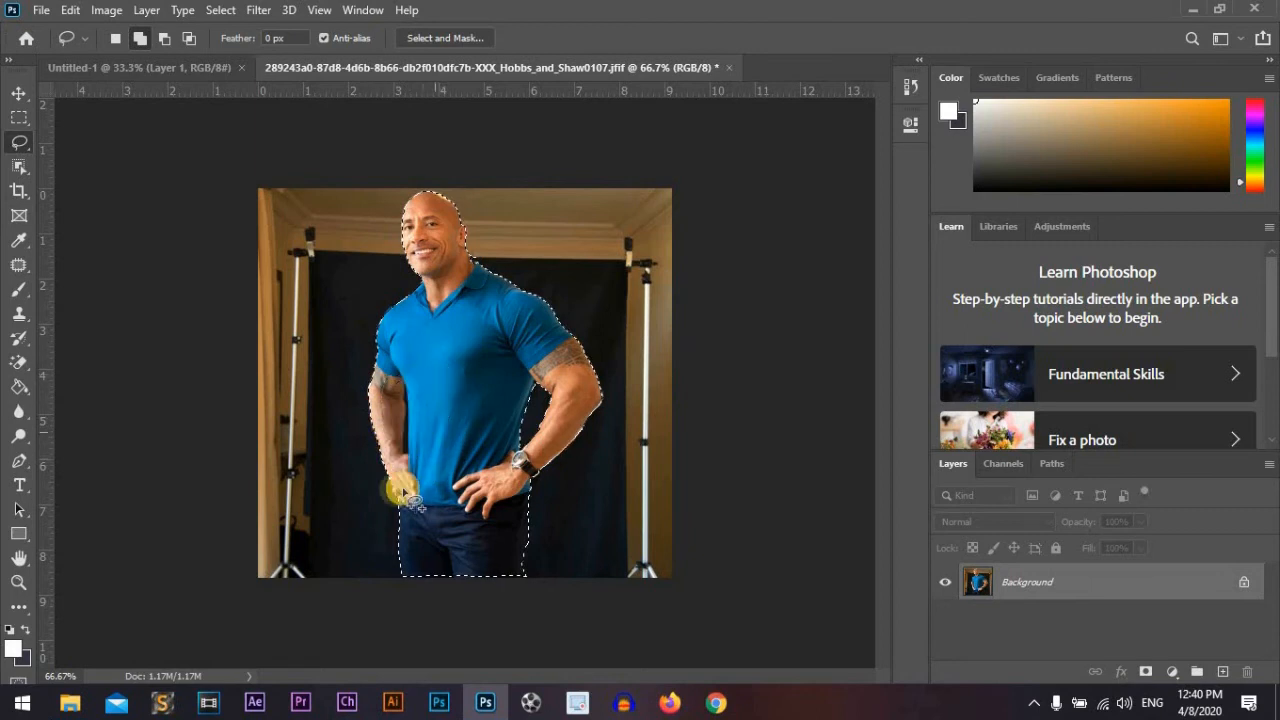
- Subtract the remaining gap beside the arm without the watch using the Lasso tool, and isolate the man on a new layer with the Background hidden
click(164, 38)
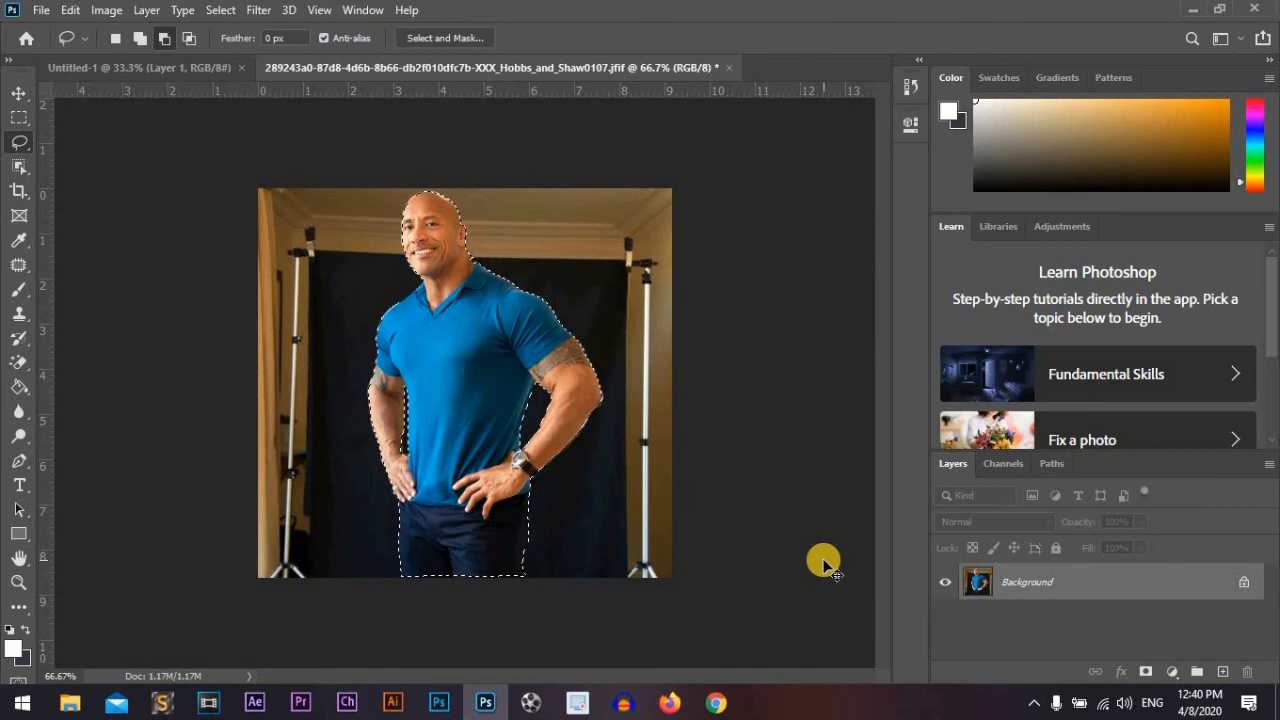
key(ctrl+j)
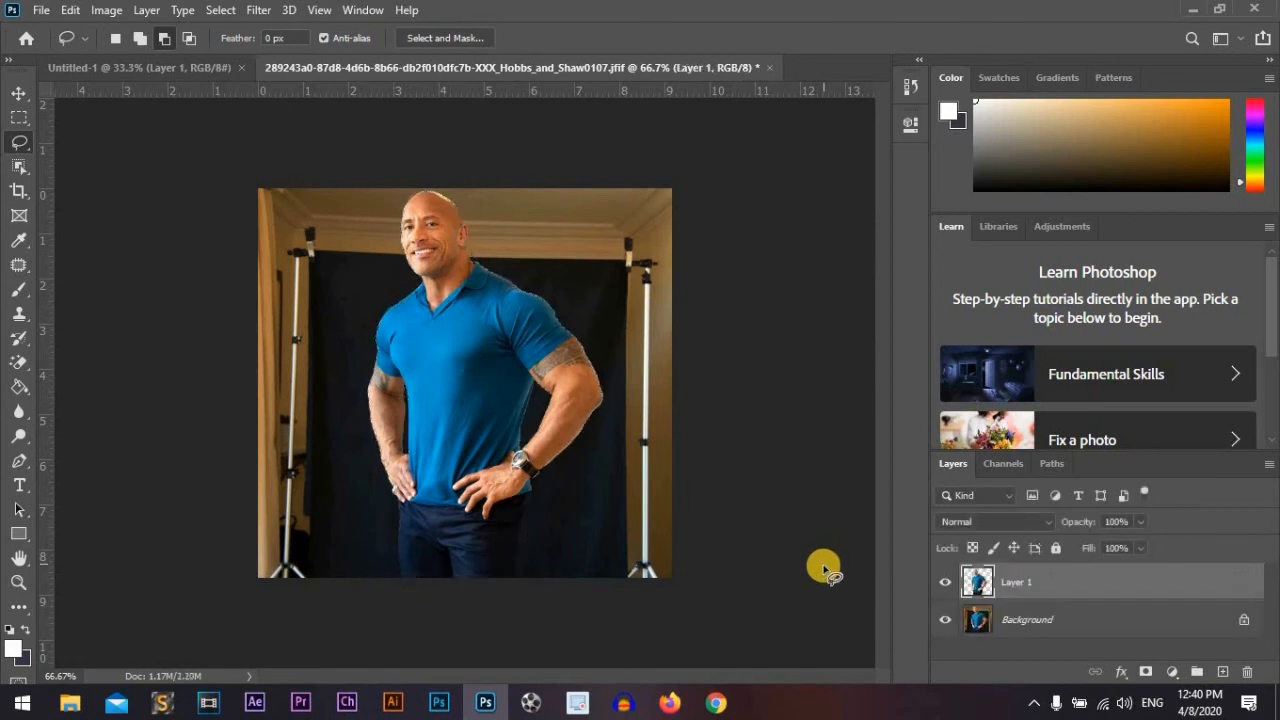
click(945, 620)
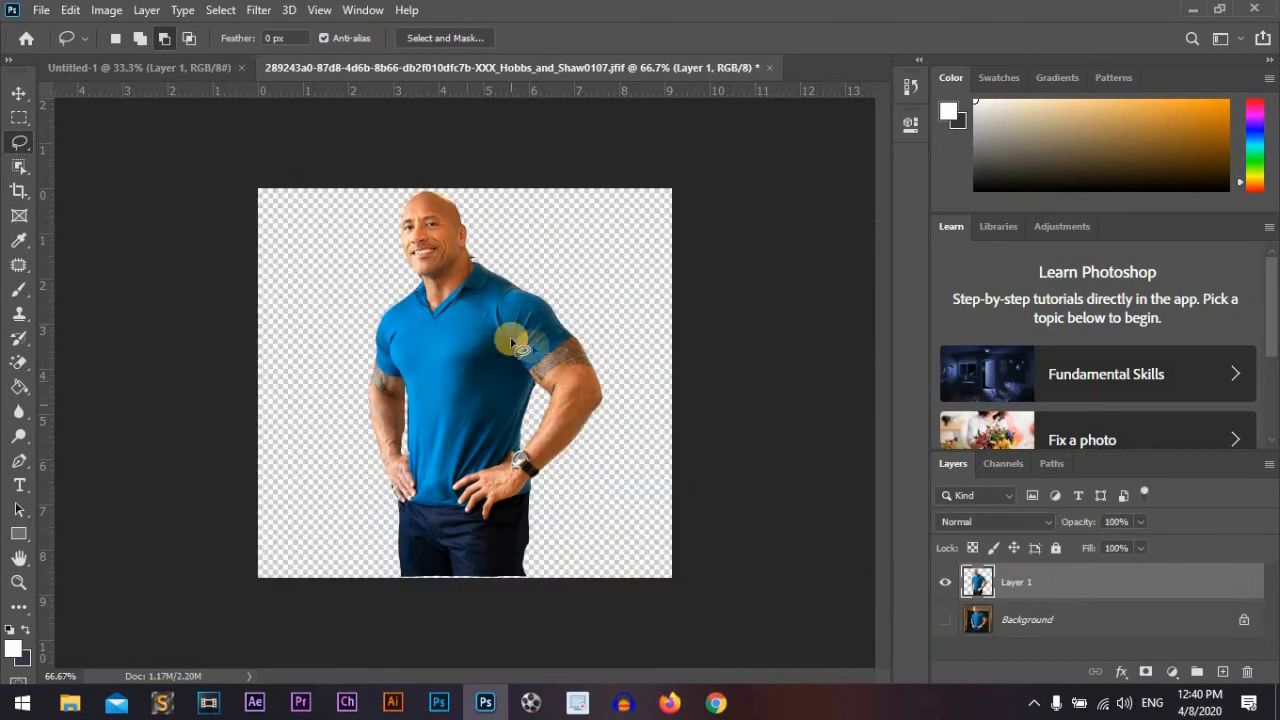
right_click(19, 141)
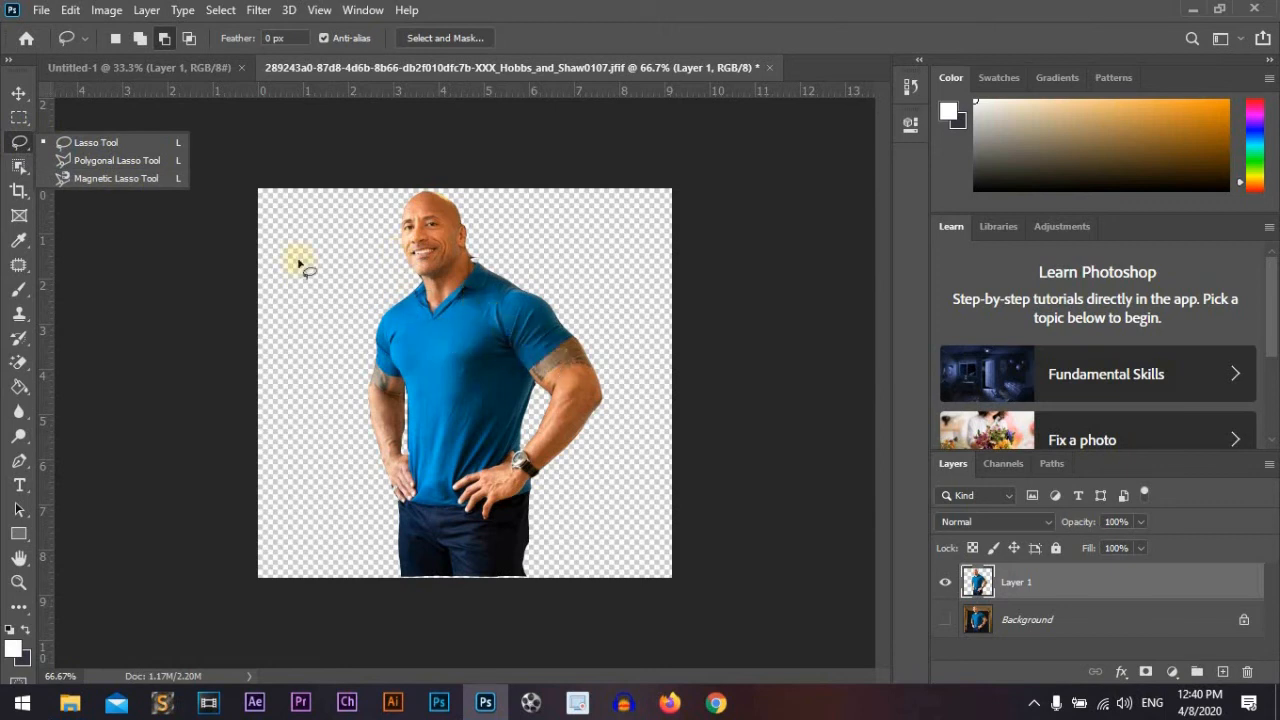
click(19, 140)
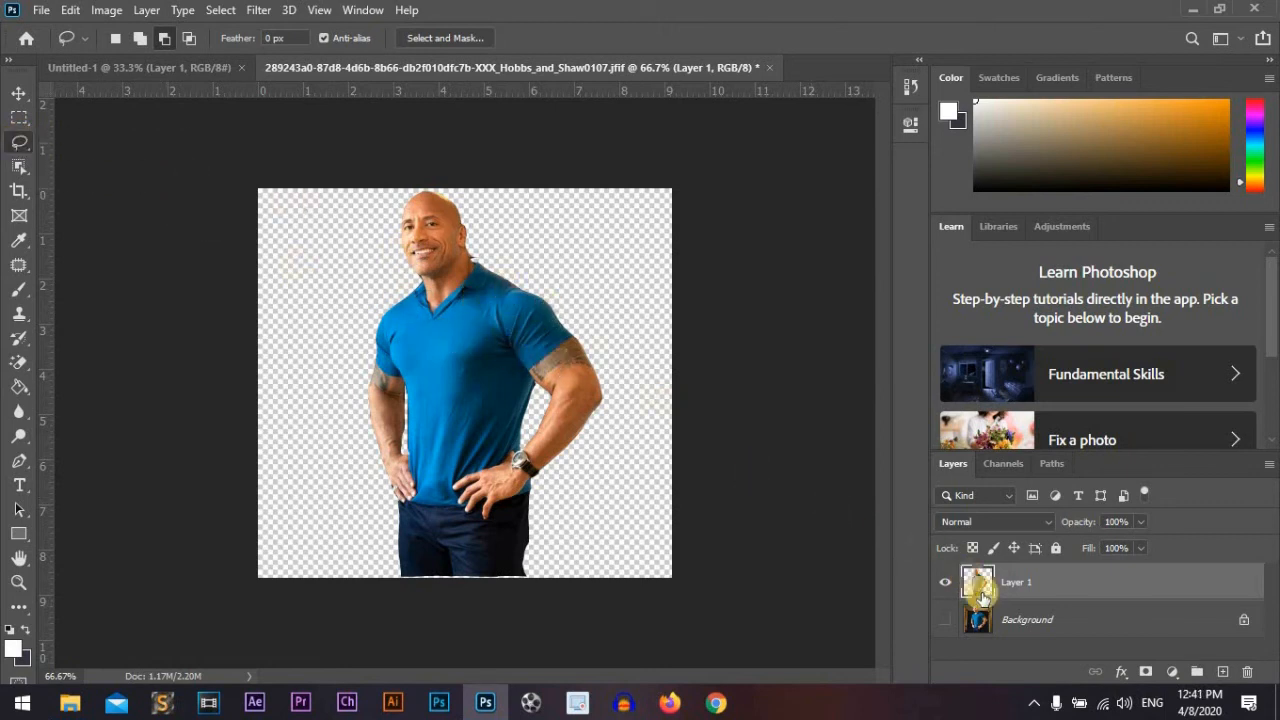
- Hide the man's cutout layer, close his photo and open boxes-1.jpg
click(945, 582)
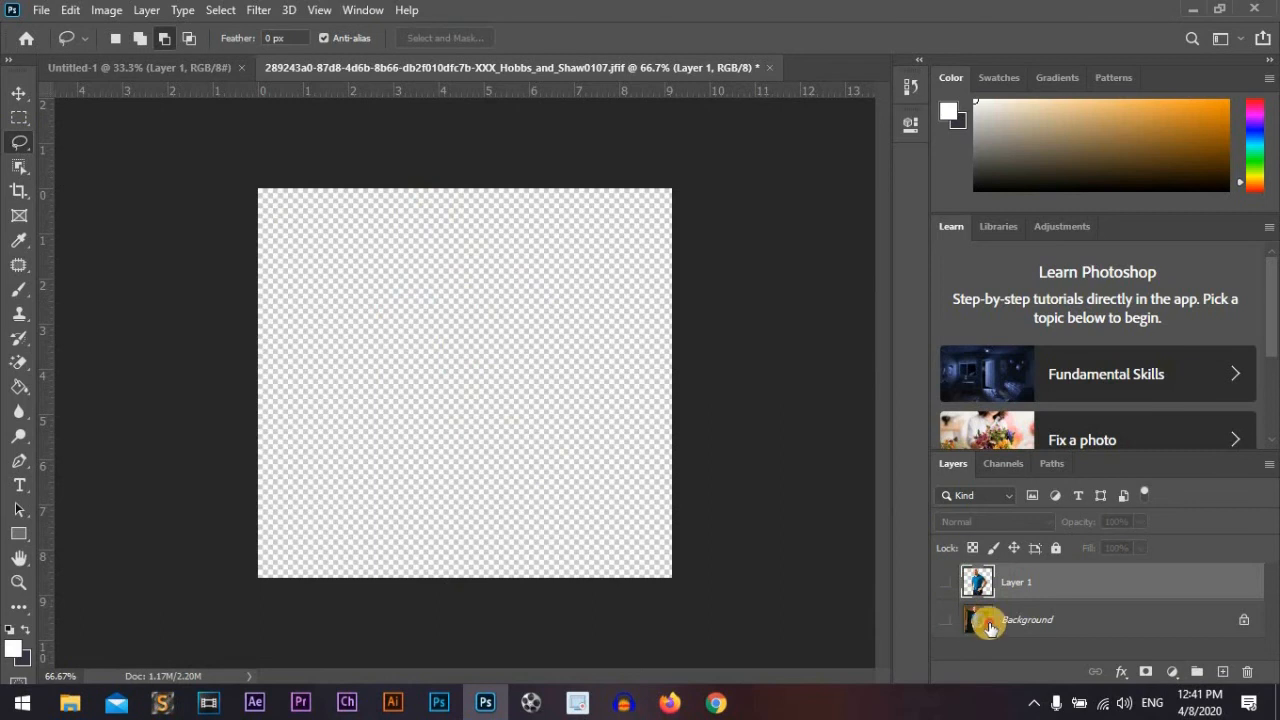
click(978, 620)
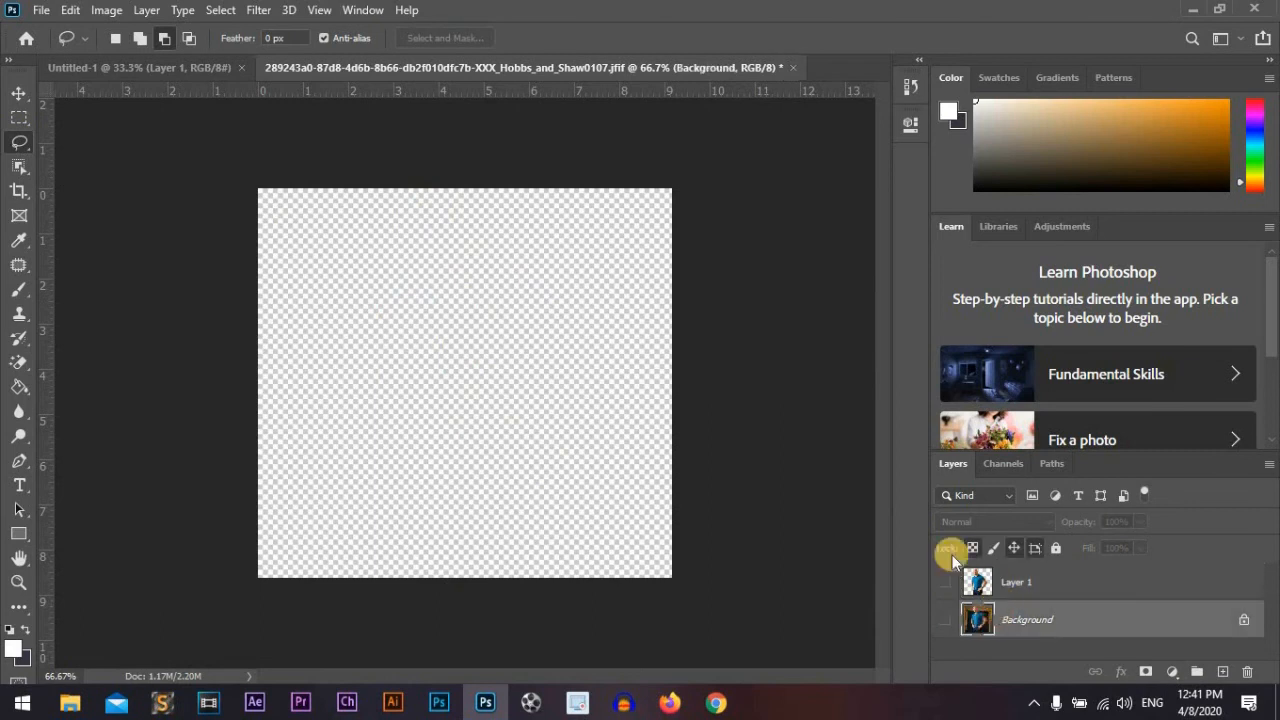
click(798, 68)
click(650, 276)
click(1192, 9)
click(531, 135)
drag(531, 135, 315, 73)
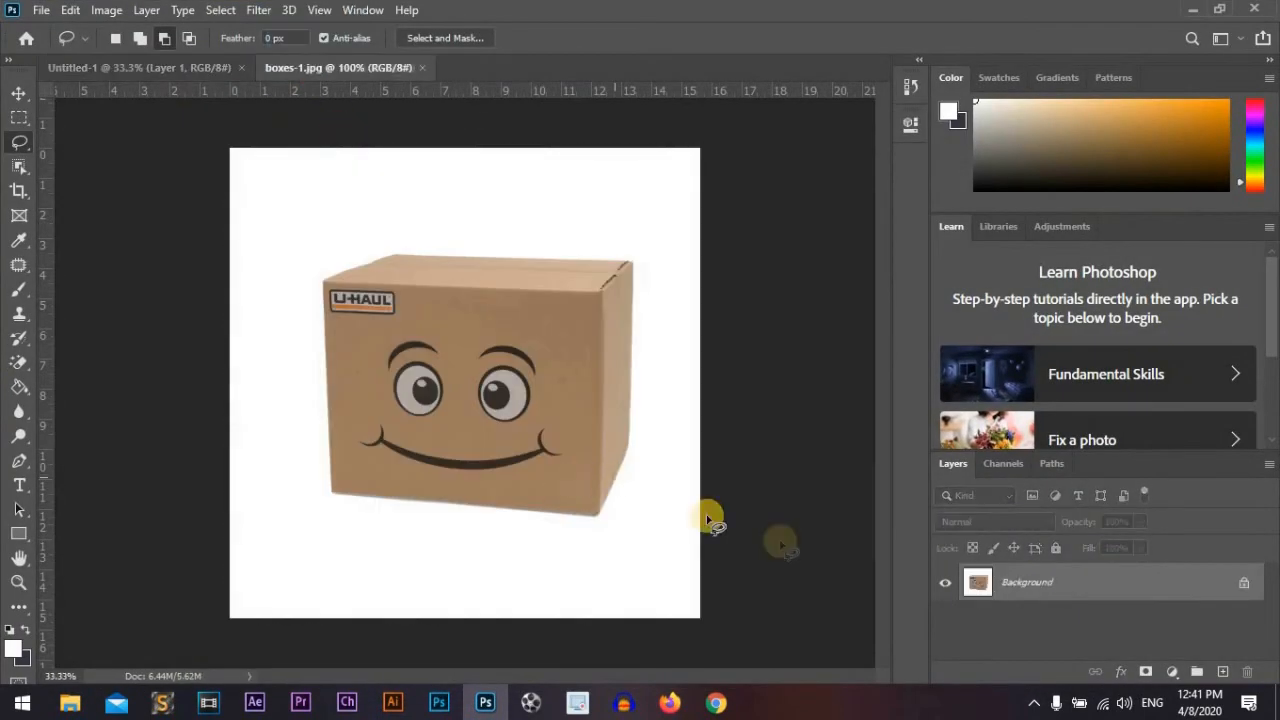
- Select the cardboard box along its edges with the Polygonal Lasso tool and isolate it on a new layer with the Background hidden
drag(12, 142, 95, 166)
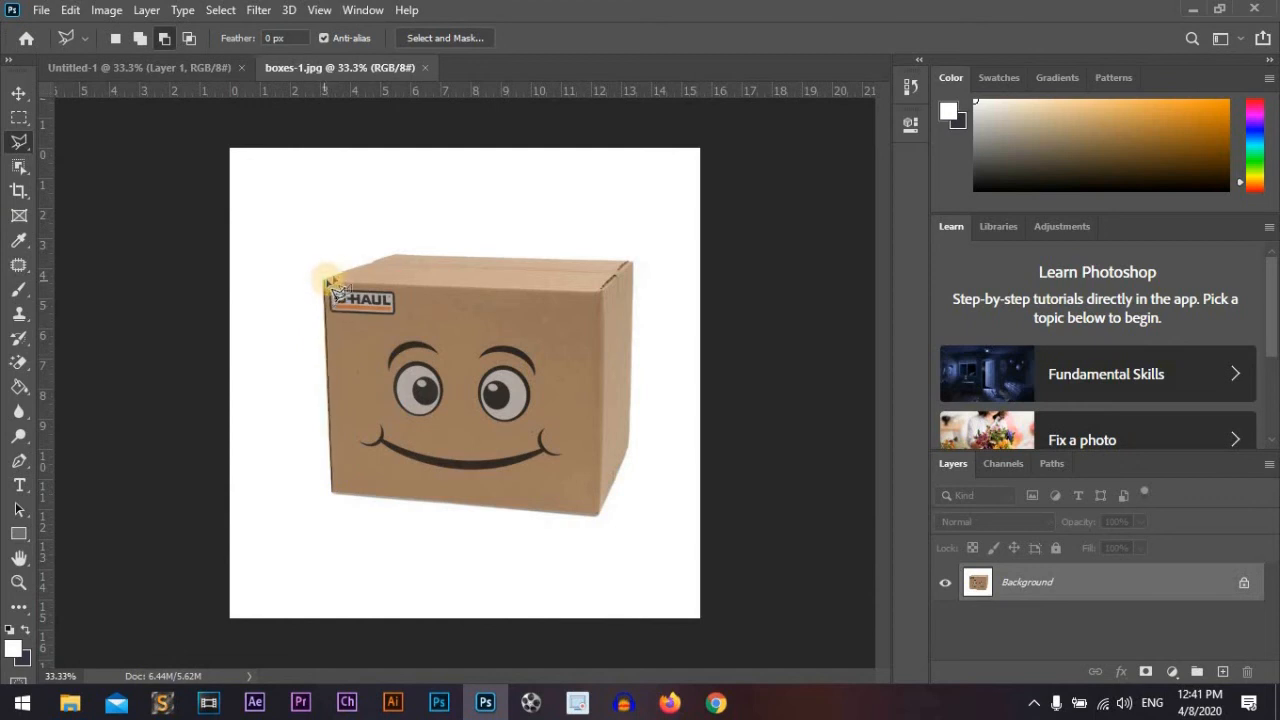
click(399, 257)
click(632, 261)
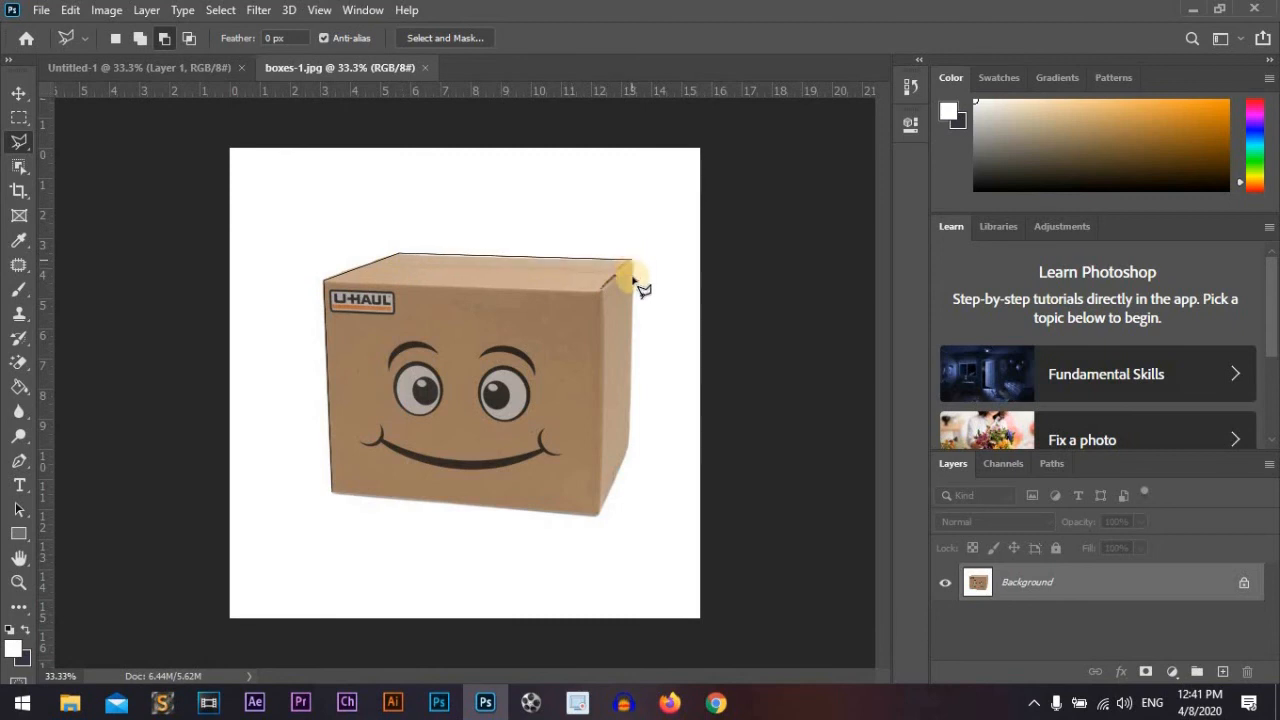
click(630, 451)
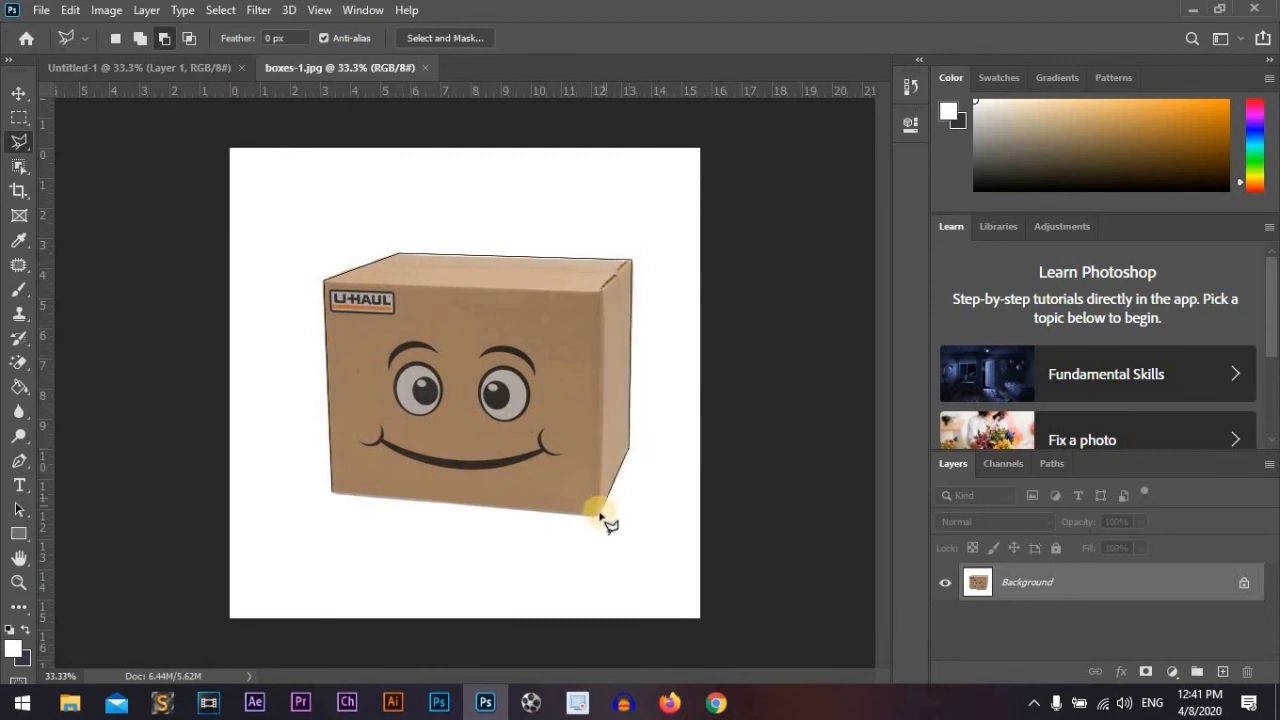
click(599, 517)
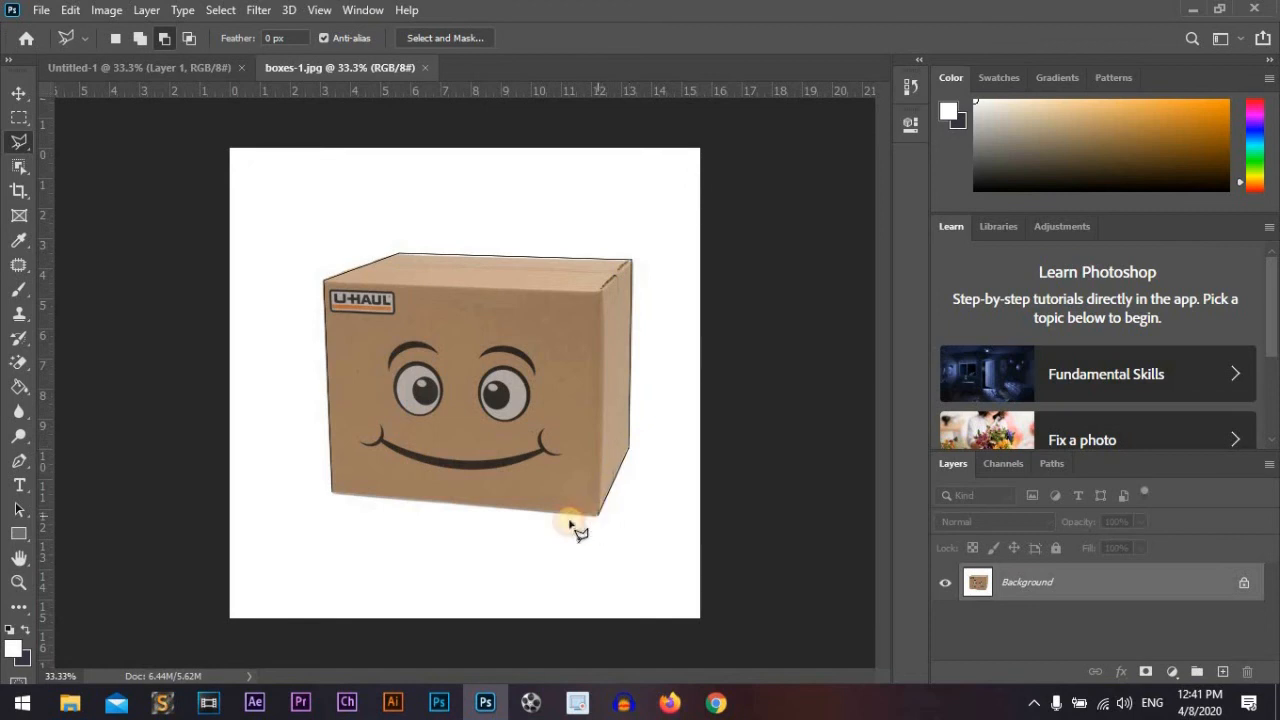
click(336, 494)
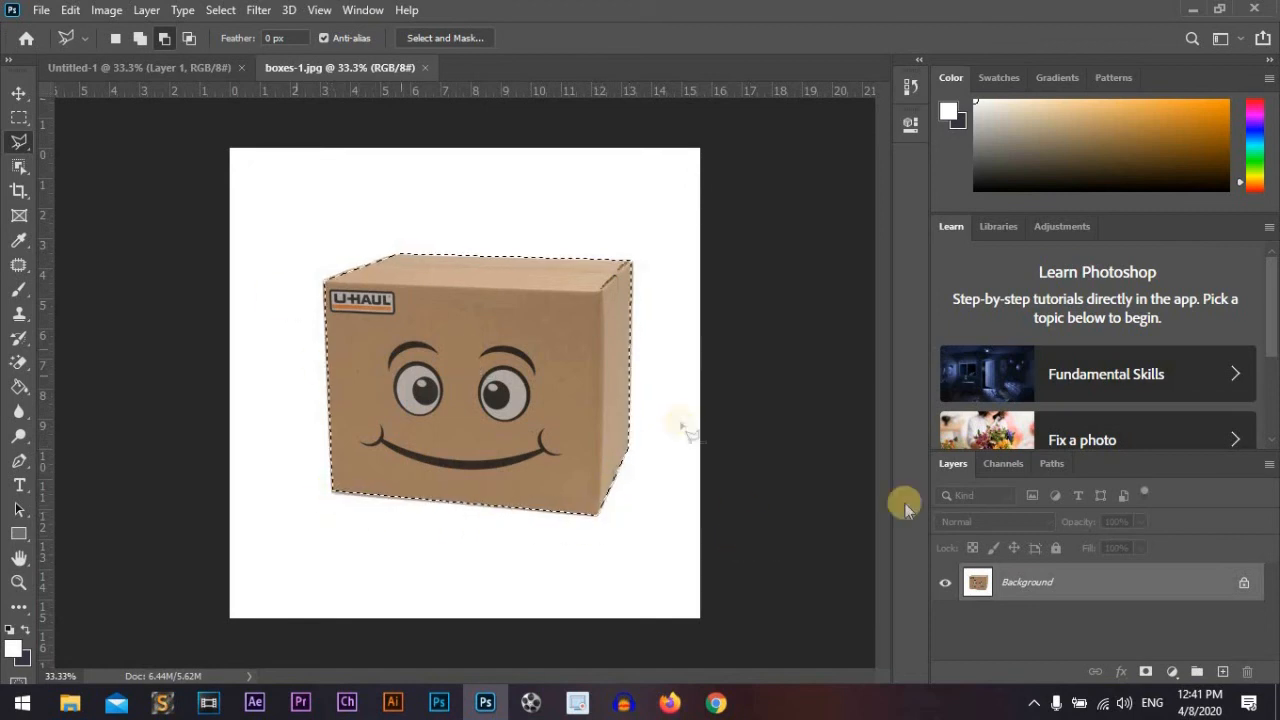
key(ctrl+j)
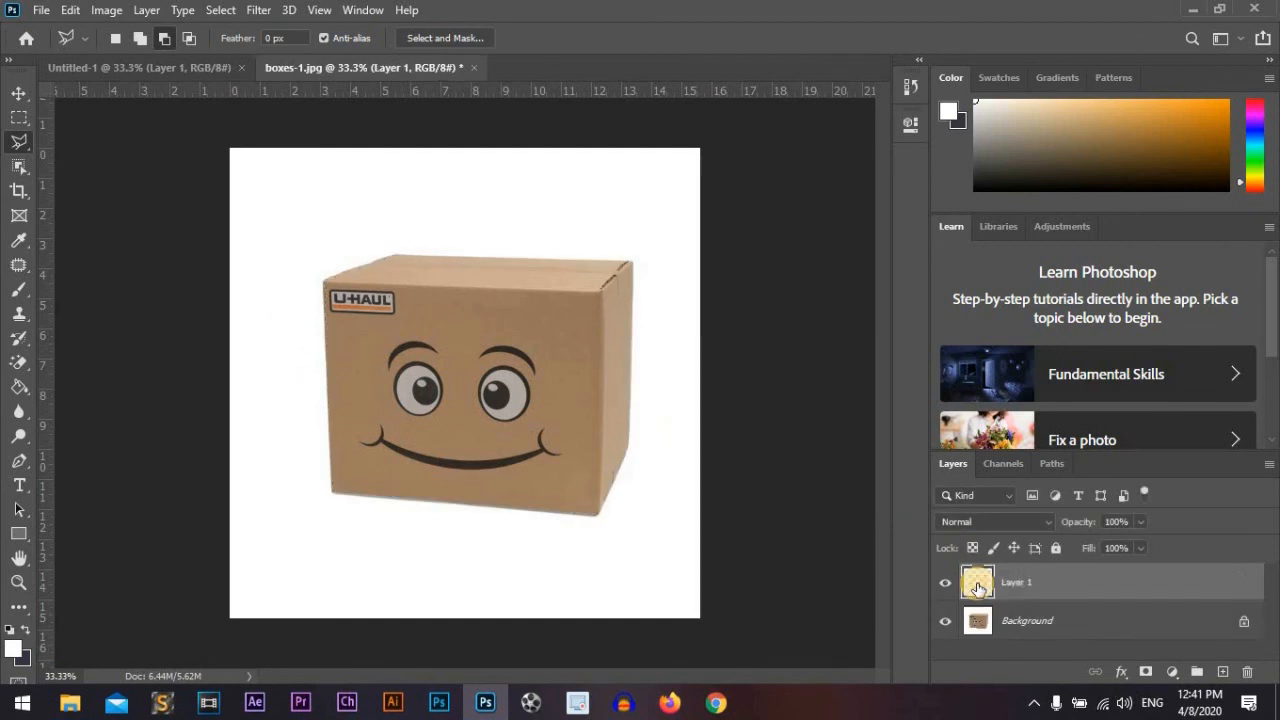
click(945, 621)
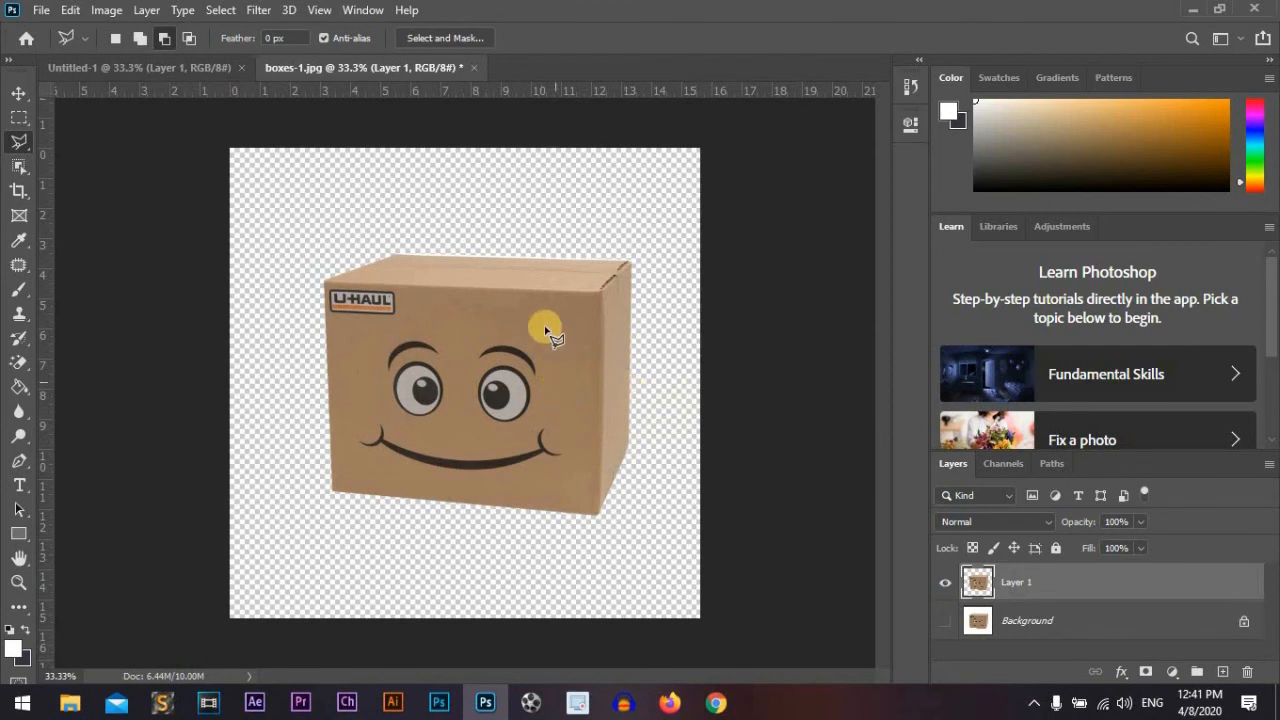
- Close the box image and open maxresdefault.jpg
click(475, 68)
click(632, 272)
click(1192, 9)
drag(715, 151, 377, 67)
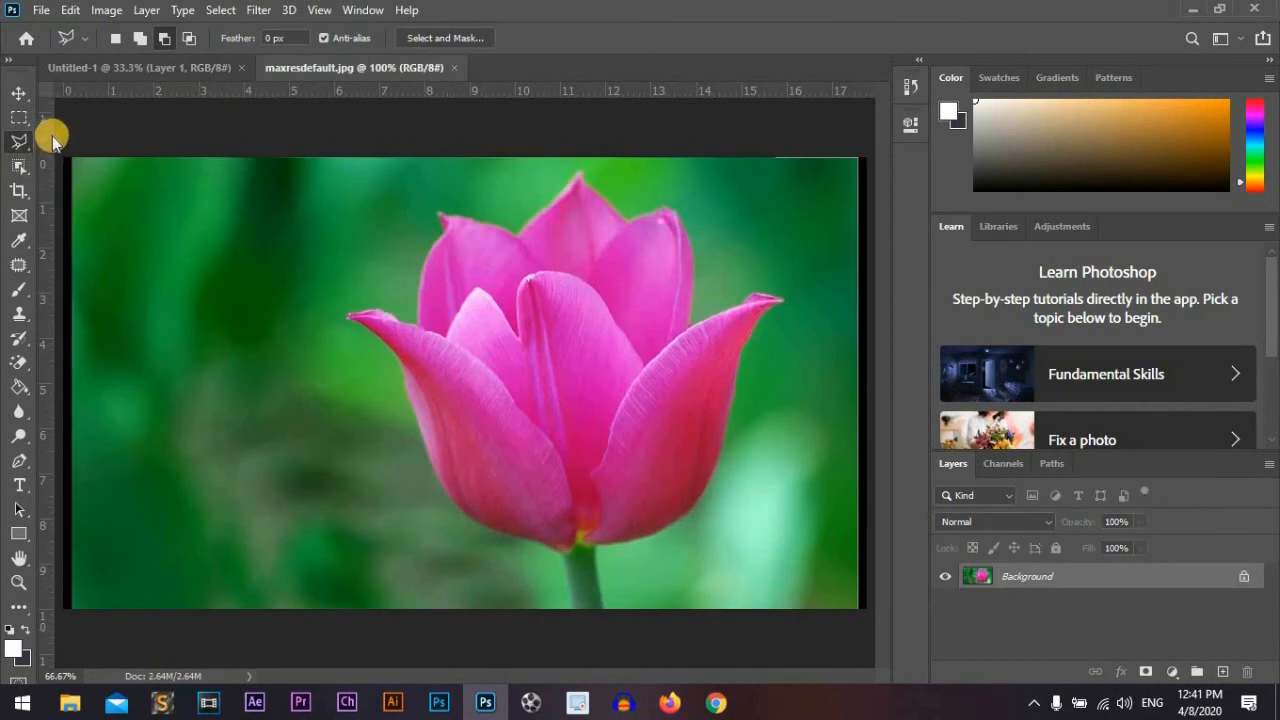
- Trace the tulip's petals and stem freehand with the Lasso tool, closing the selection at the base of the stem
right_click(20, 141)
click(56, 143)
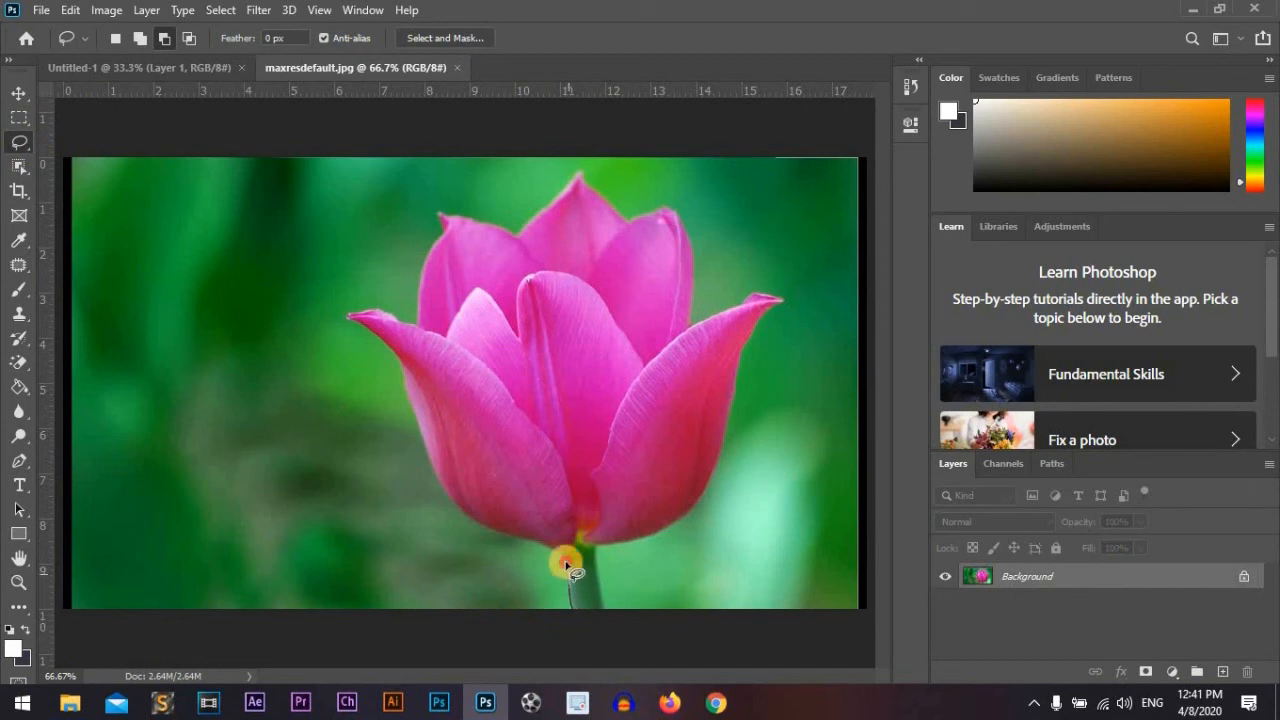
mouse_move(541, 549)
mouse_down()
mouse_move(449, 504)
mouse_move(403, 378)
mouse_up()
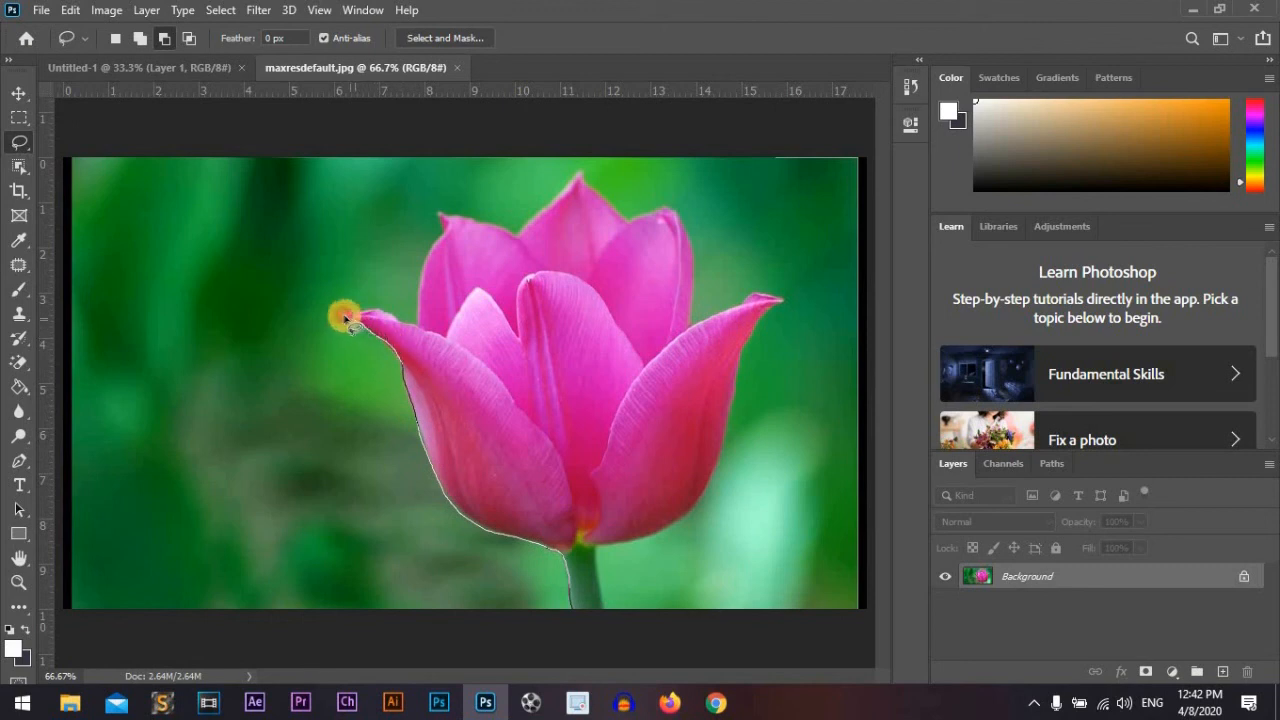
drag(355, 312, 369, 312)
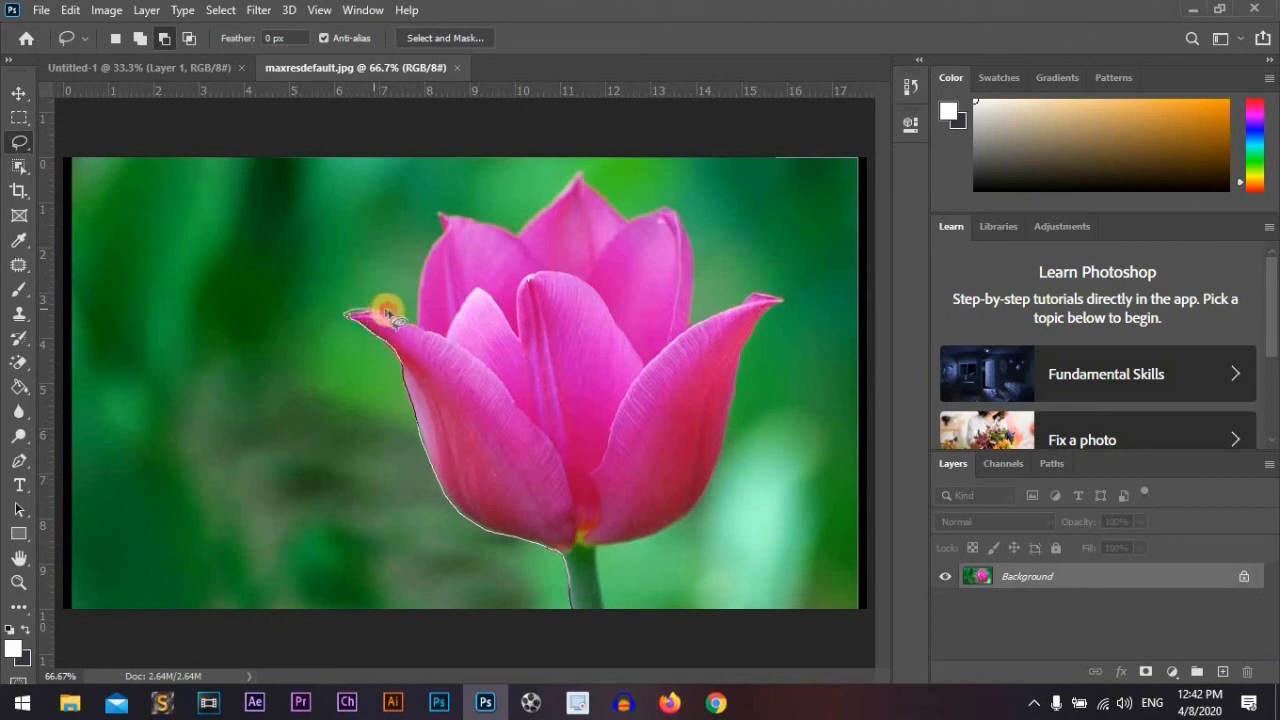
mouse_move(416, 327)
mouse_down()
mouse_move(420, 262)
mouse_move(441, 219)
mouse_move(463, 210)
mouse_move(514, 236)
mouse_move(566, 193)
mouse_up()
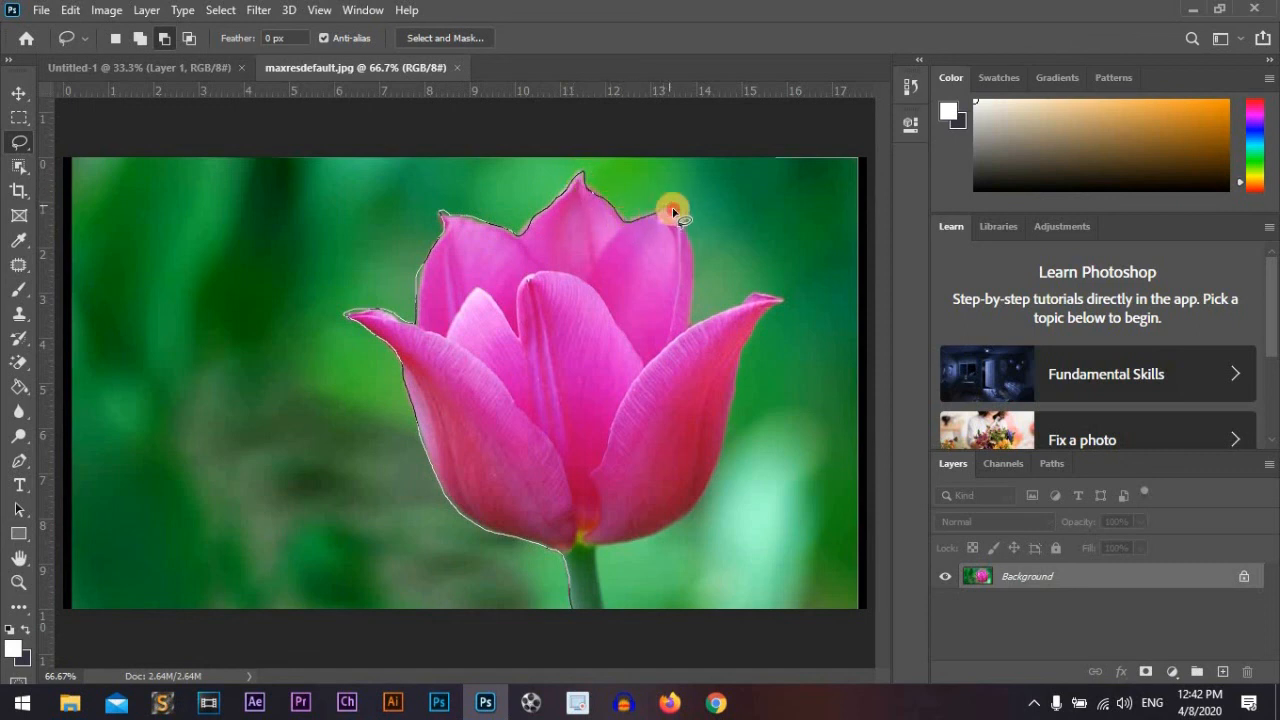
mouse_move(696, 262)
mouse_down()
mouse_move(690, 326)
mouse_move(761, 293)
mouse_move(784, 307)
mouse_move(752, 333)
mouse_move(699, 500)
mouse_move(595, 549)
mouse_move(592, 632)
mouse_up()
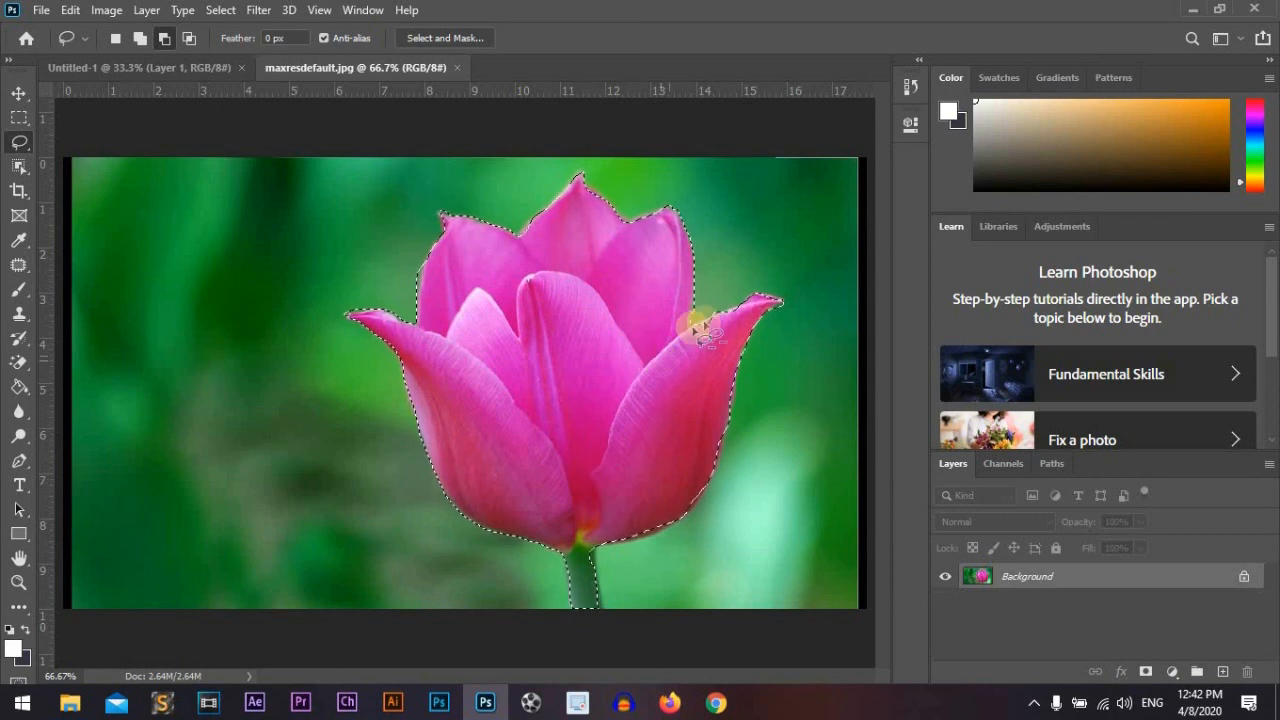
- Add the missed lower edge of the right petal to the selection, and isolate the tulip on a new layer with the Background hidden
click(138, 38)
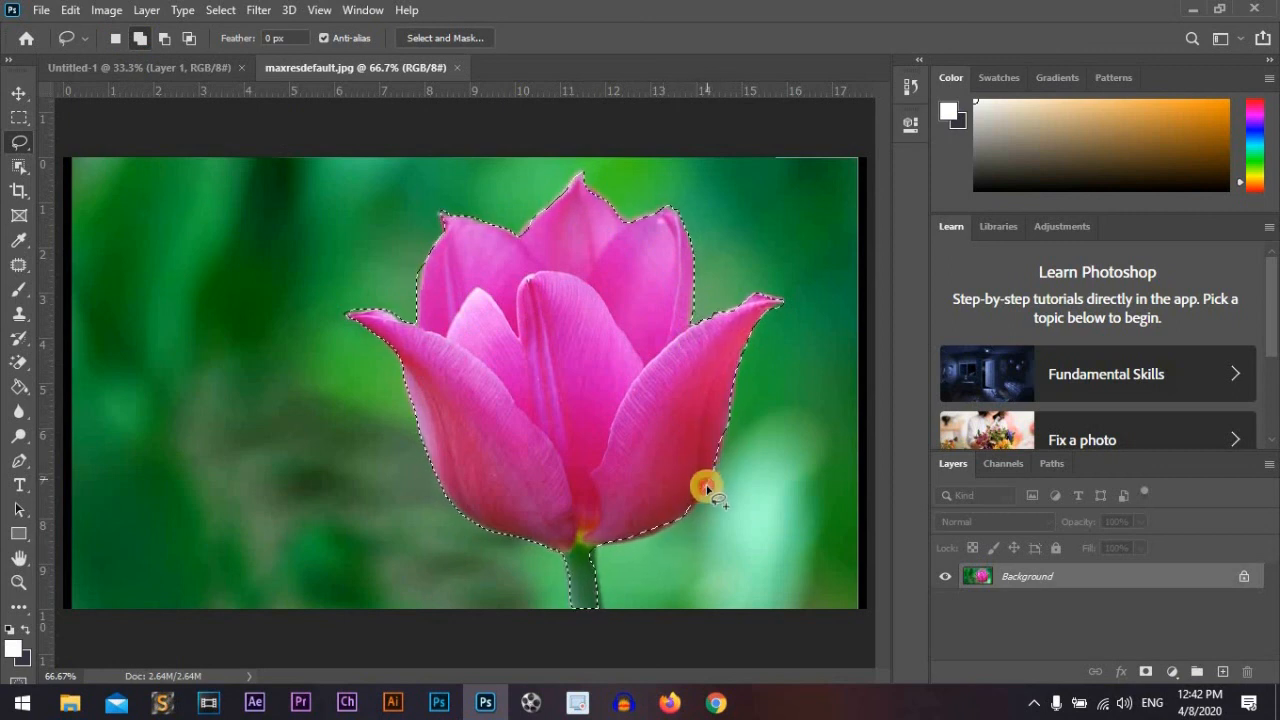
drag(702, 497, 683, 517)
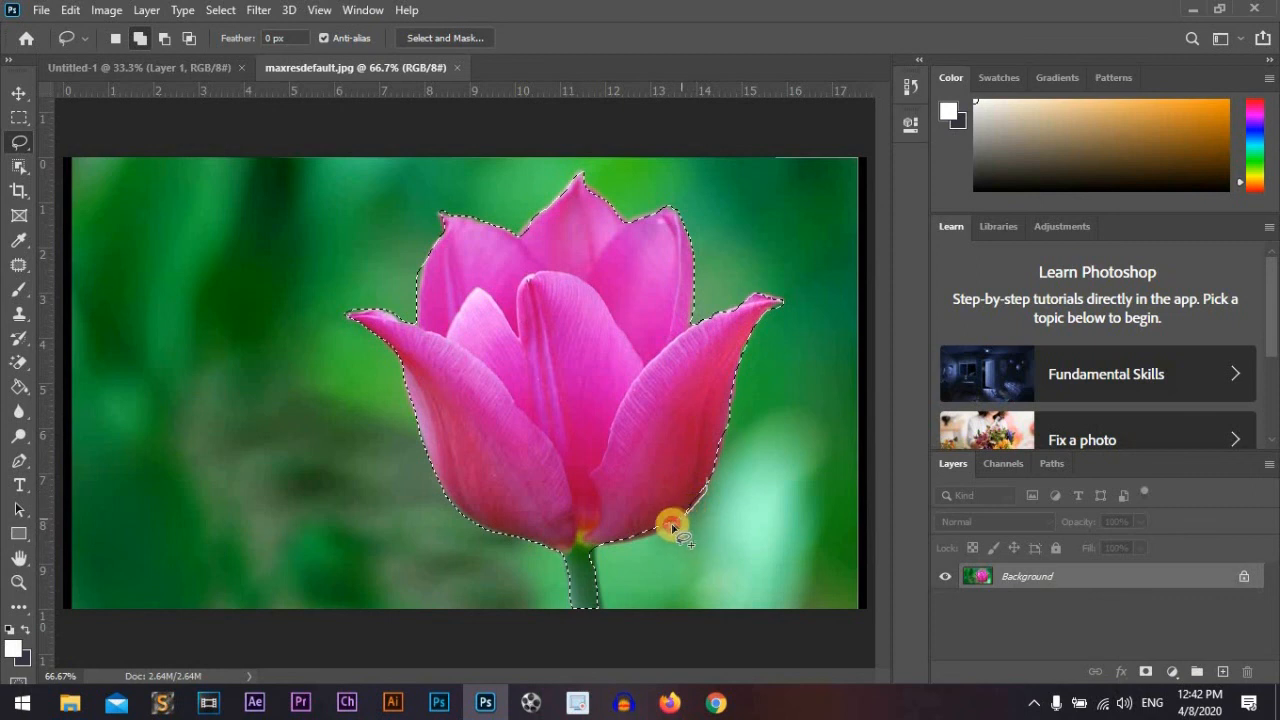
mouse_move(616, 545)
mouse_down()
mouse_move(626, 517)
mouse_move(680, 480)
mouse_move(698, 492)
mouse_up()
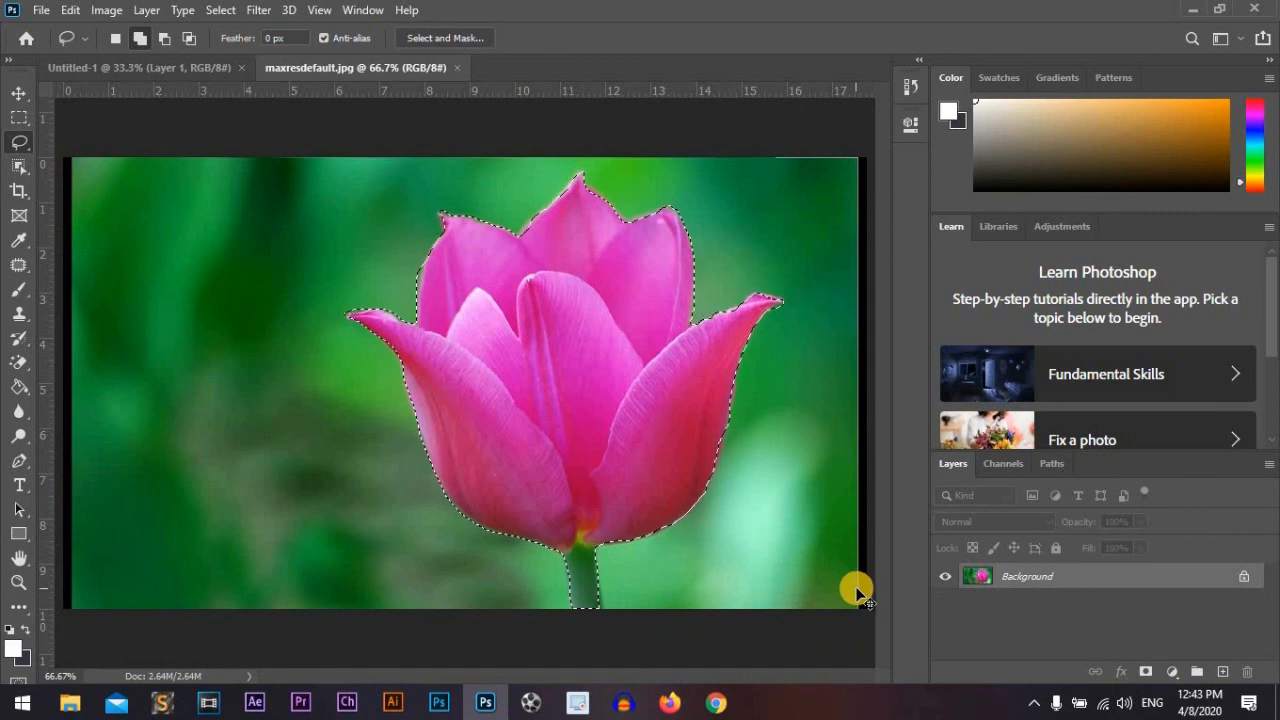
key(ctrl+j)
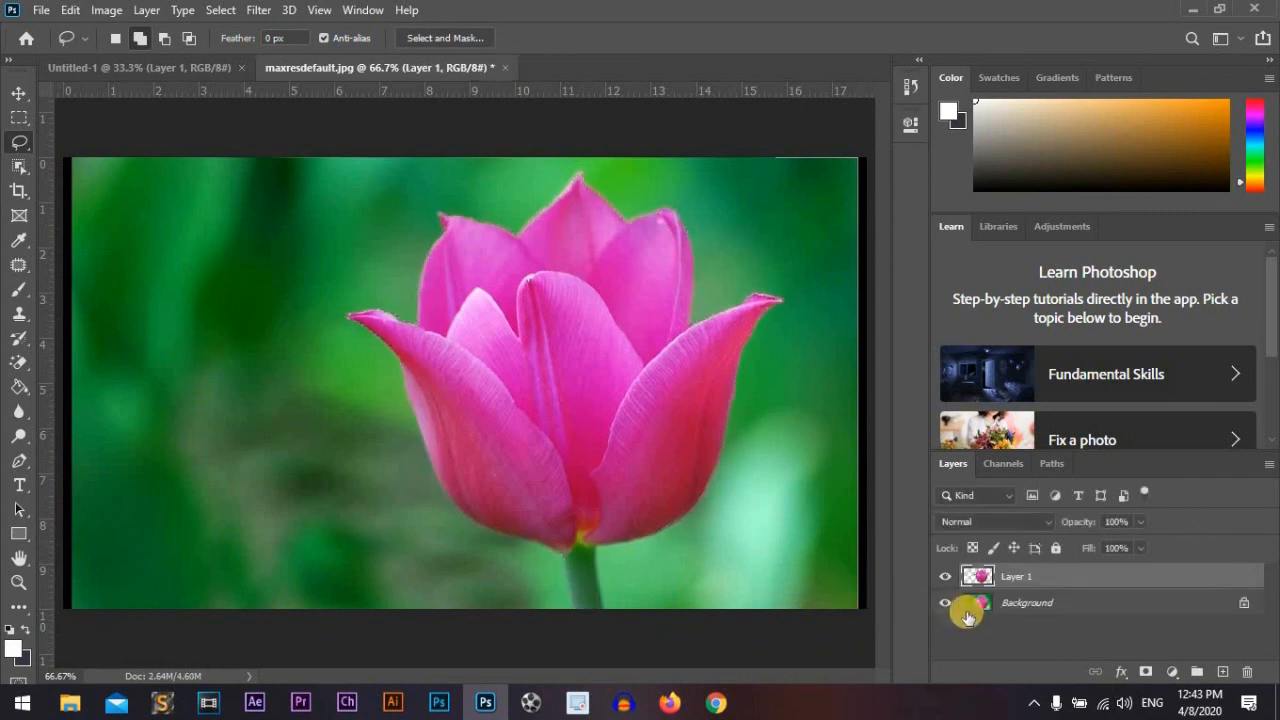
click(945, 602)
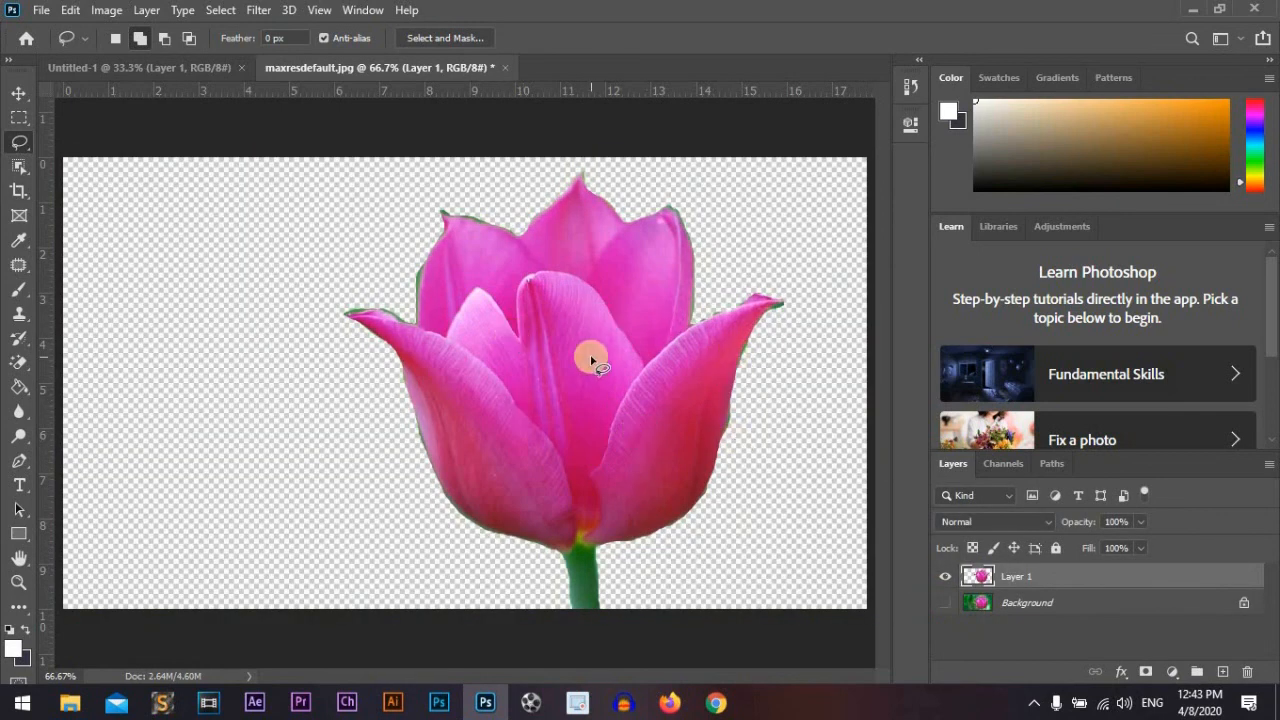